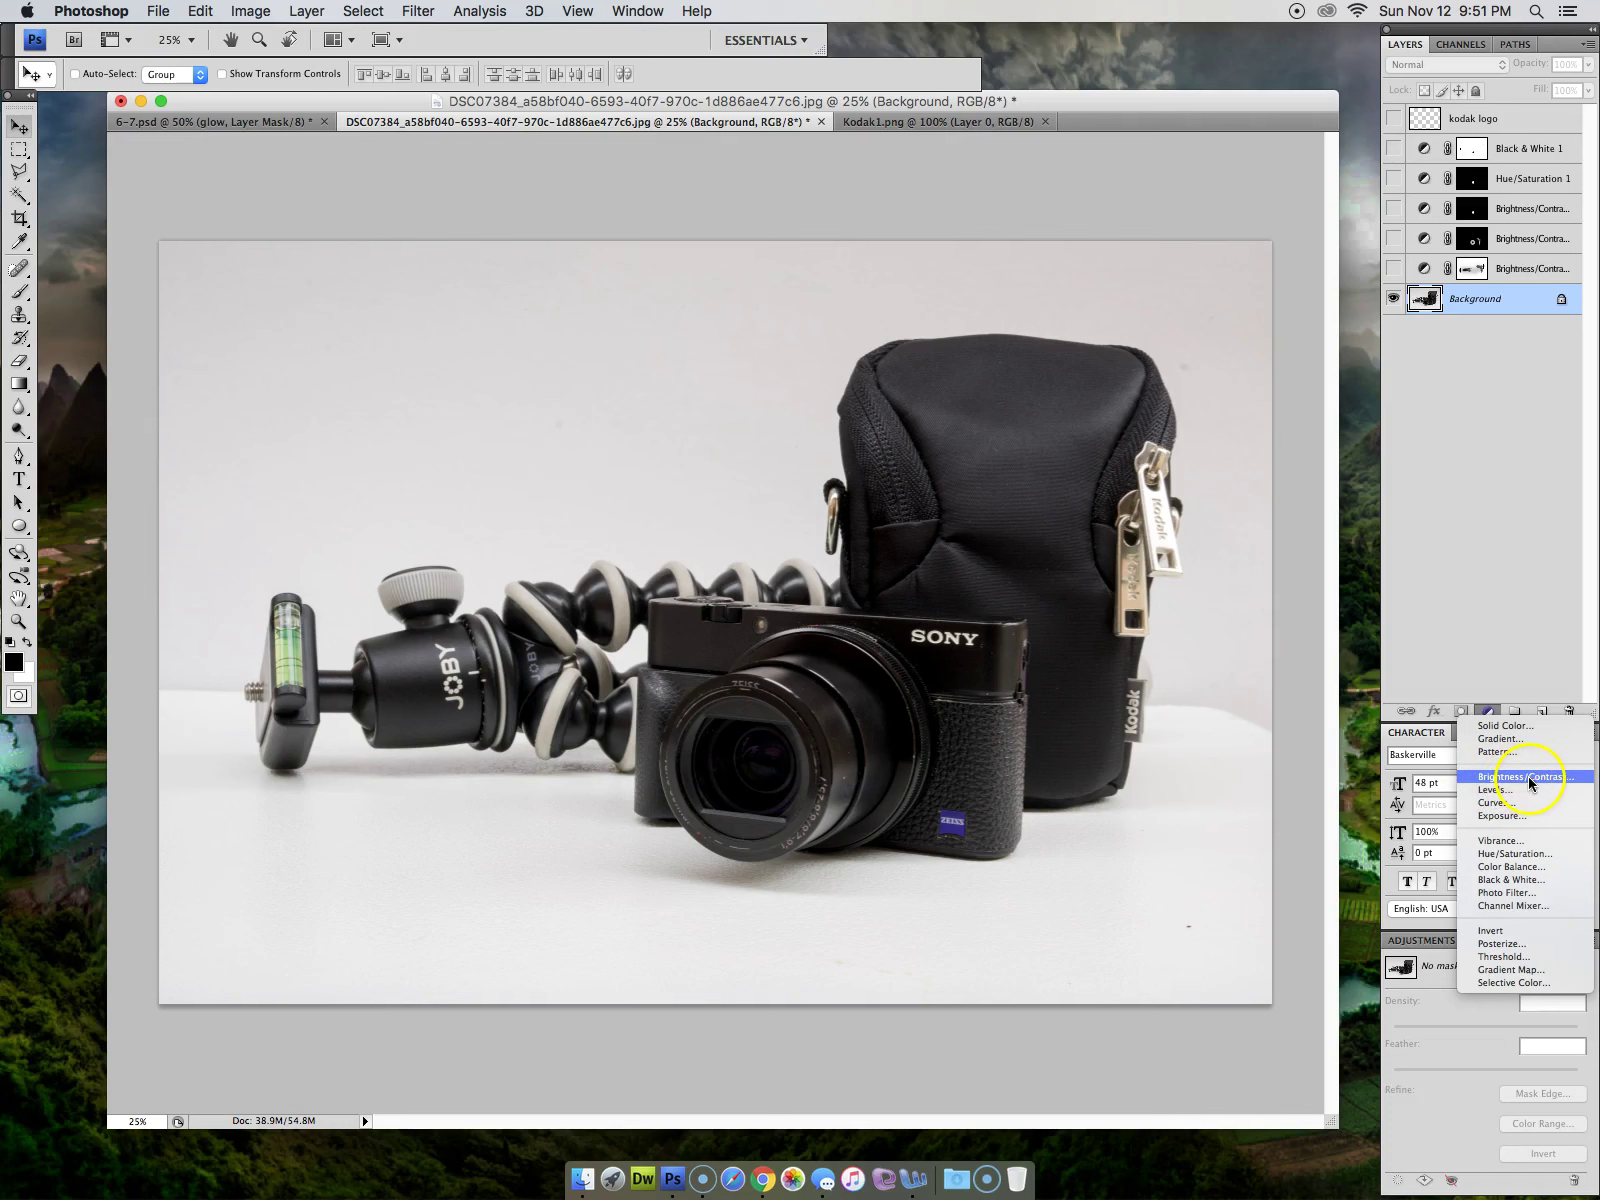
Add a Brightness/Contrast adjustment layer directly above the Background and set its brightness to 45
click(1528, 776)
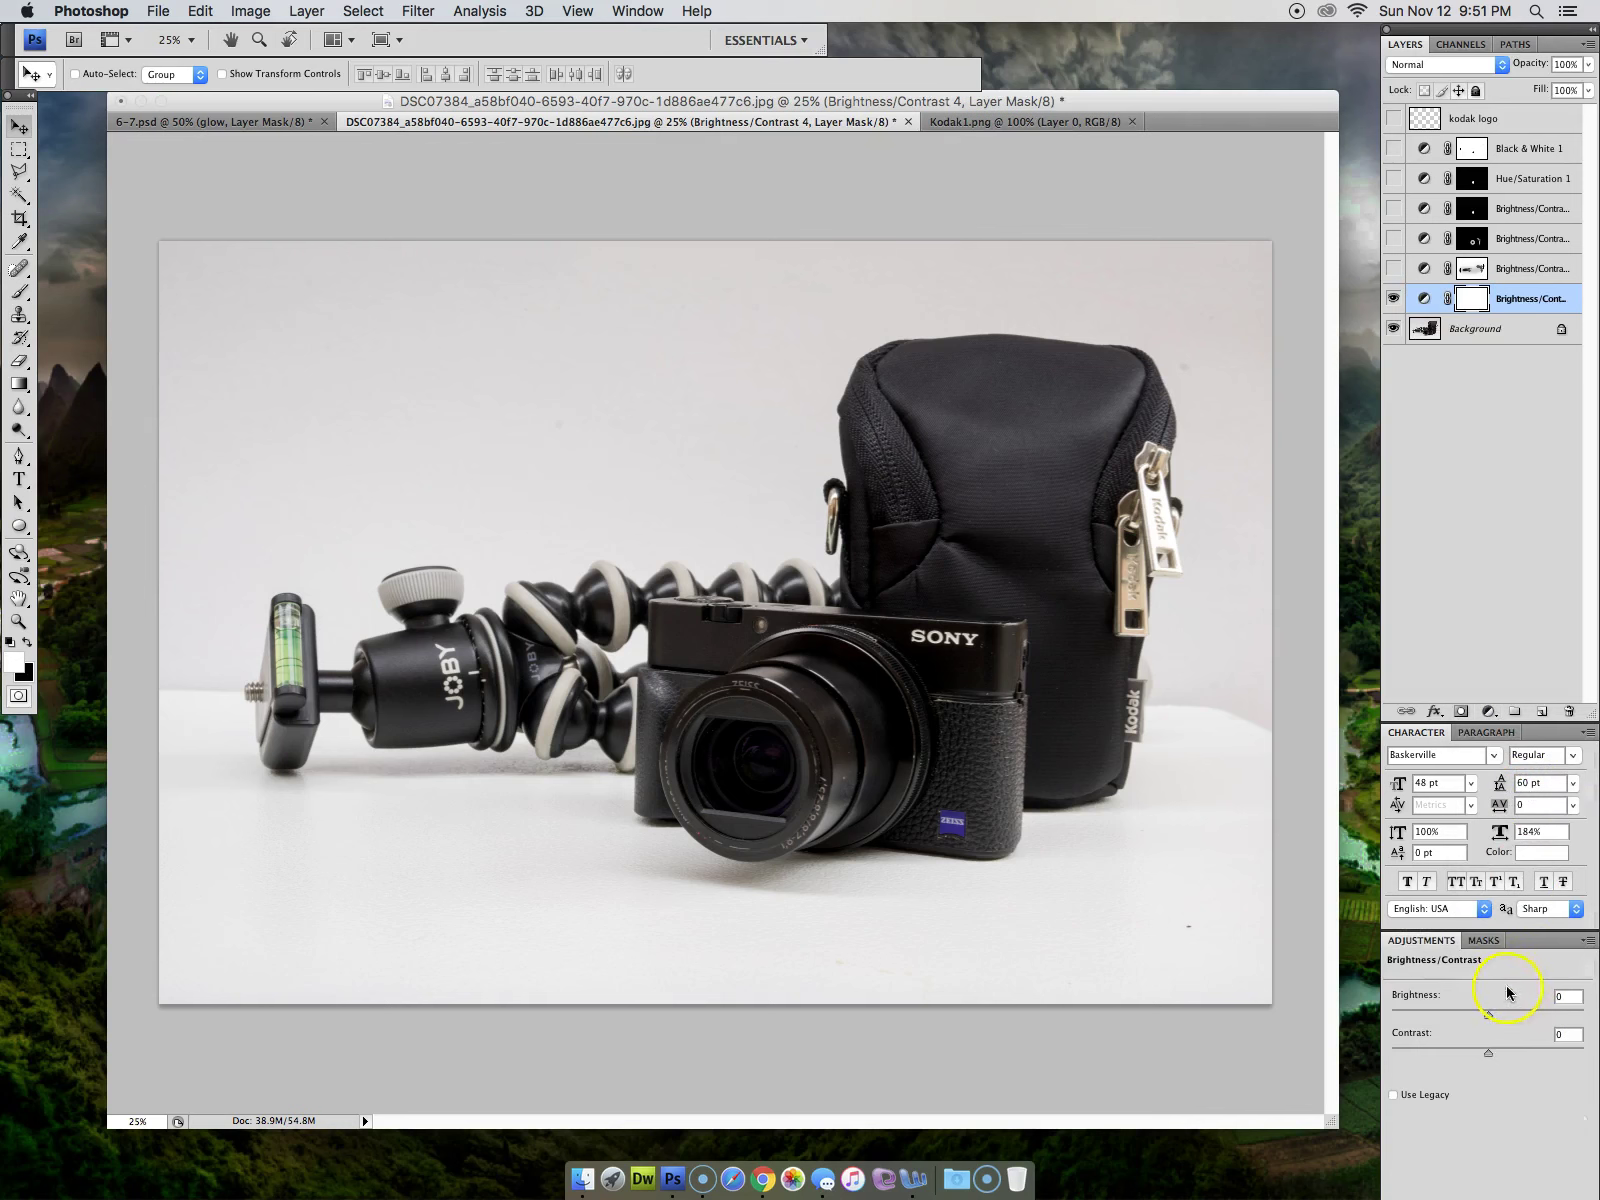
drag(1491, 1016, 1505, 1018)
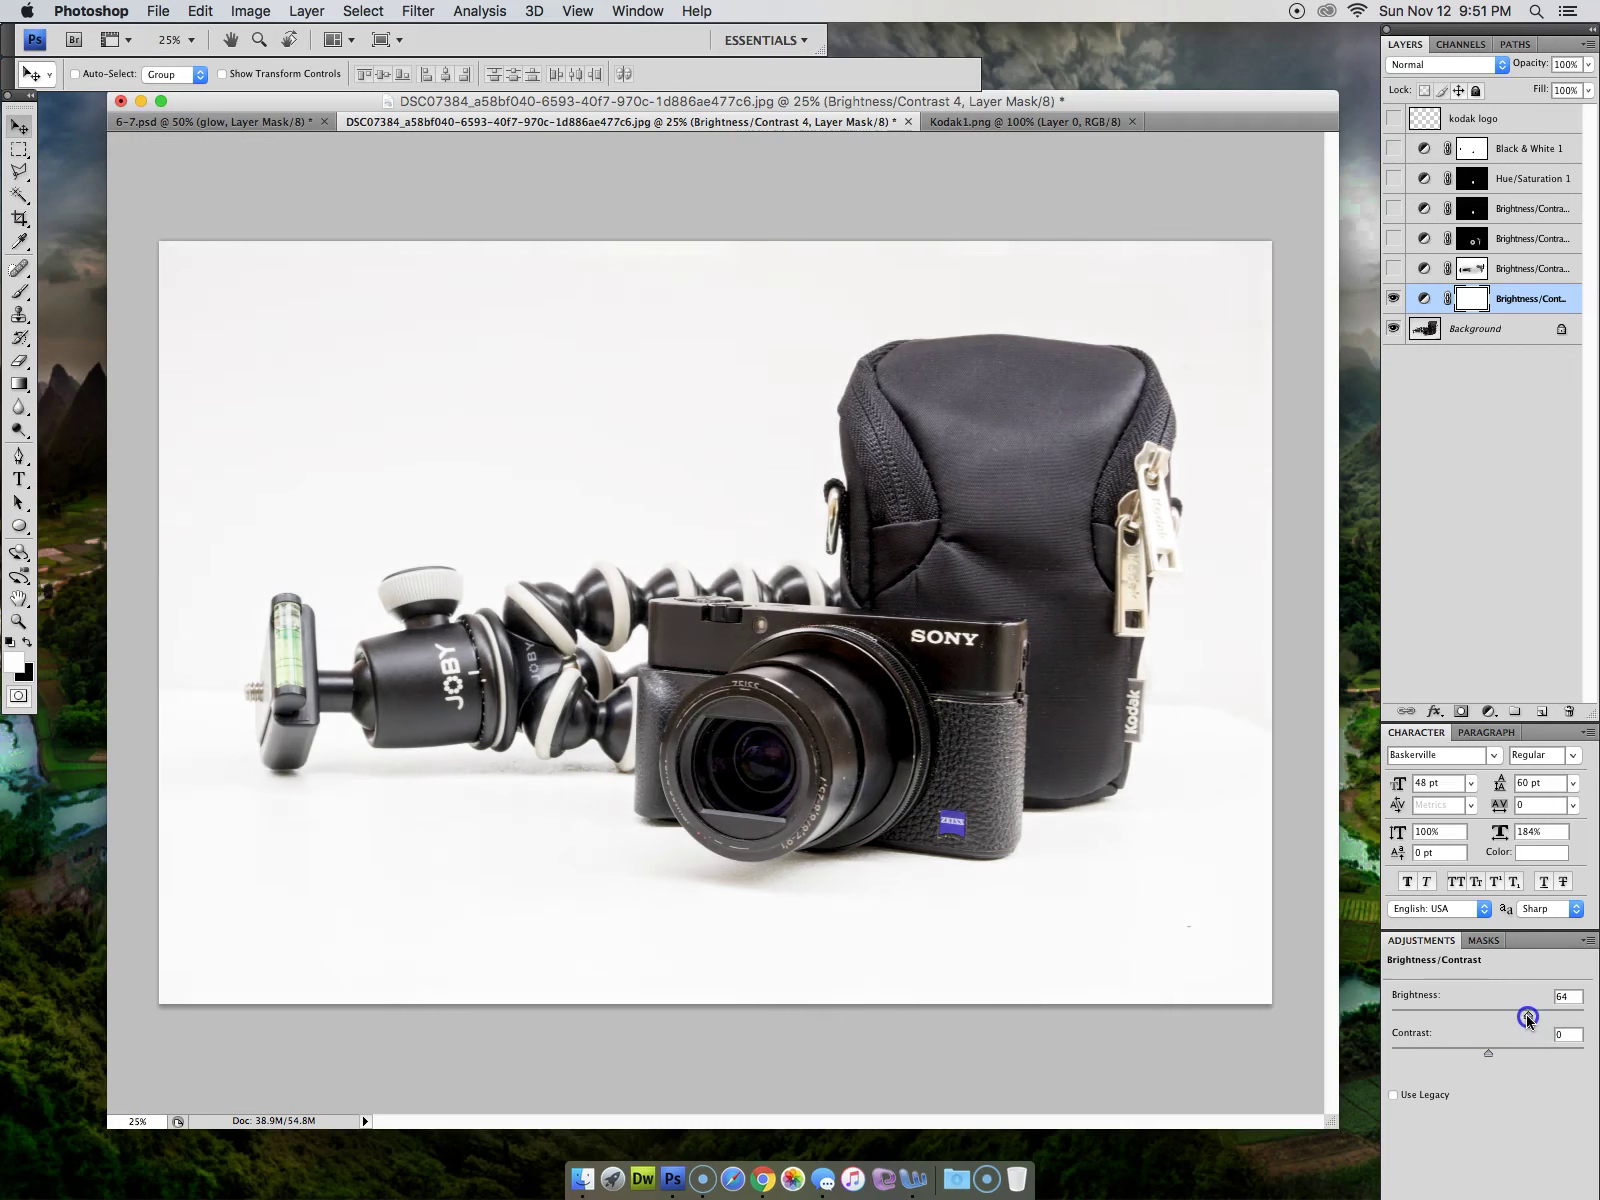
click(1527, 270)
click(1469, 272)
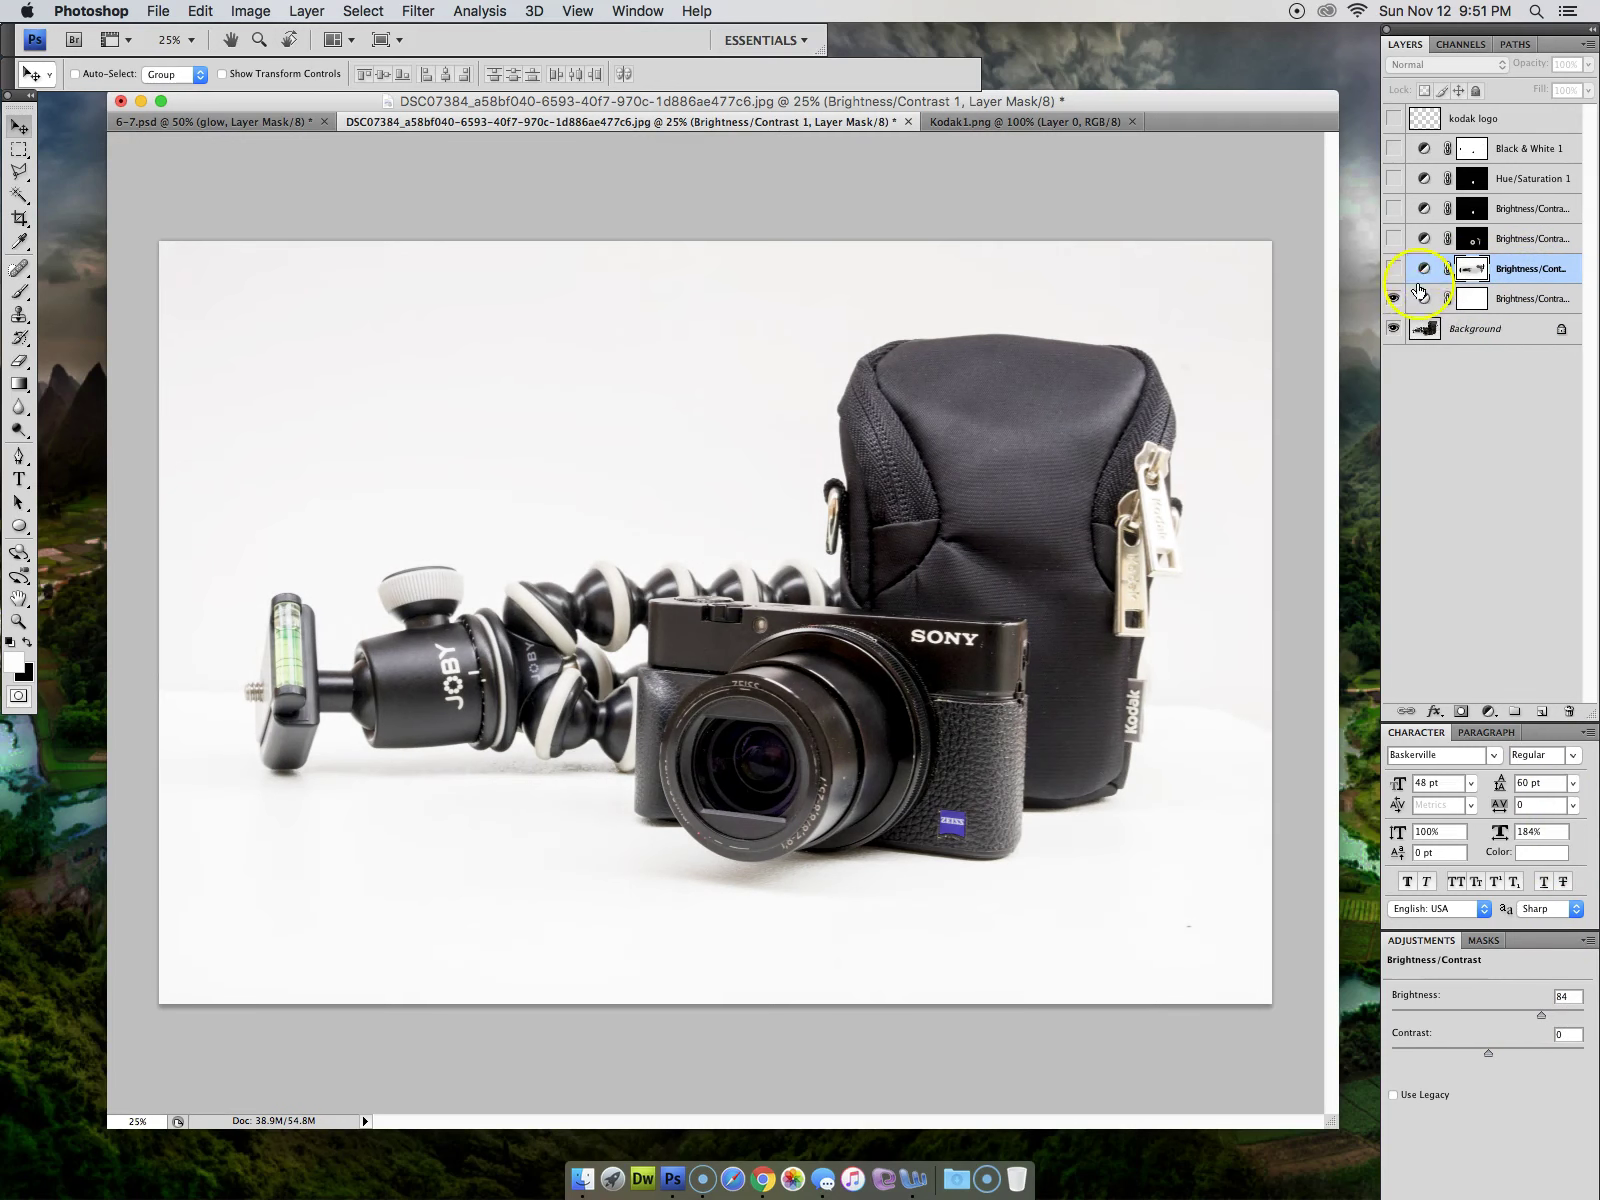
click(1513, 300)
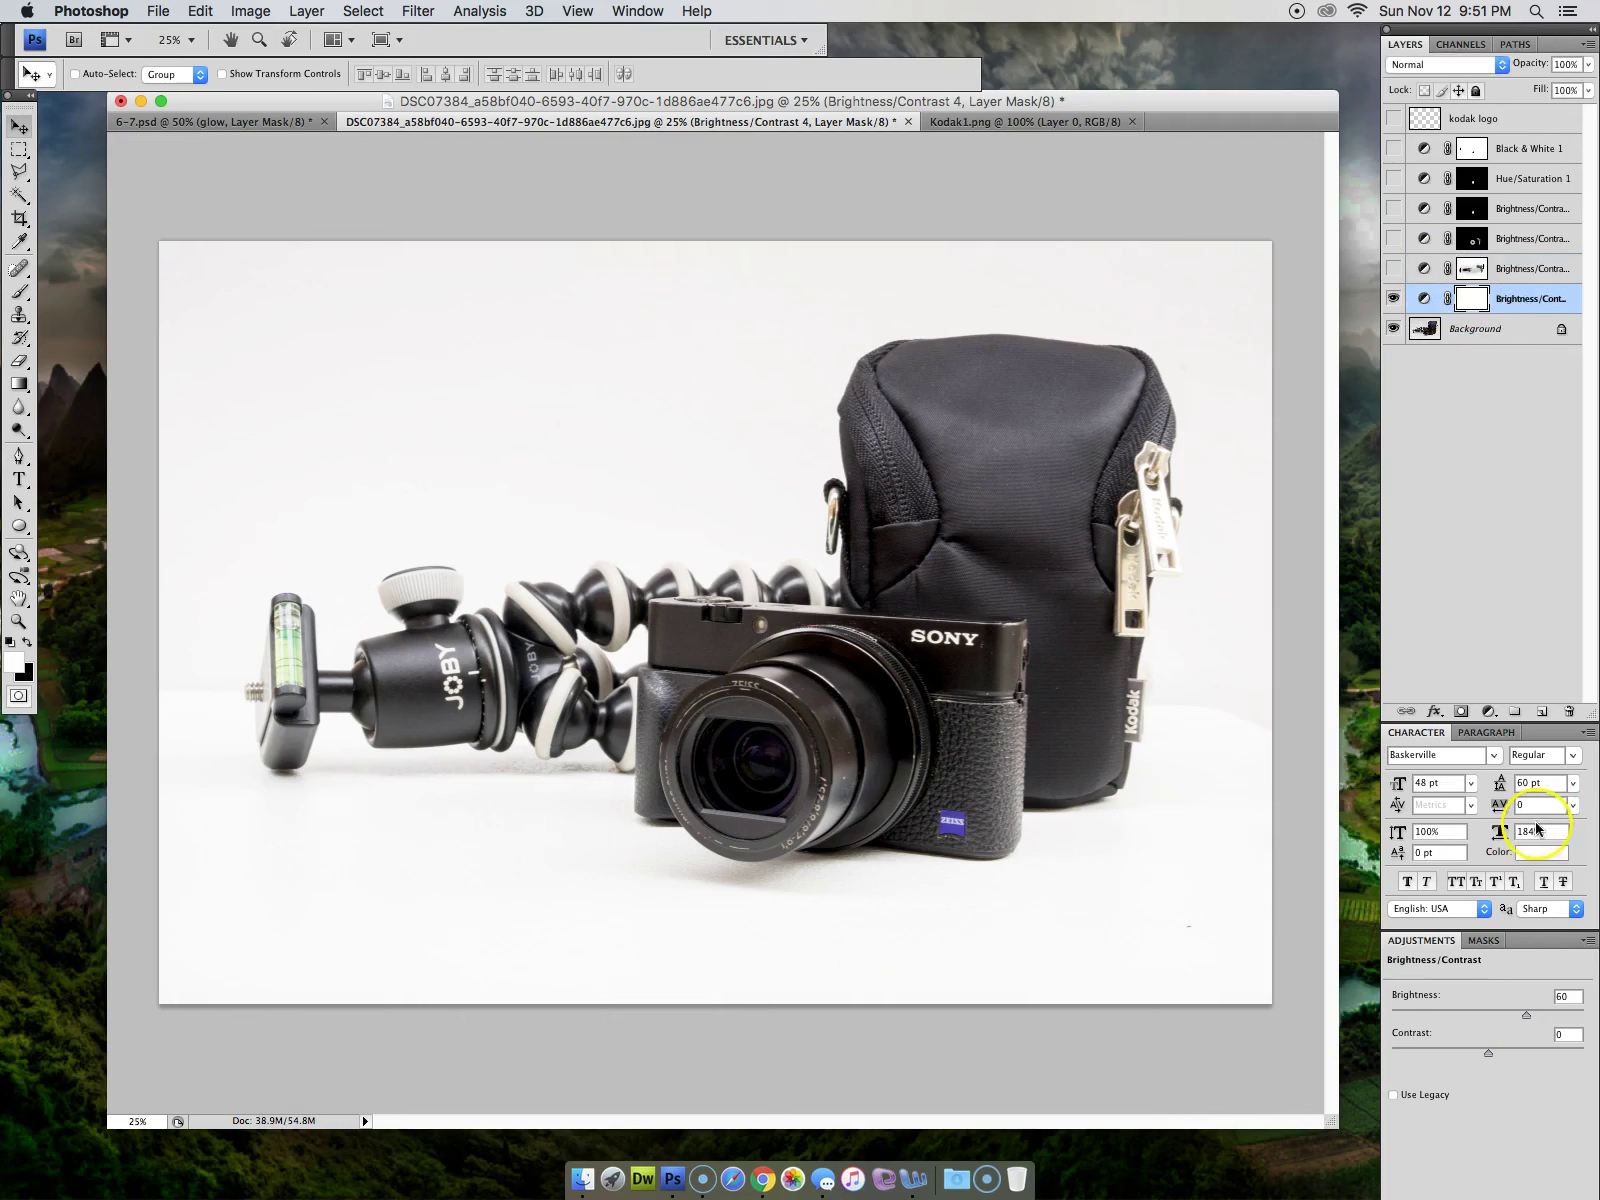
drag(1534, 1014, 1519, 1015)
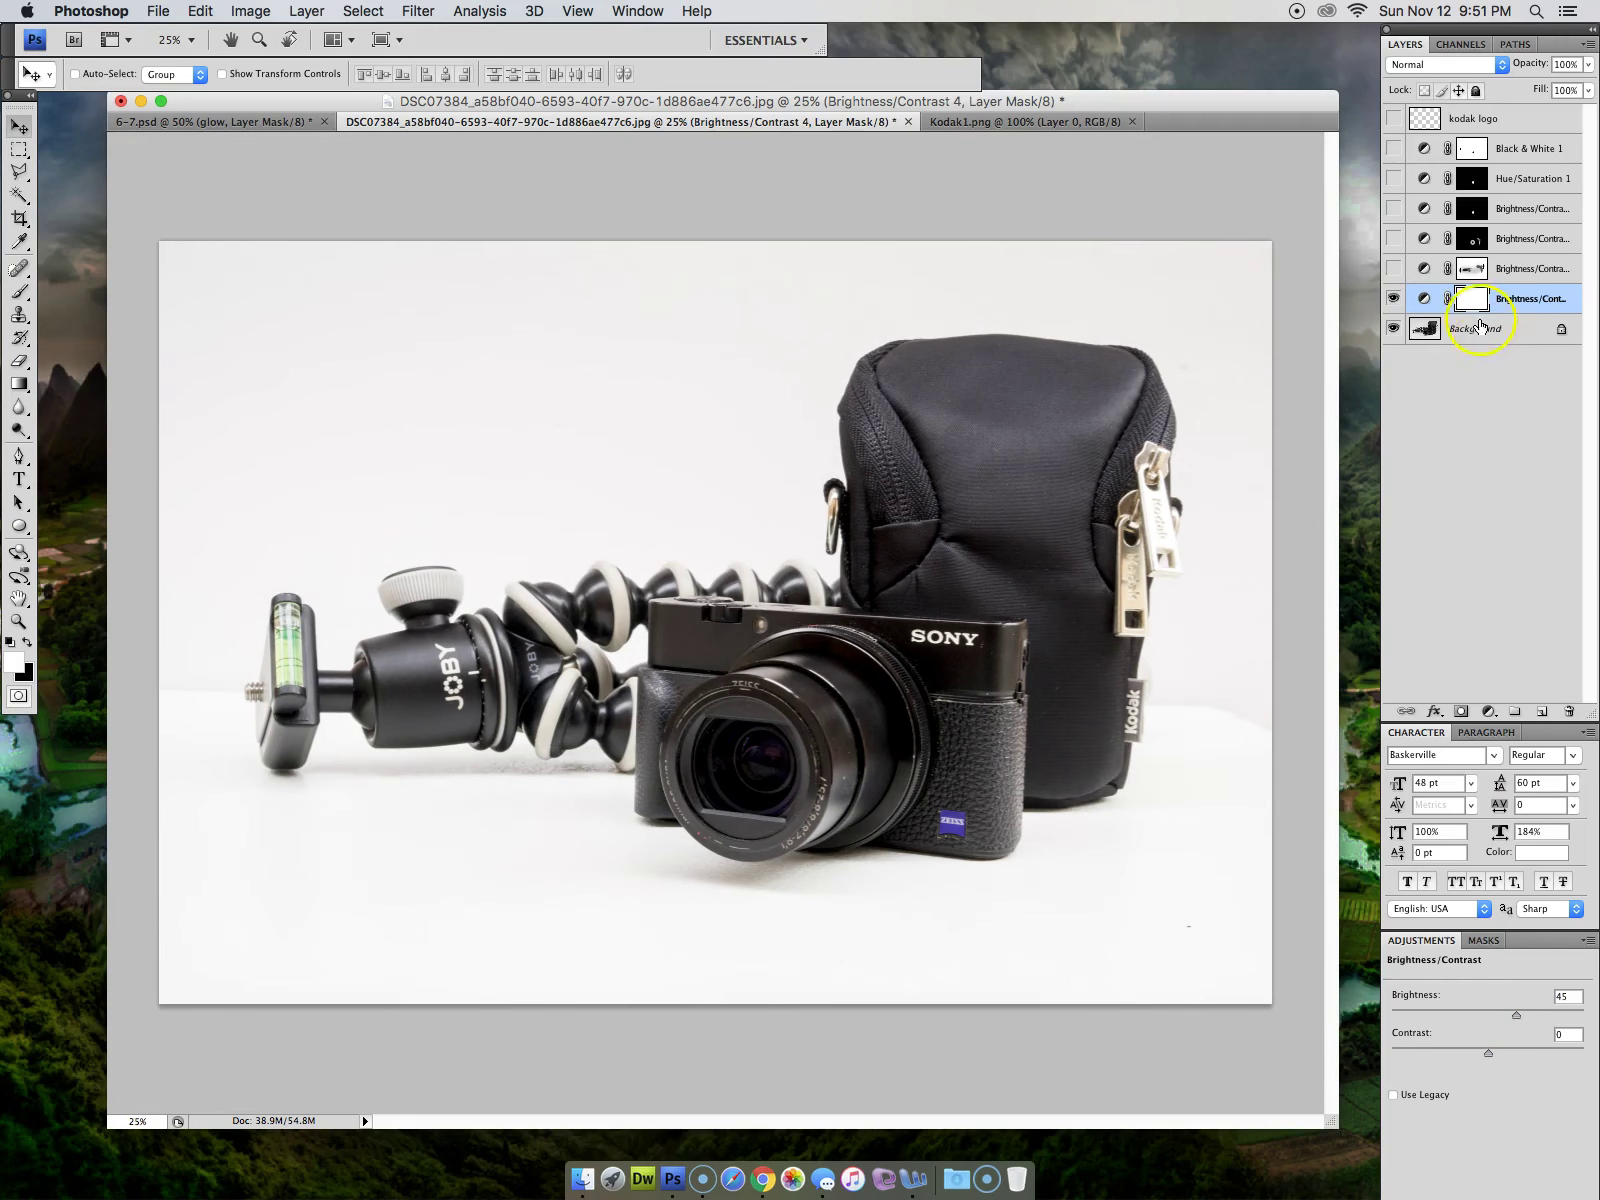
Compare the photo with and without the new Brightness/Contrast layer by toggling its visibility
click(1393, 300)
click(1393, 302)
click(1393, 300)
click(1393, 300)
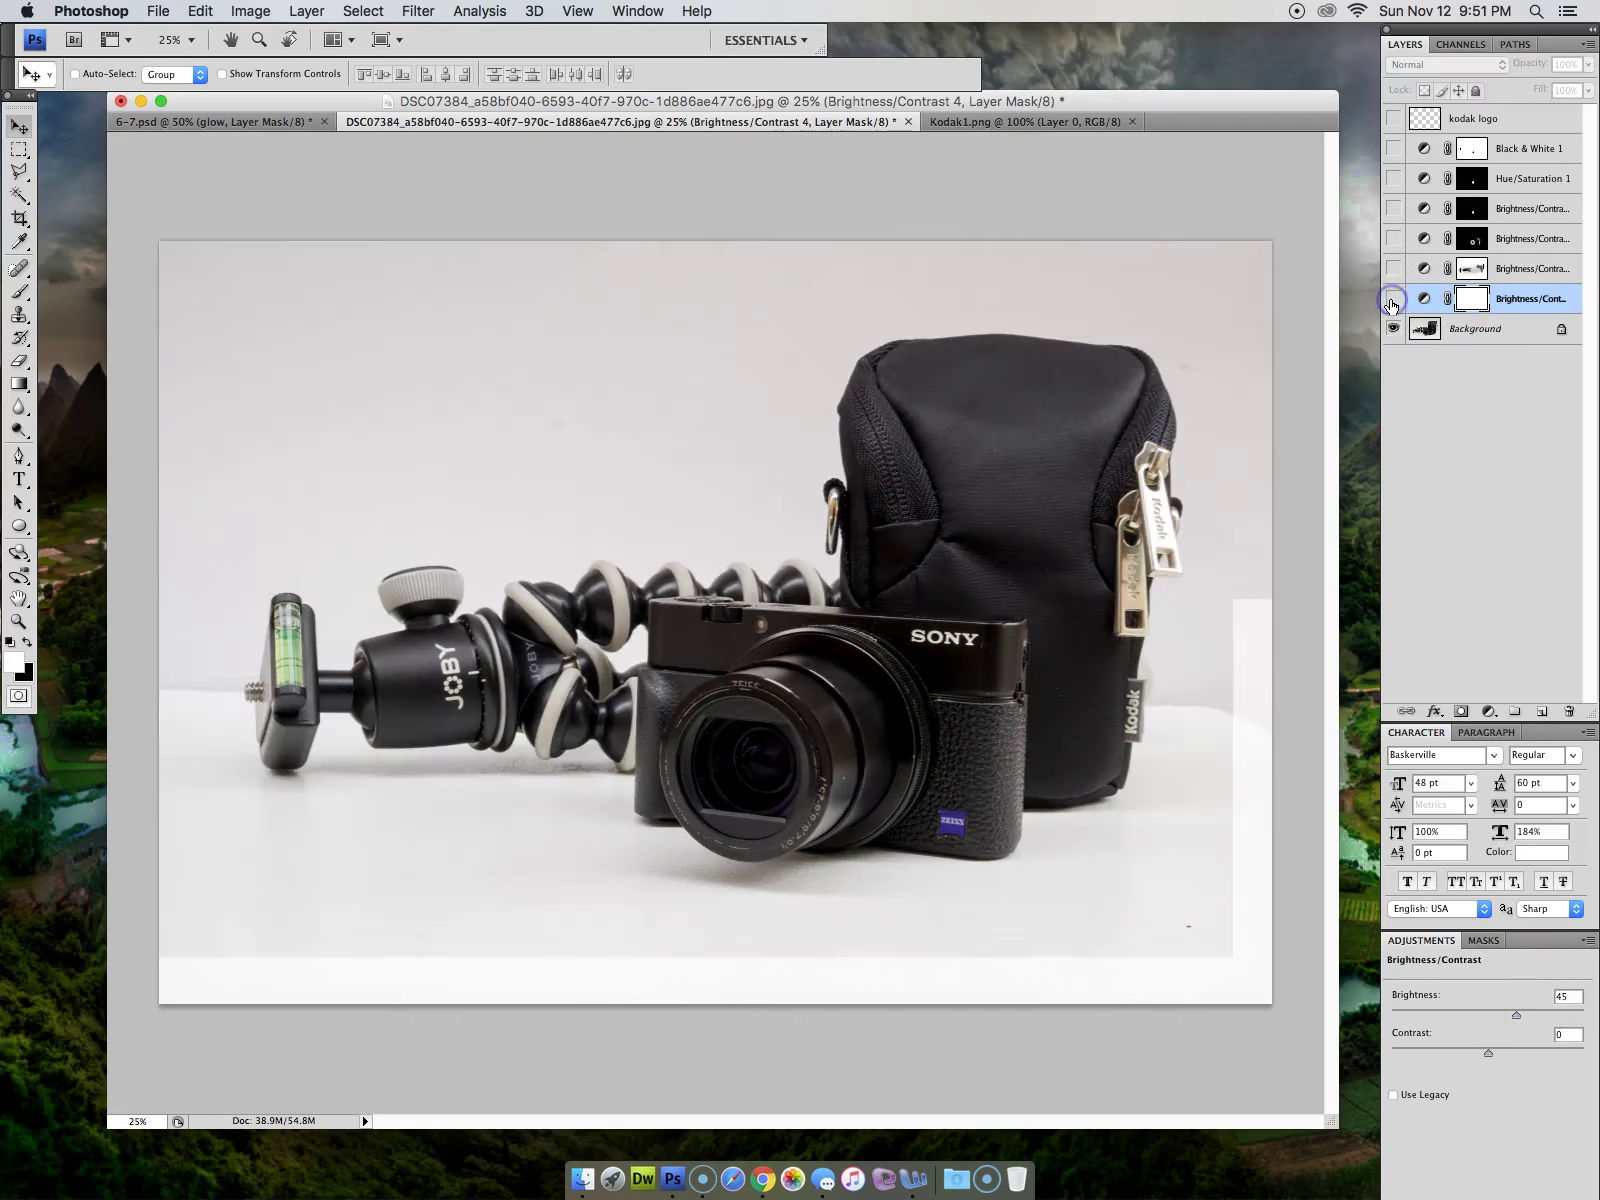
click(1392, 299)
click(1392, 300)
click(1392, 300)
click(1392, 300)
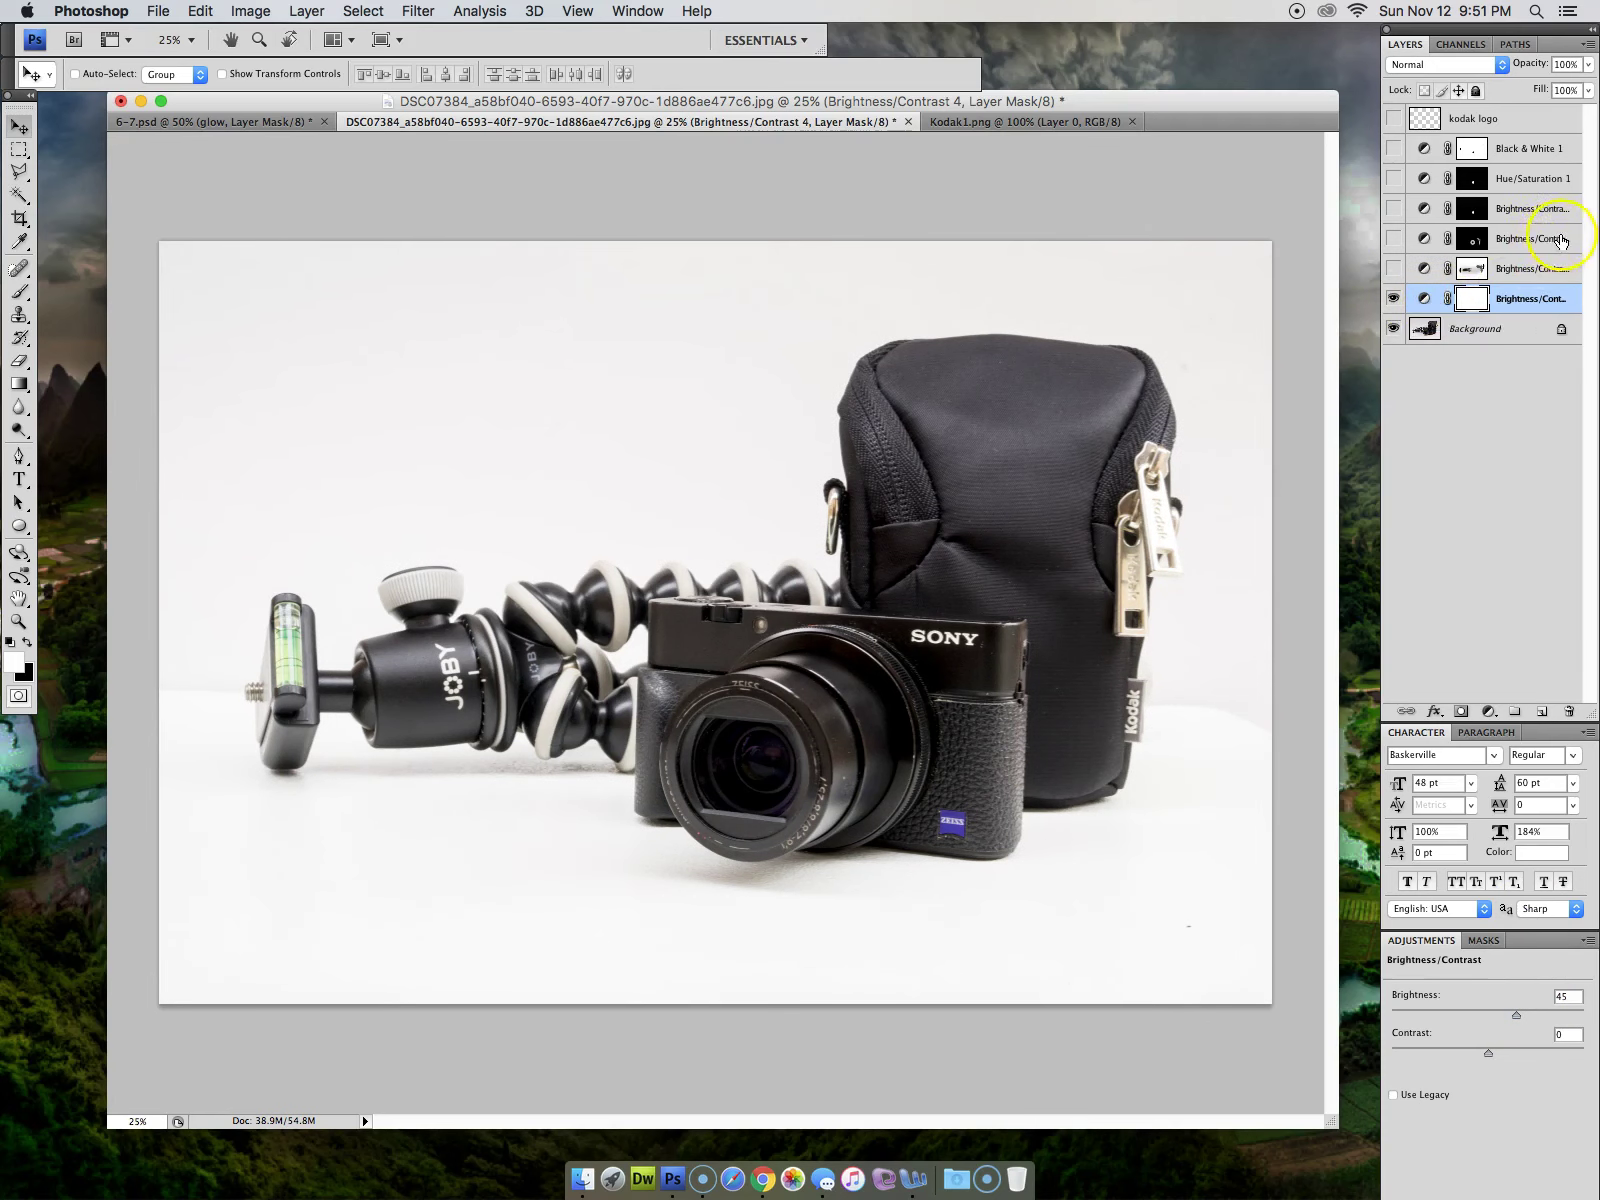
Examine what the existing masked Brightness/Contrast 2 layer does to the camera by toggling it and the overall brightness layer, leaving Brightness/Contrast 2 hidden
click(1510, 238)
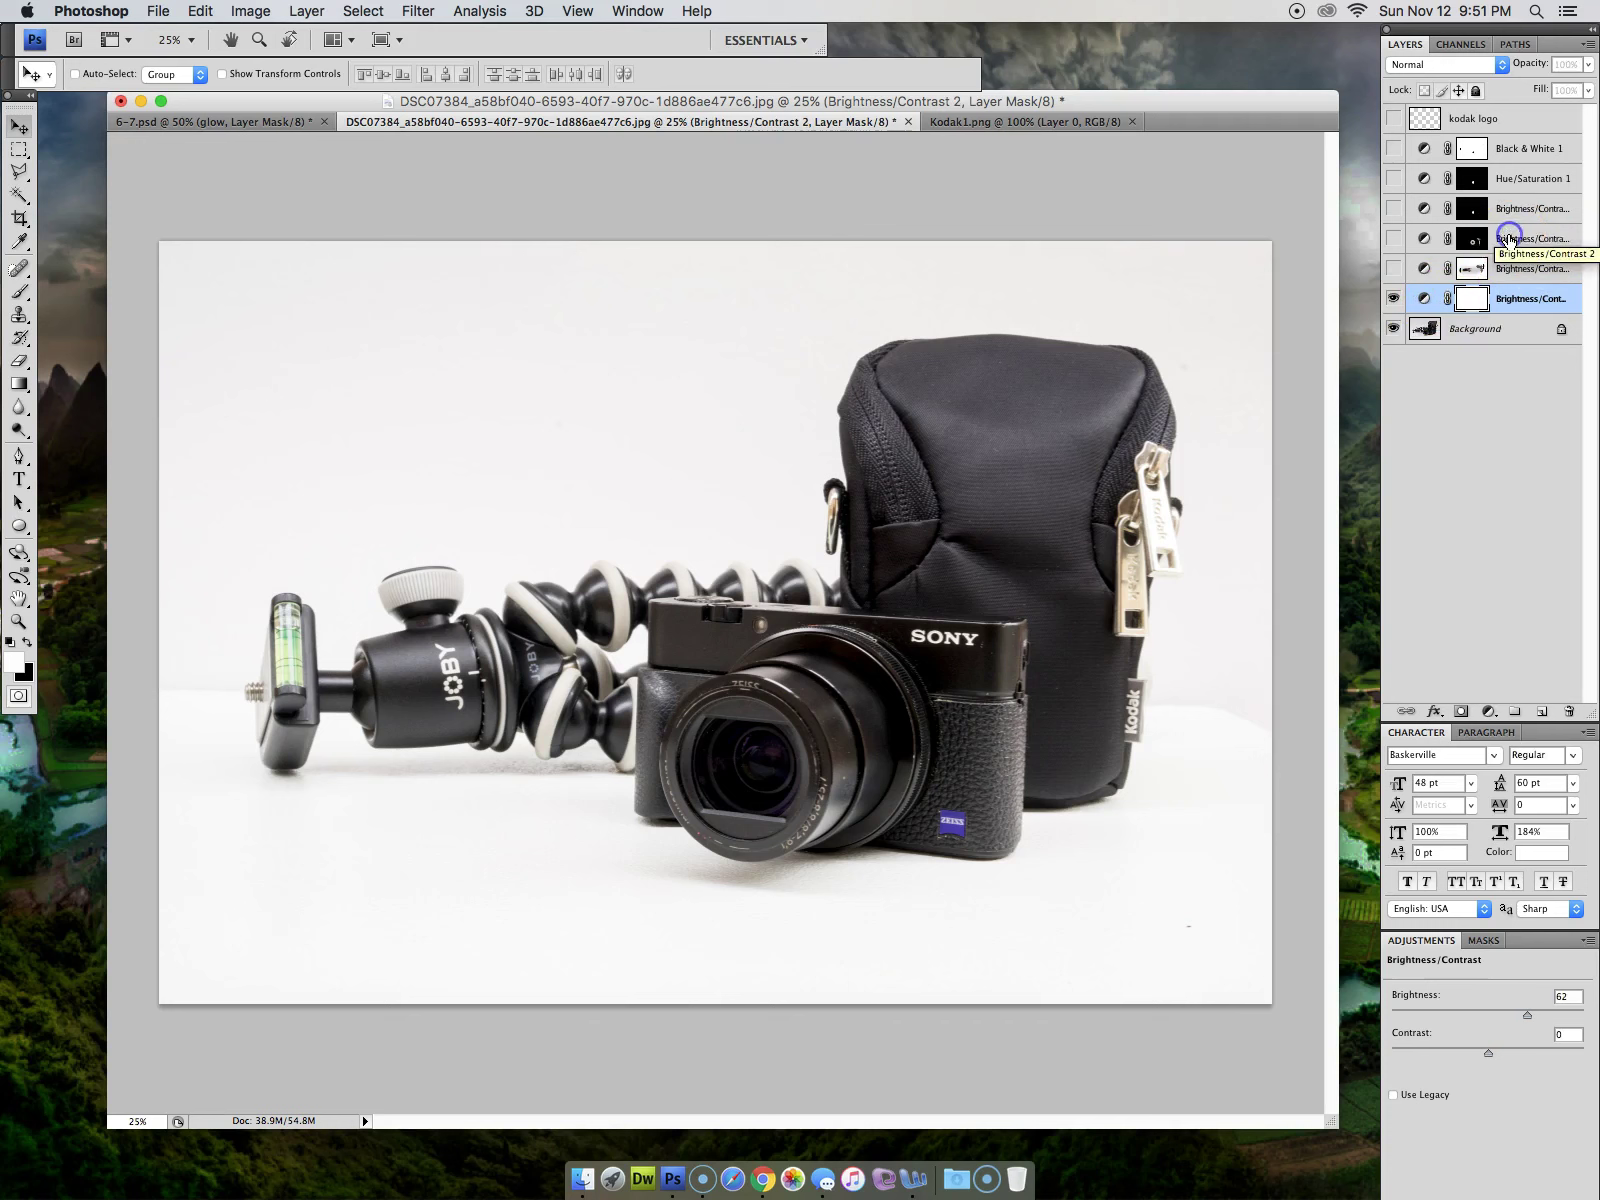
click(1393, 238)
click(1395, 239)
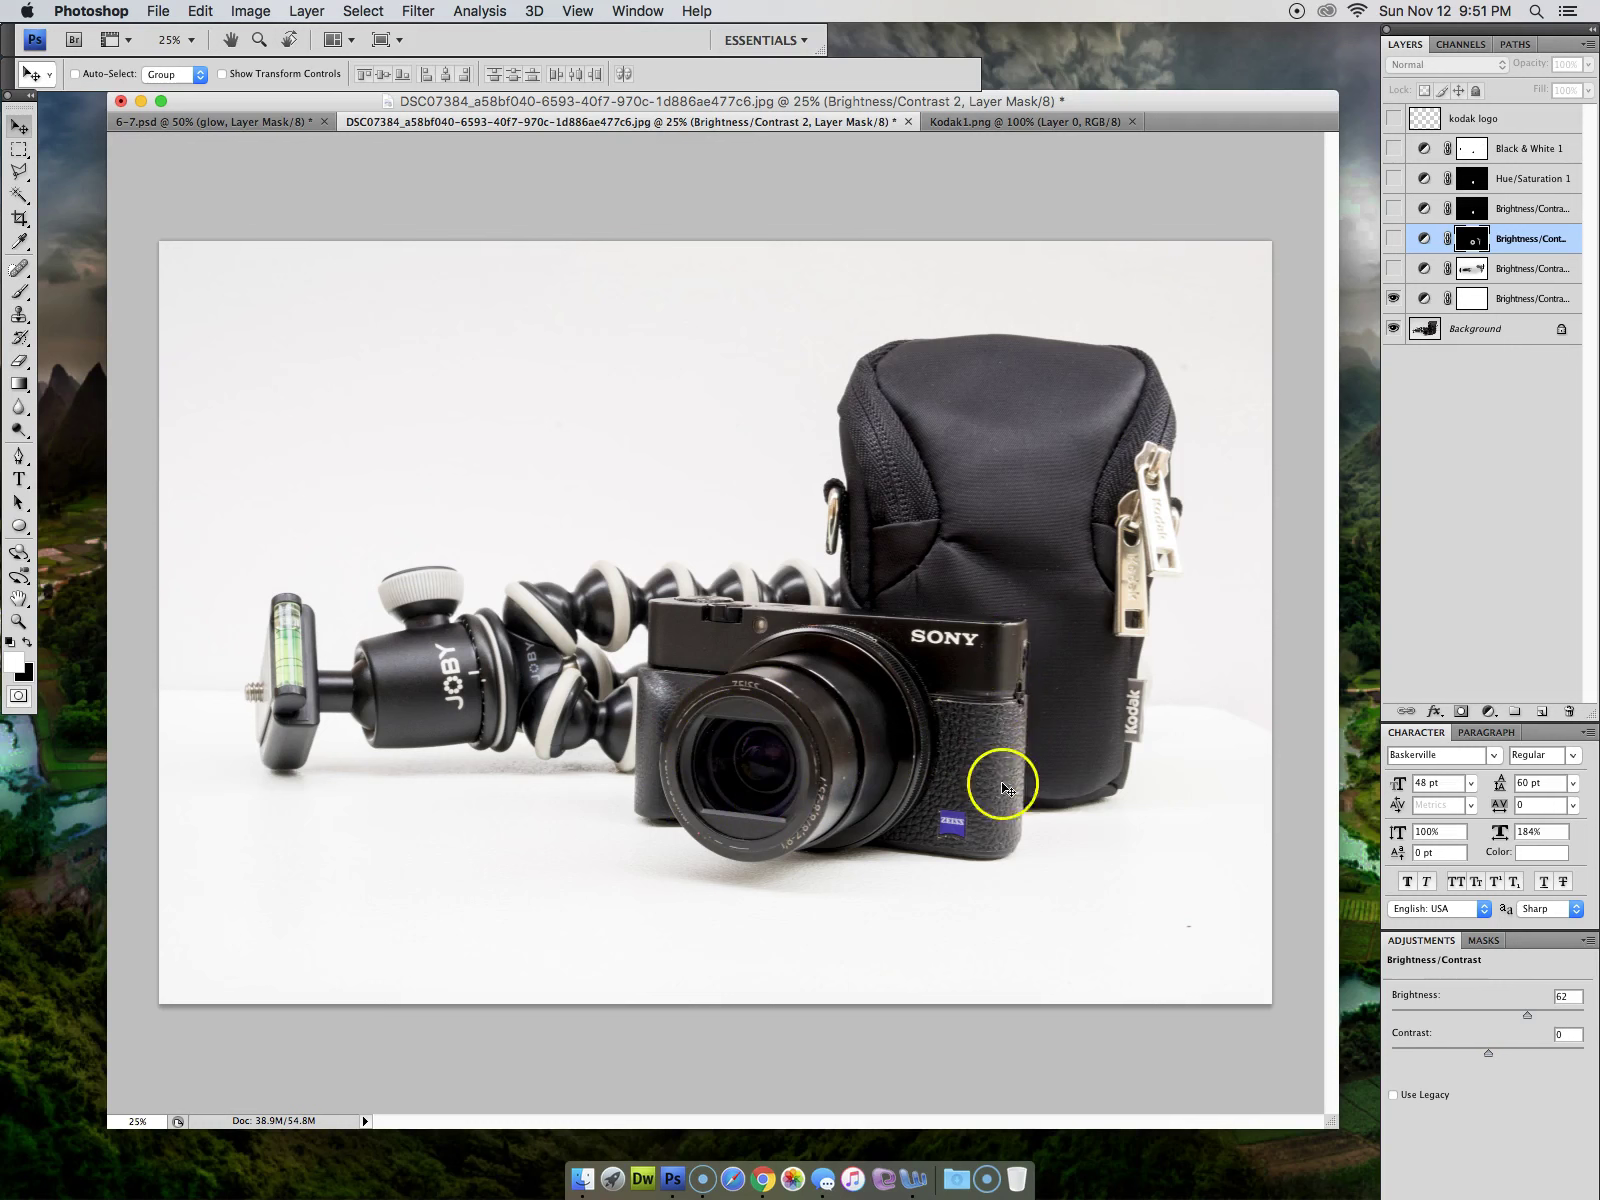
click(1394, 240)
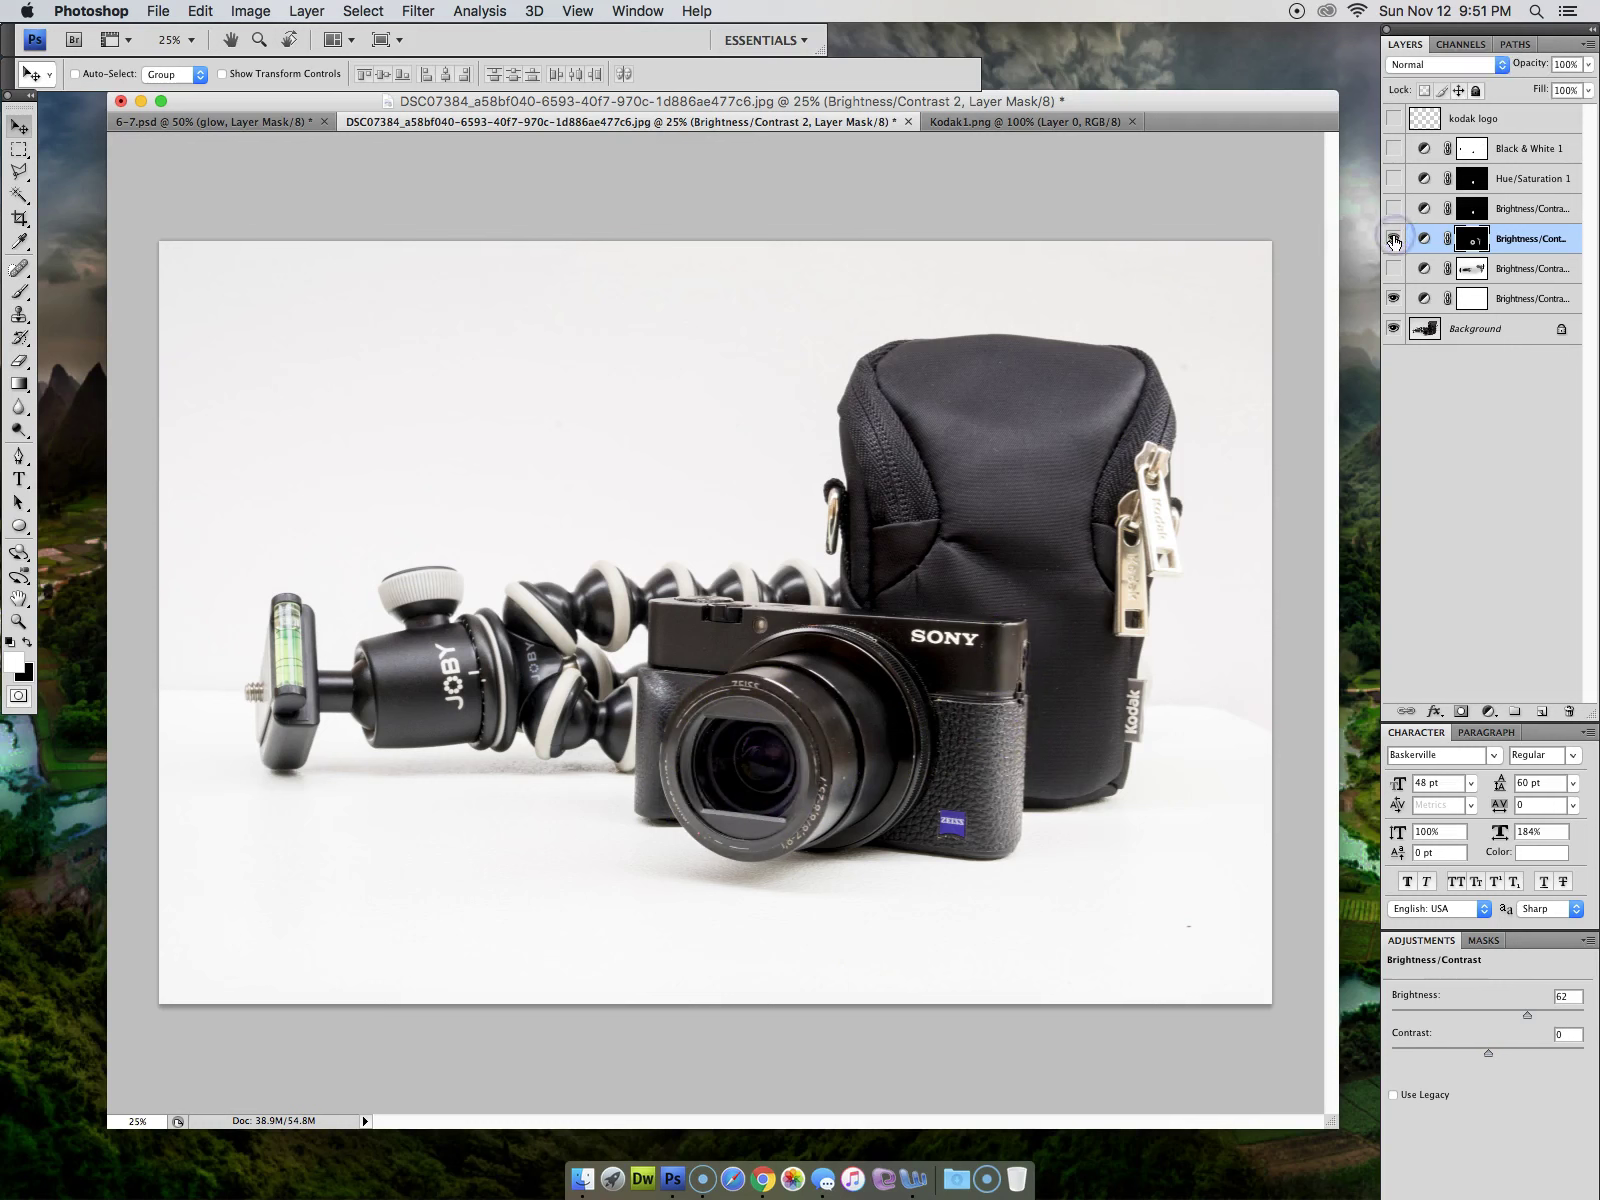
click(1394, 240)
click(1394, 238)
click(1394, 298)
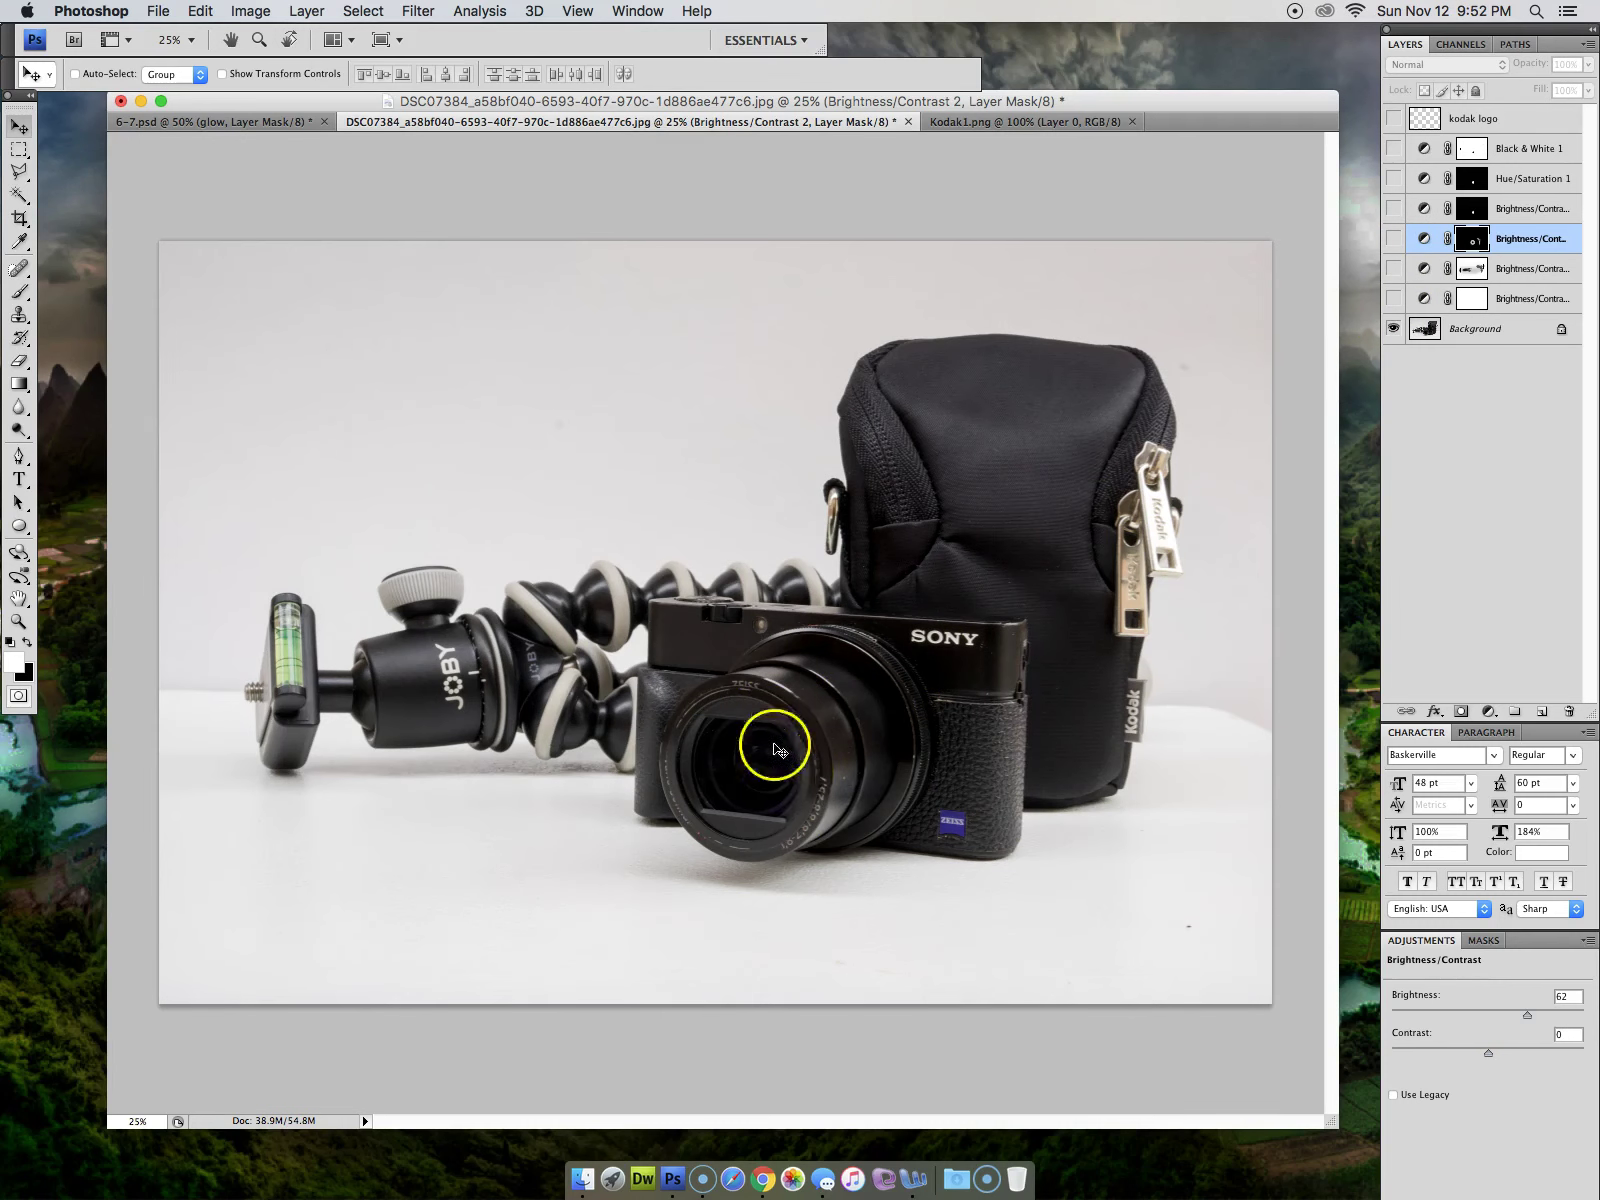
click(1394, 298)
click(1394, 238)
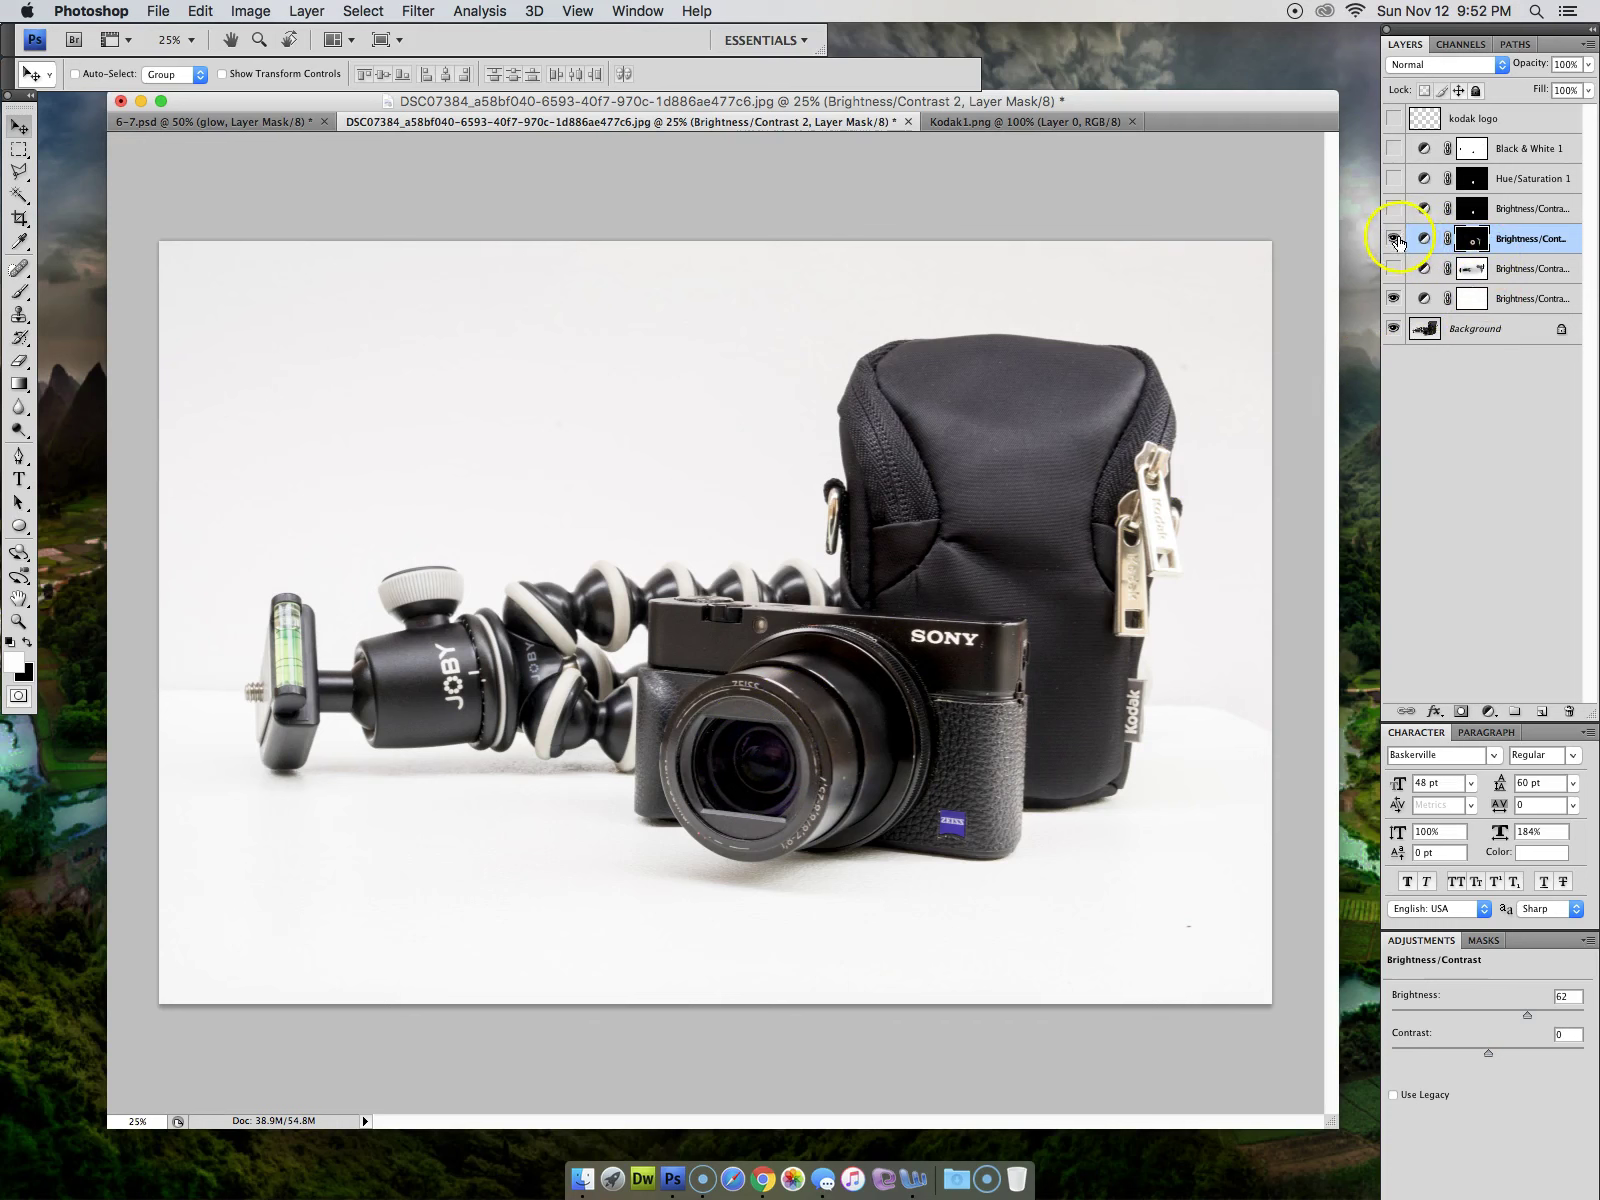
click(1522, 240)
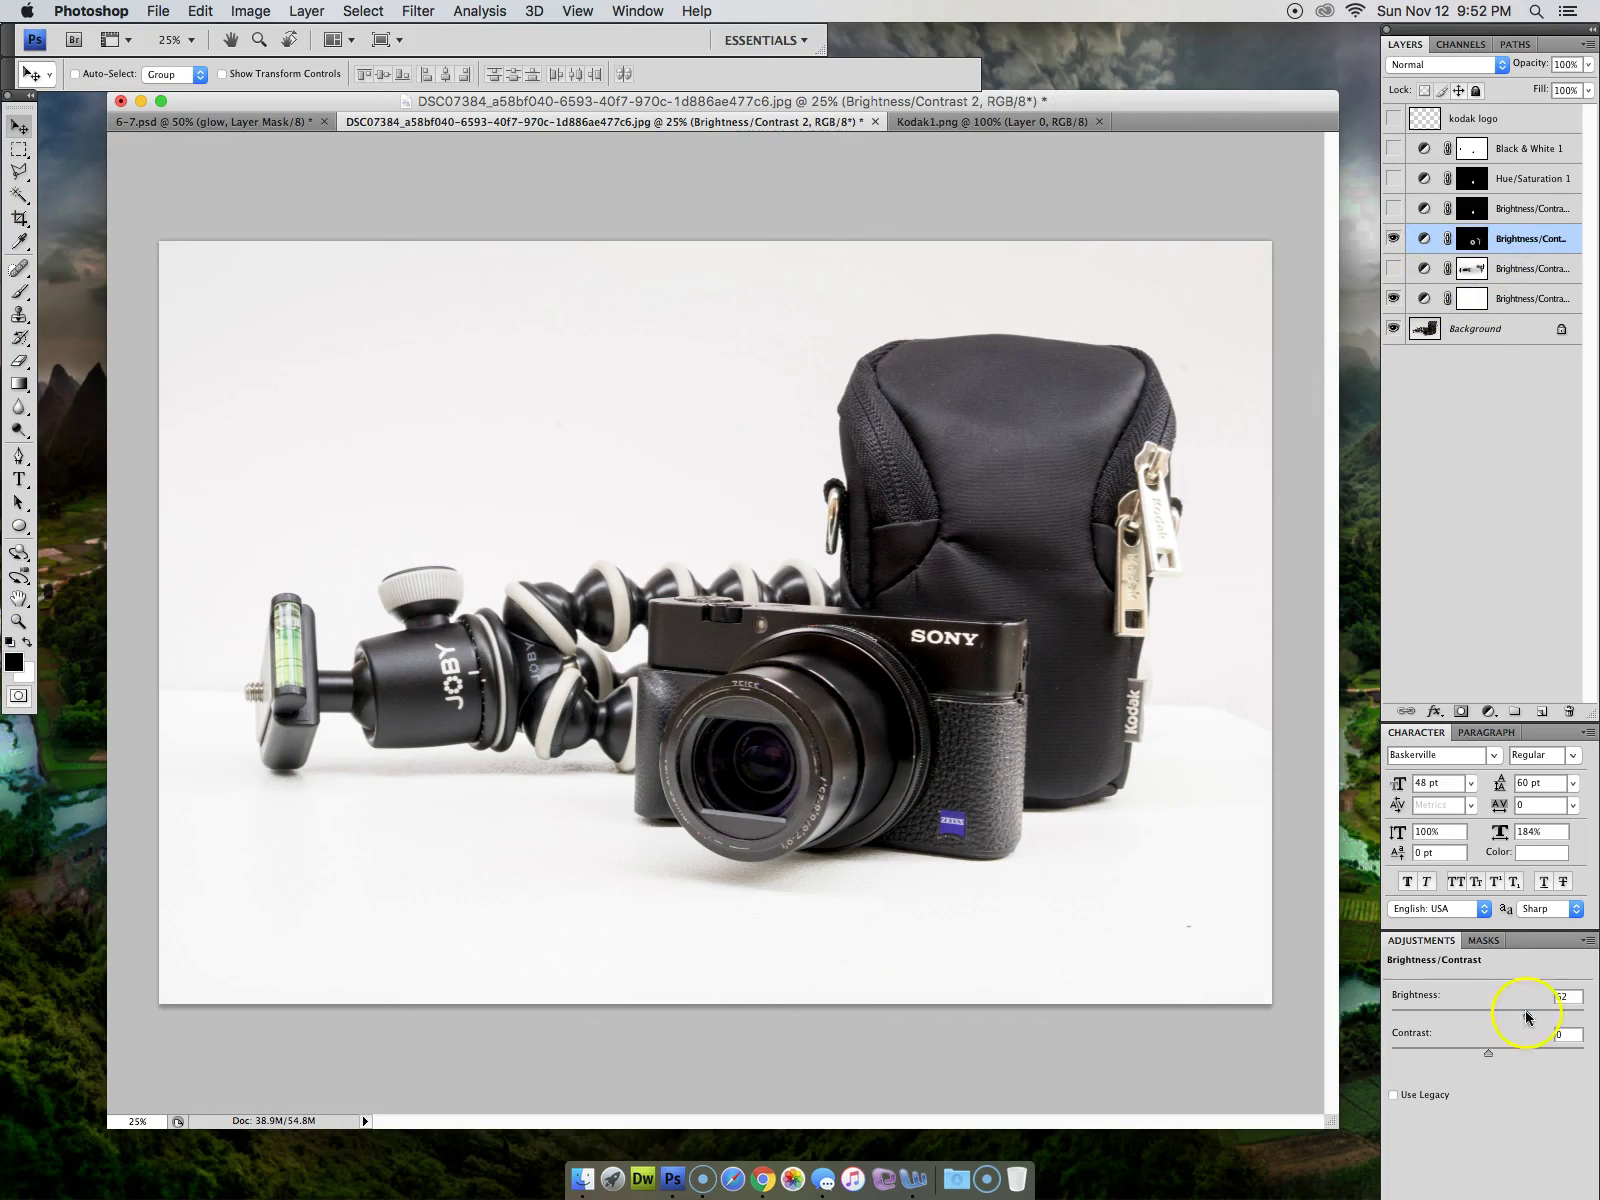
click(1394, 239)
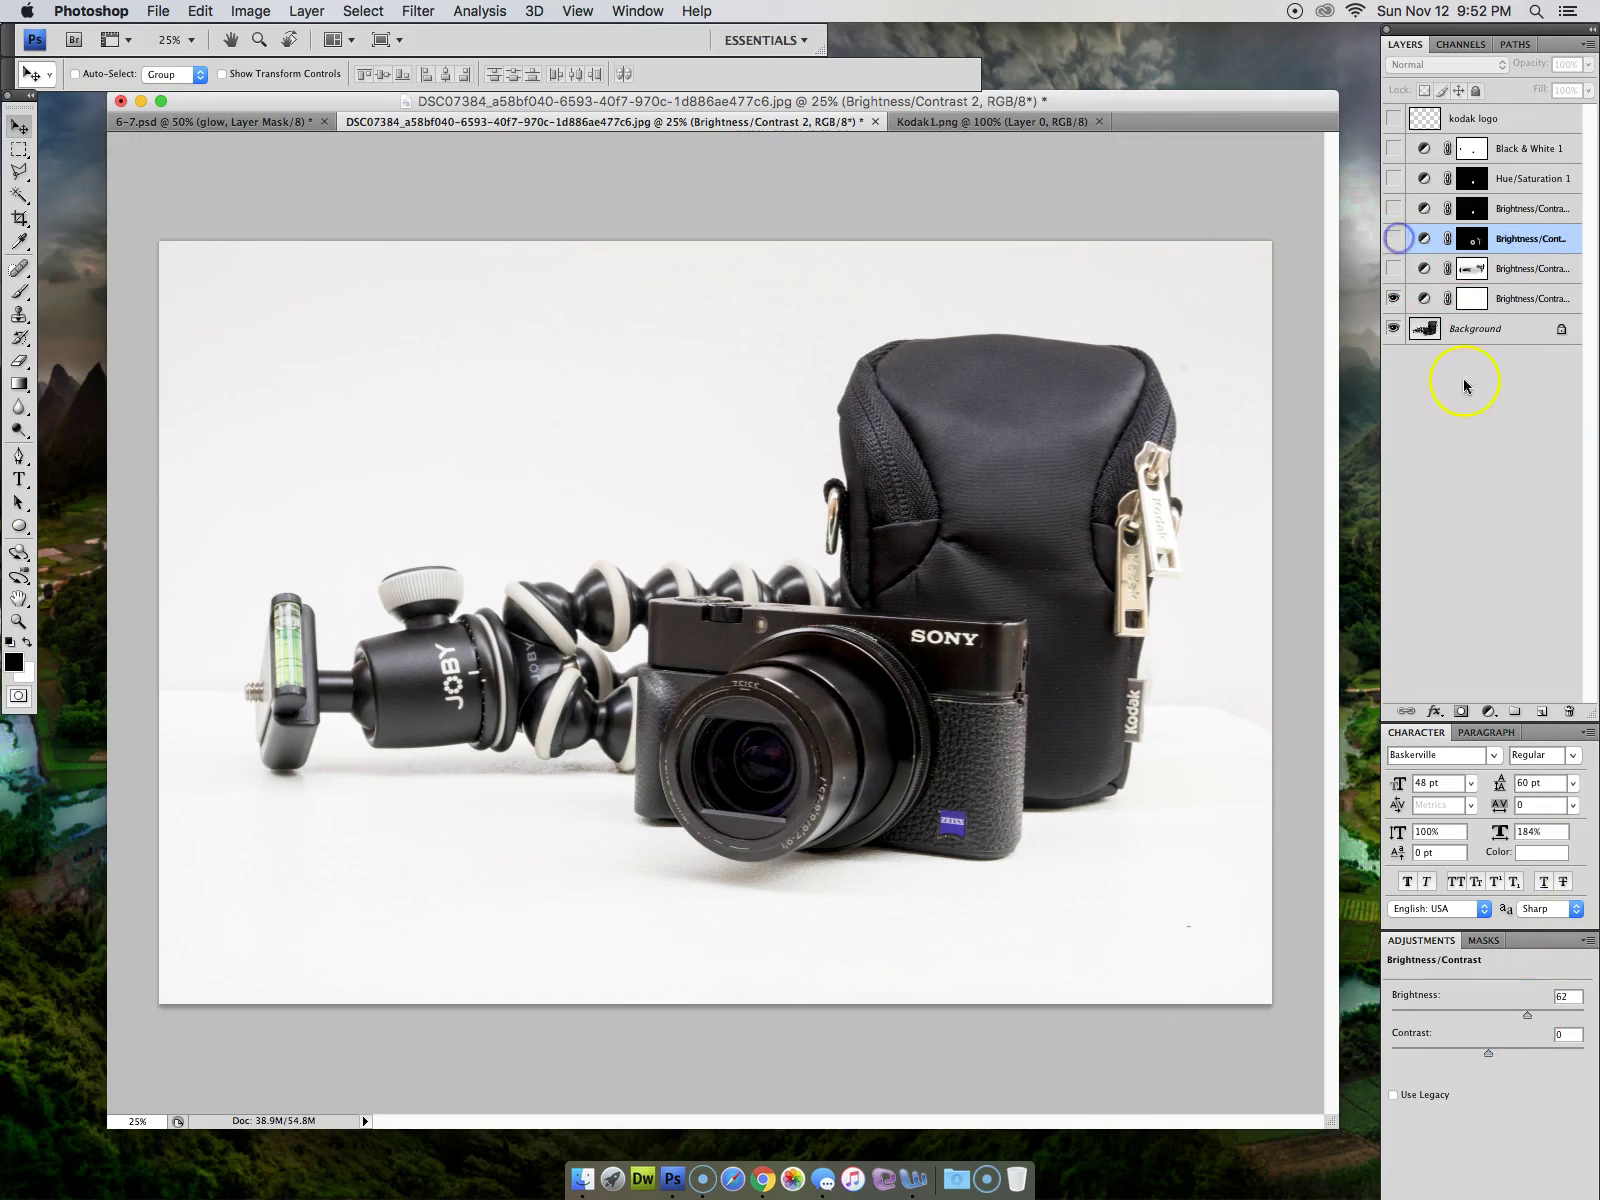
Add a second Brightness/Contrast adjustment layer above the overall brightness layer and set its brightness to 75
click(1497, 288)
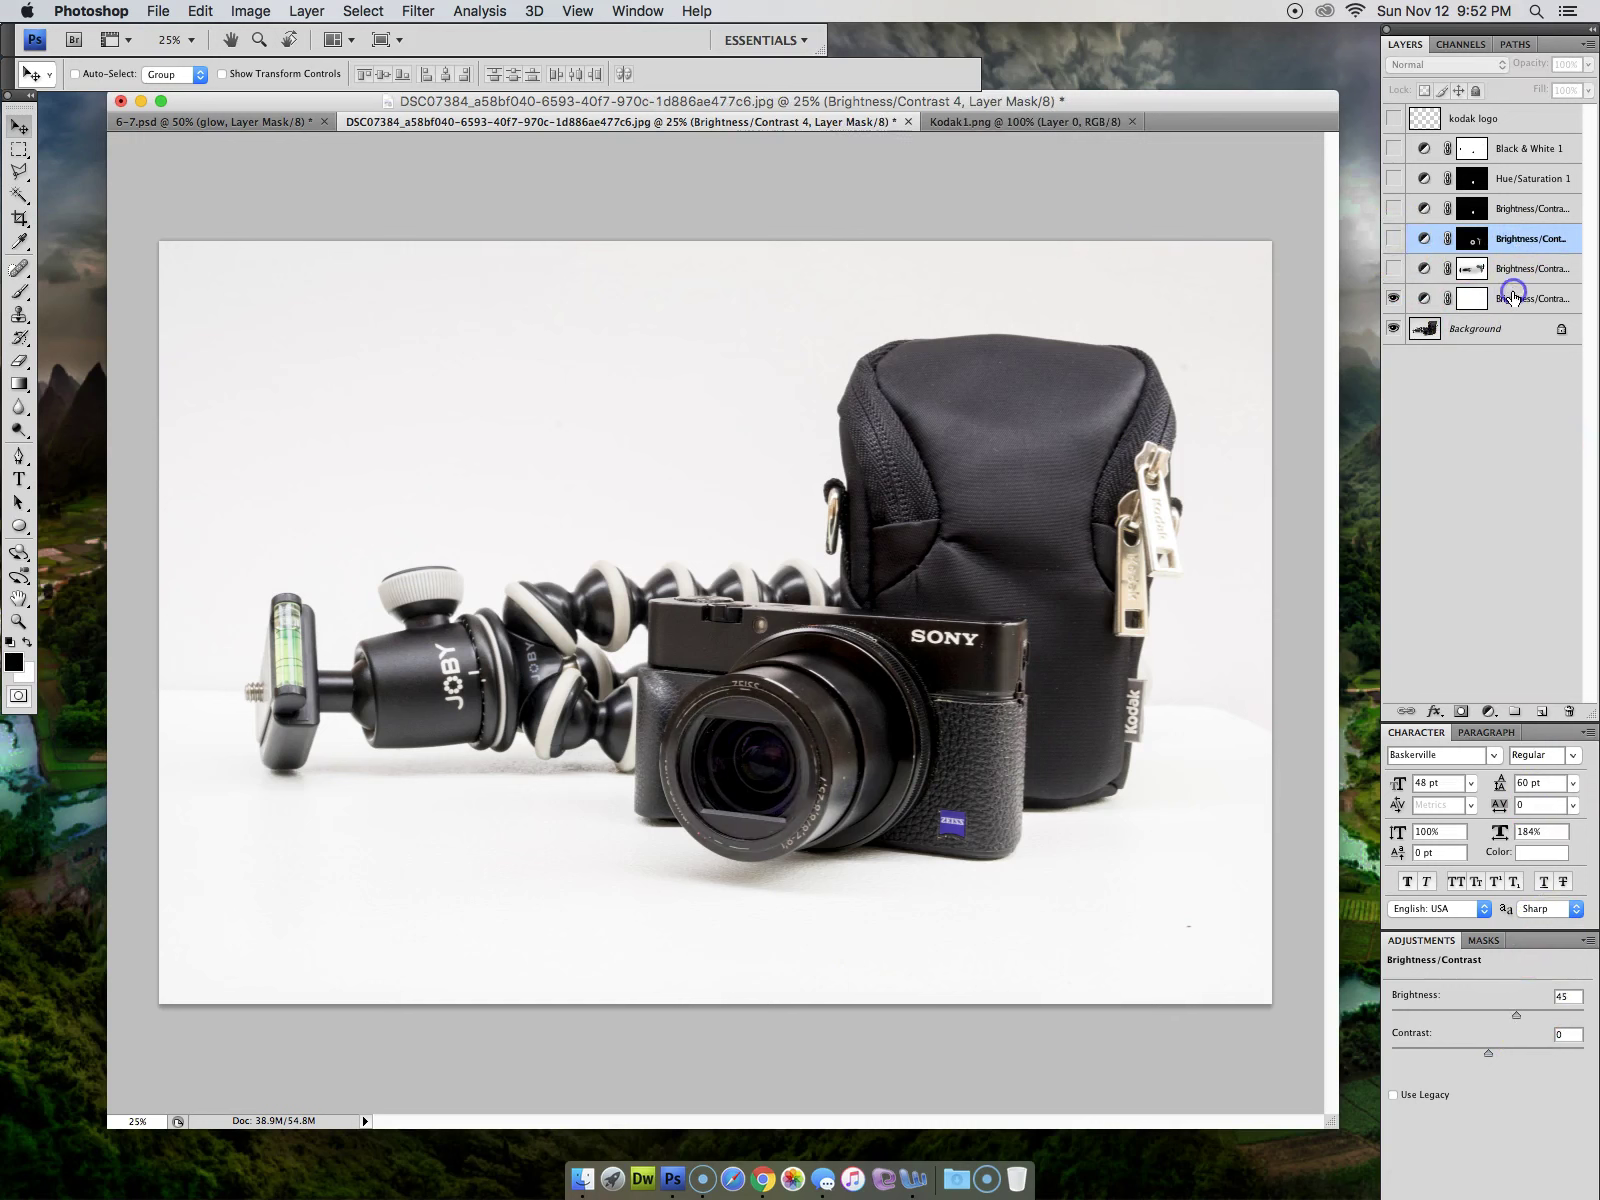
click(1488, 711)
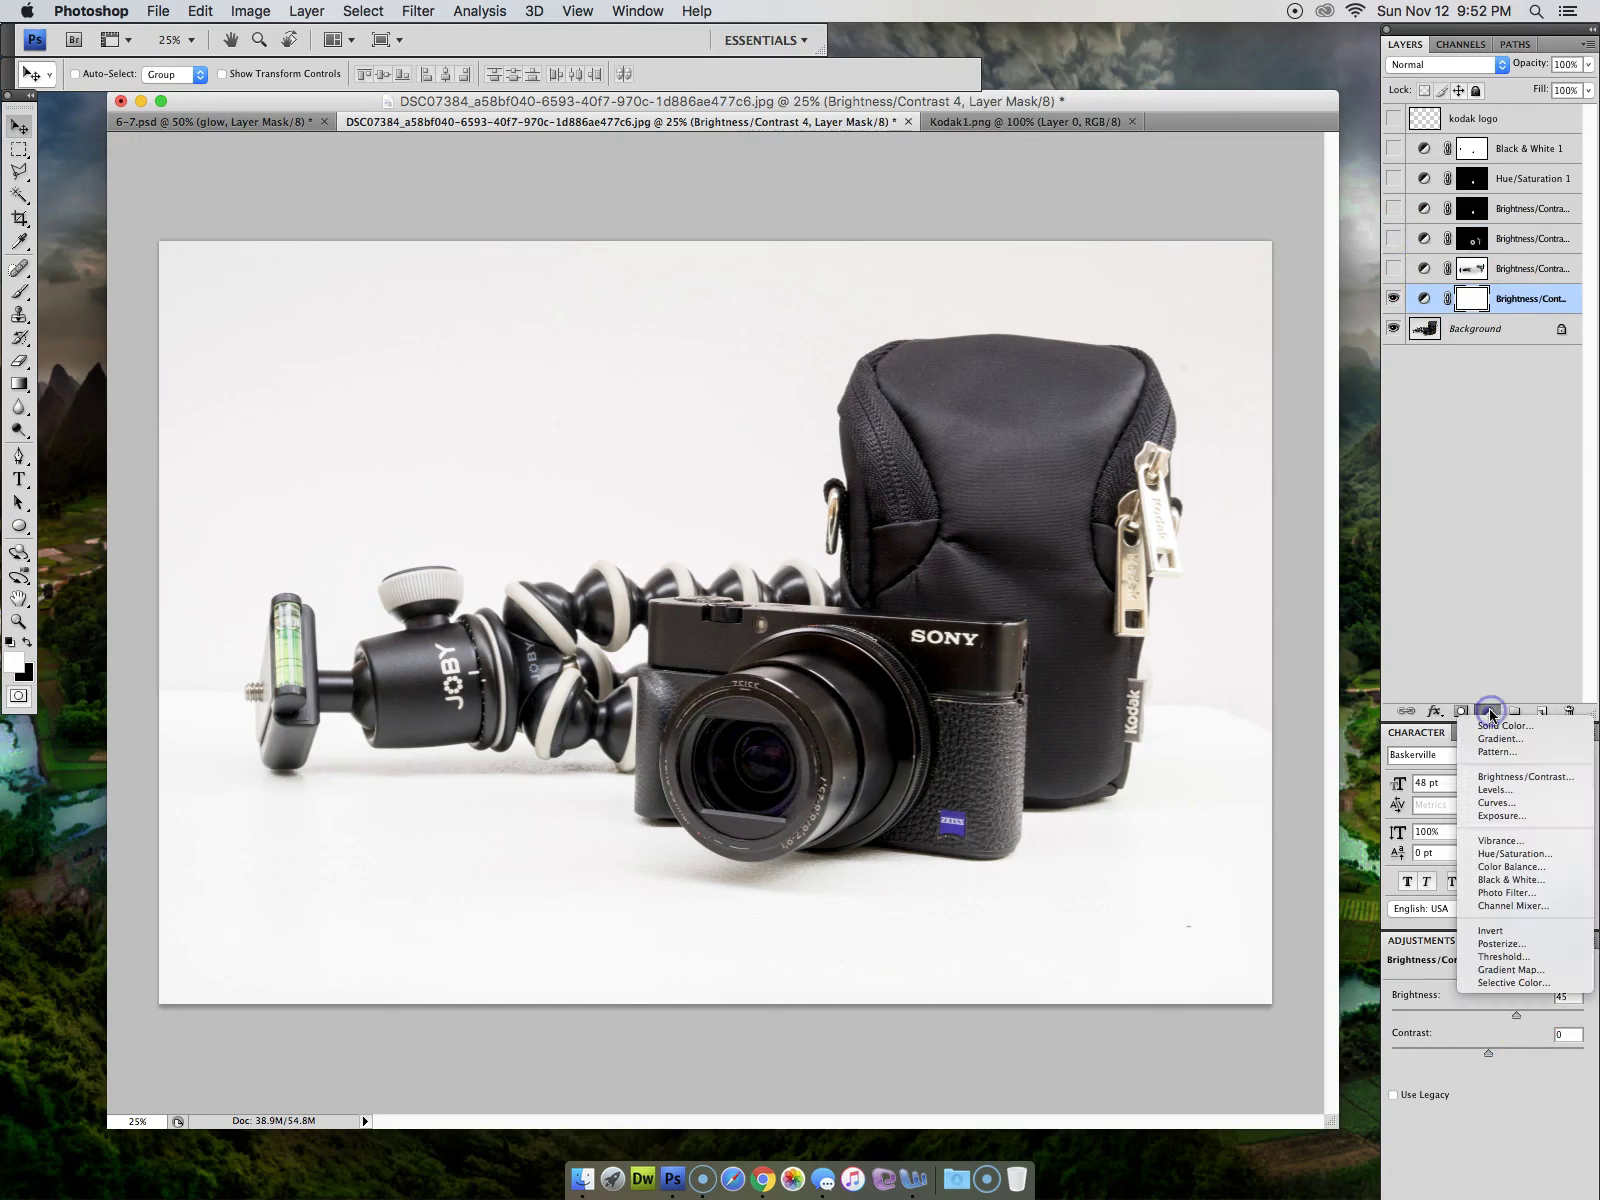
click(1508, 775)
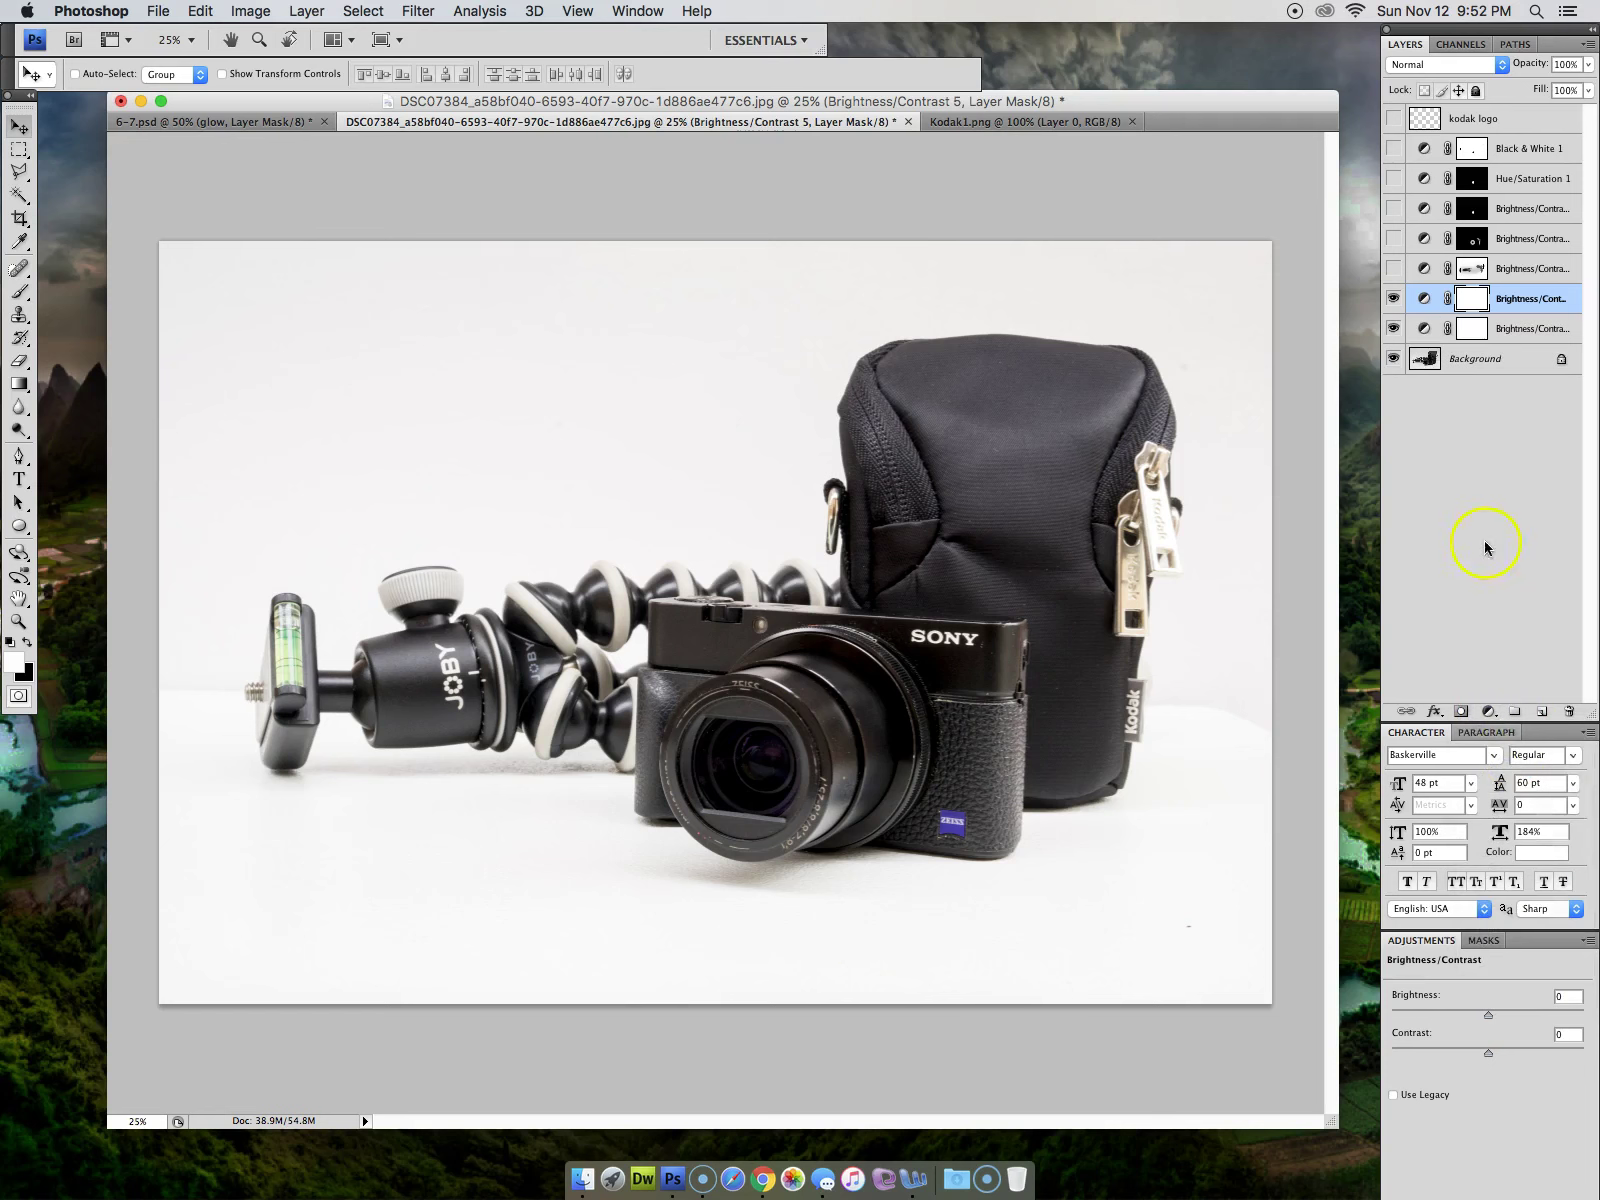
drag(1492, 1014, 1536, 1015)
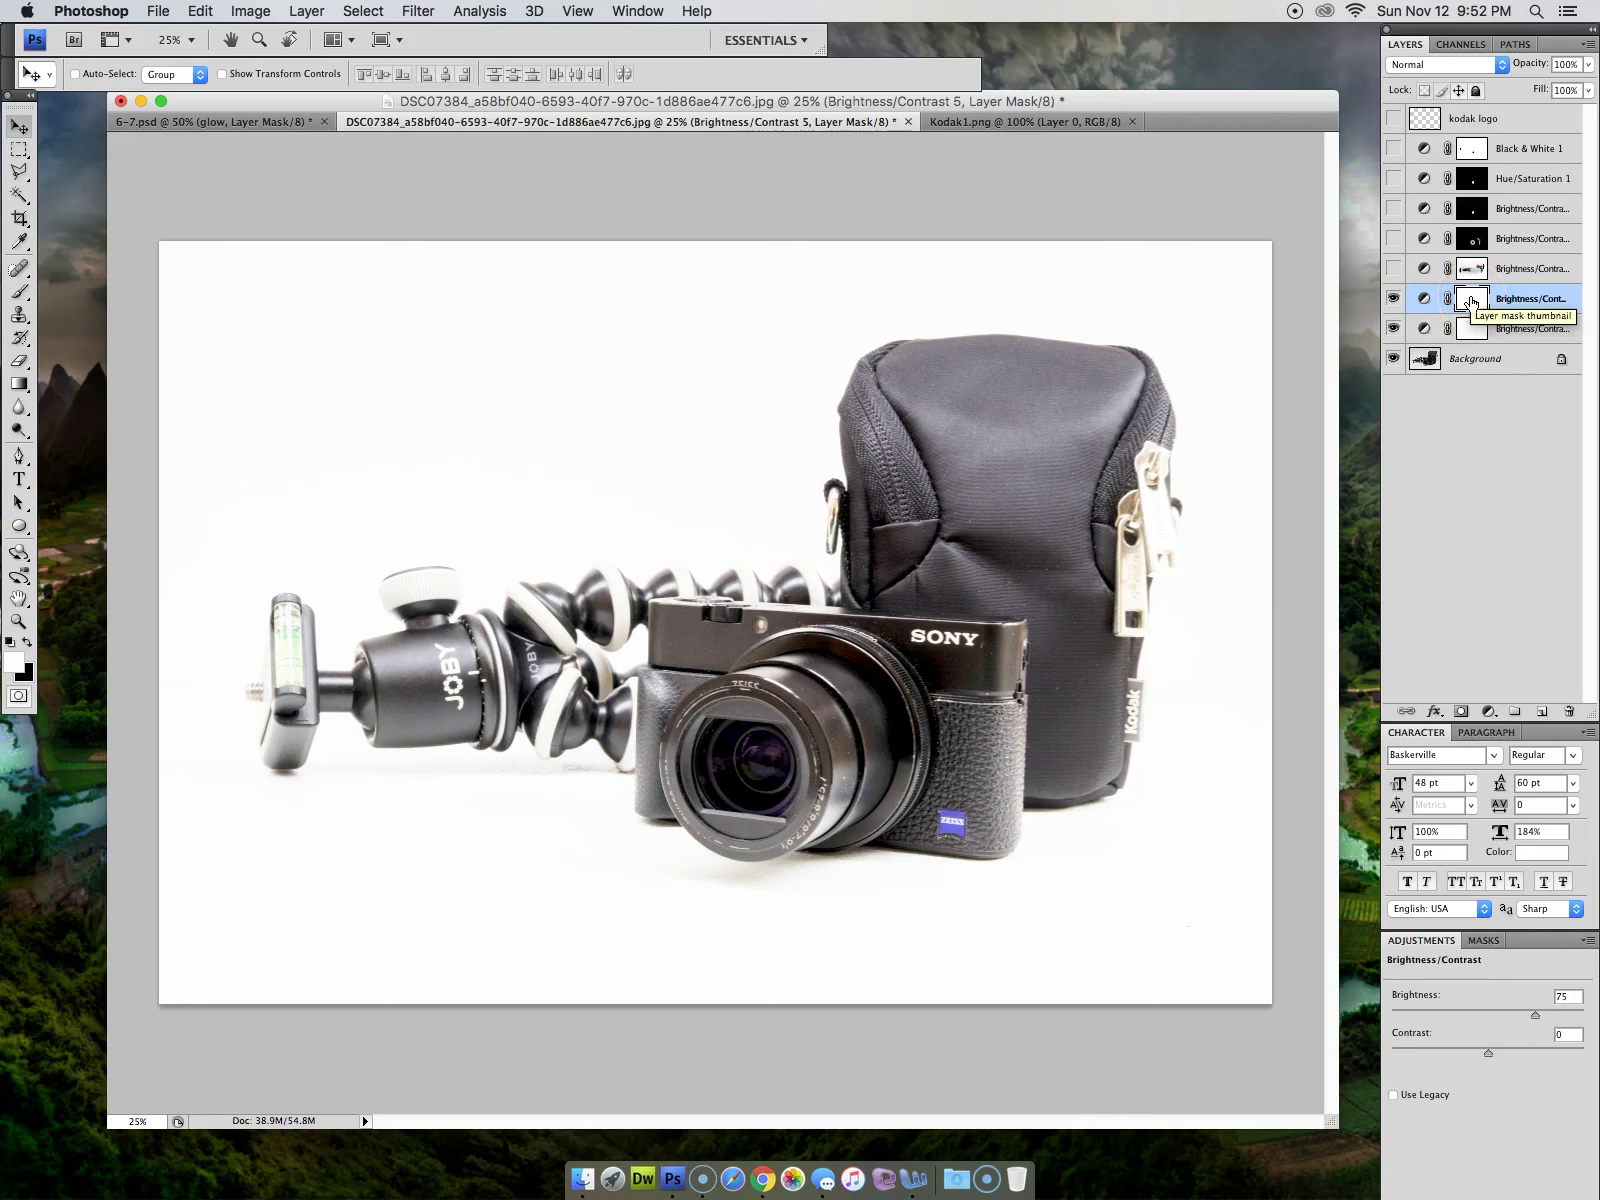
Invert the second Brightness/Contrast layer's mask to black, keeping white as the foreground colour
click(32, 644)
click(30, 664)
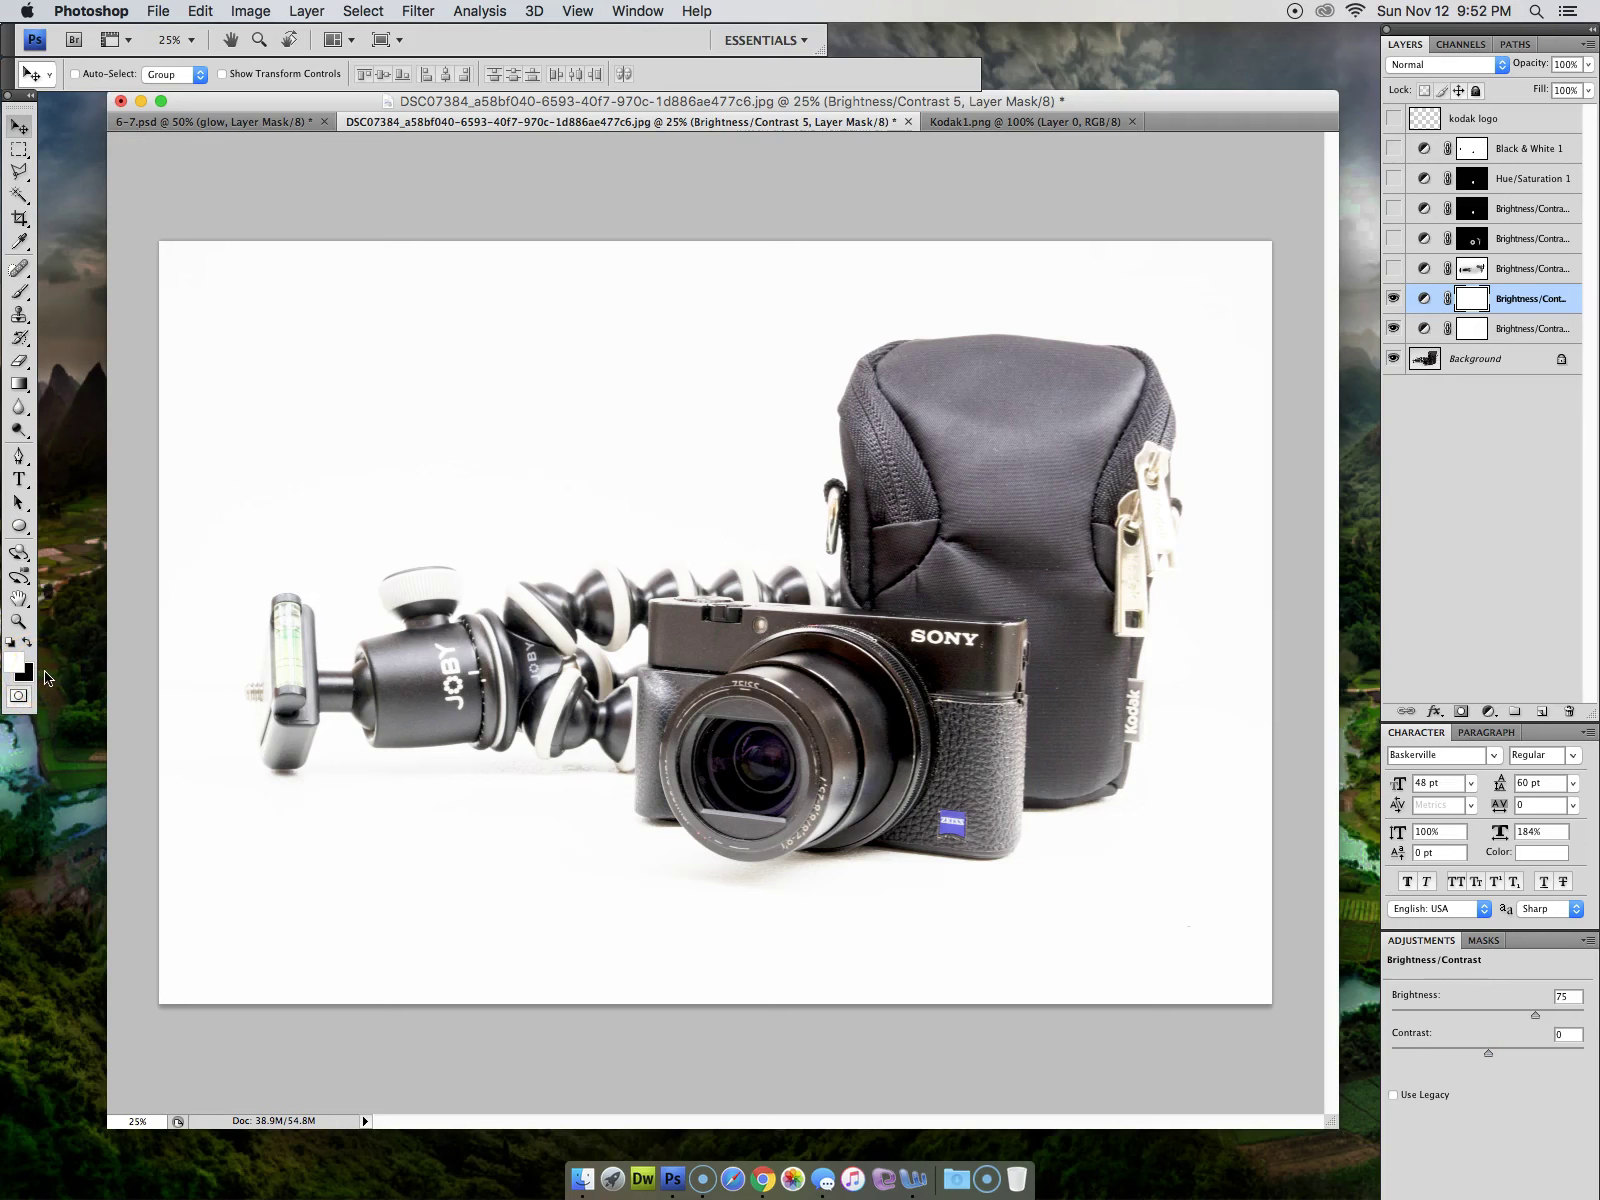
key(super+i)
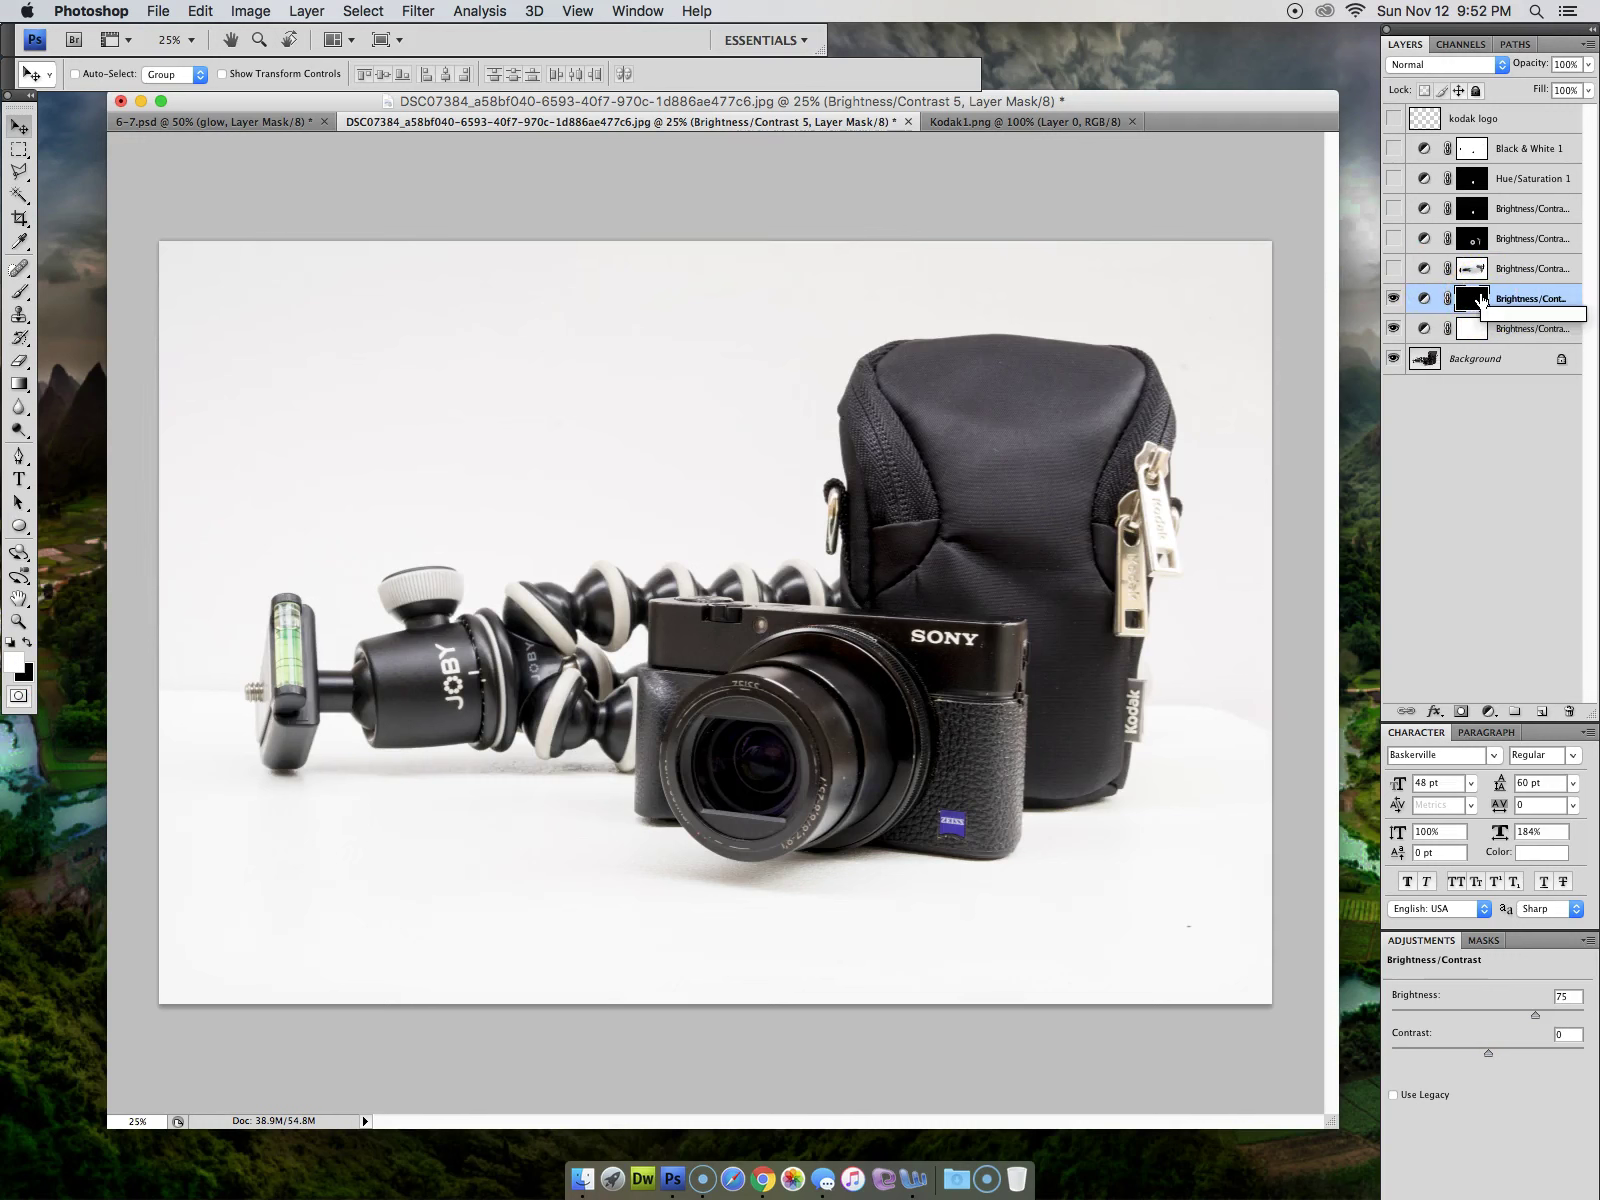
click(1477, 303)
mouse_move(1473, 308)
mouse_down()
mouse_move(1061, 593)
mouse_move(1460, 328)
mouse_up()
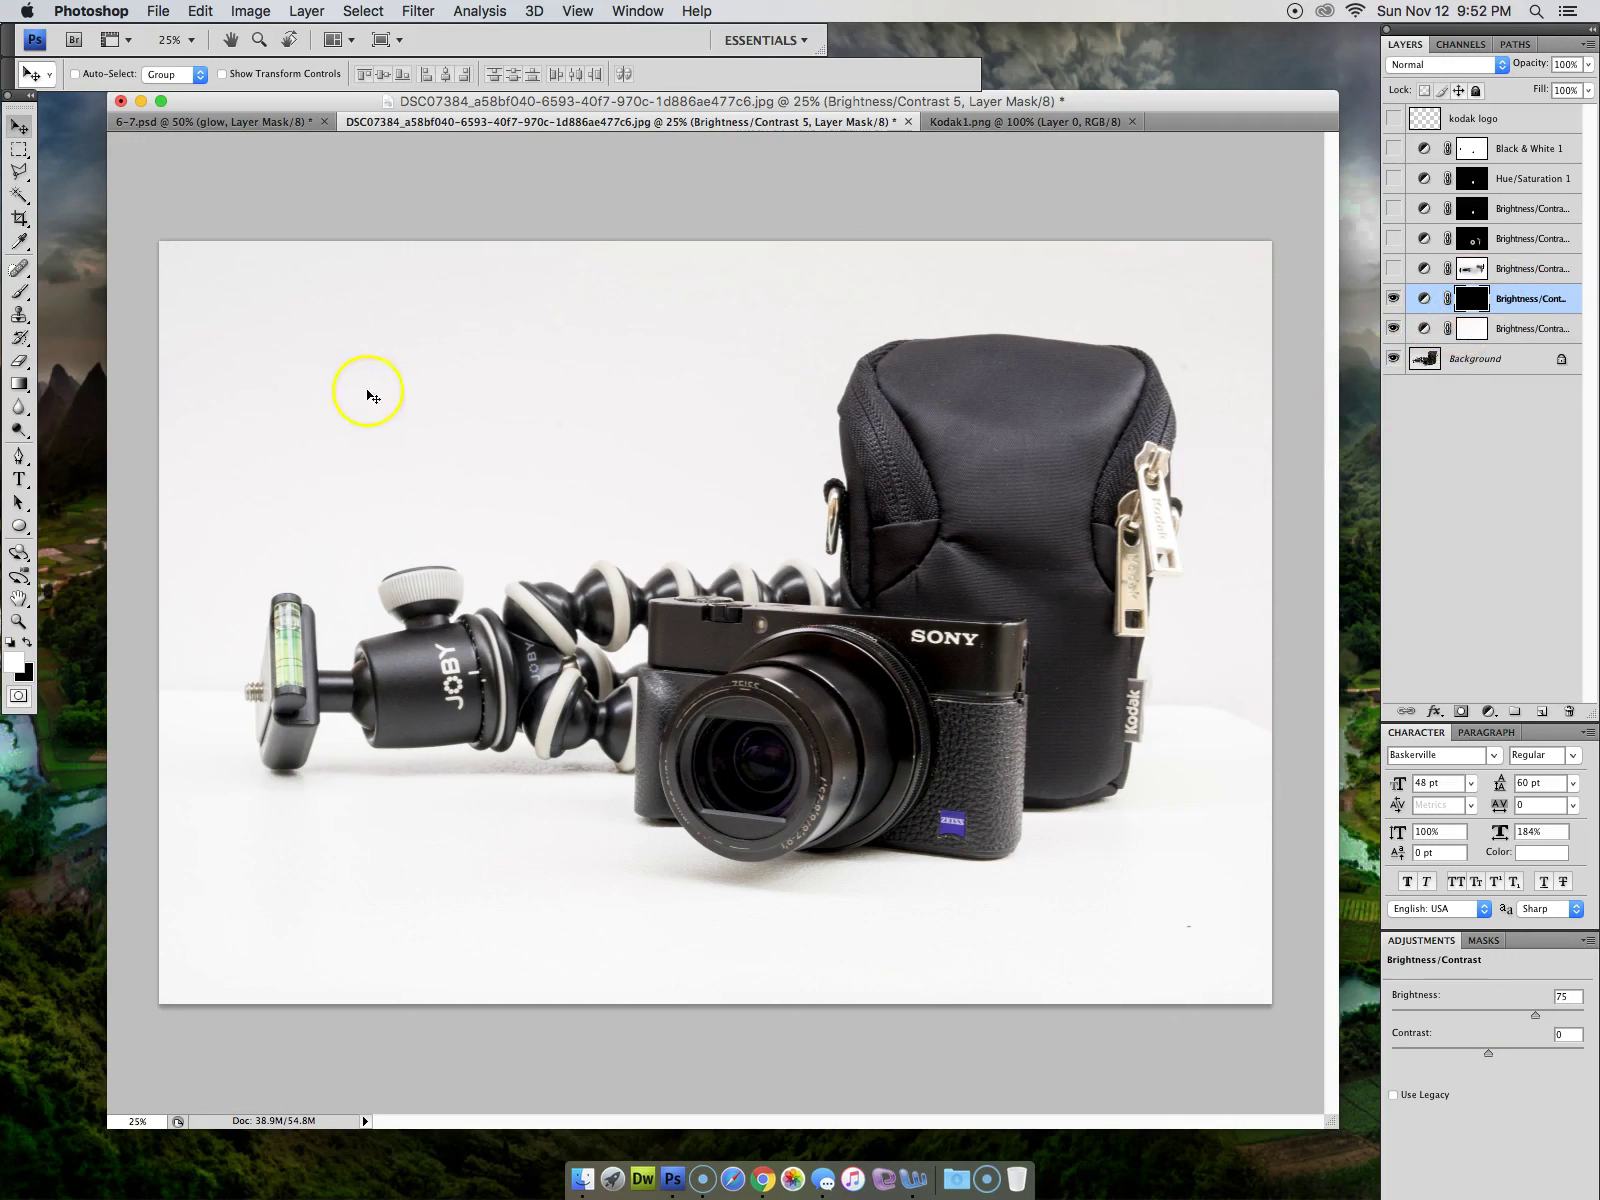
Paint white on the black mask with a soft 150 px brush over the lens ring and the camera's outer grip edge
click(20, 289)
drag(20, 289, 66, 287)
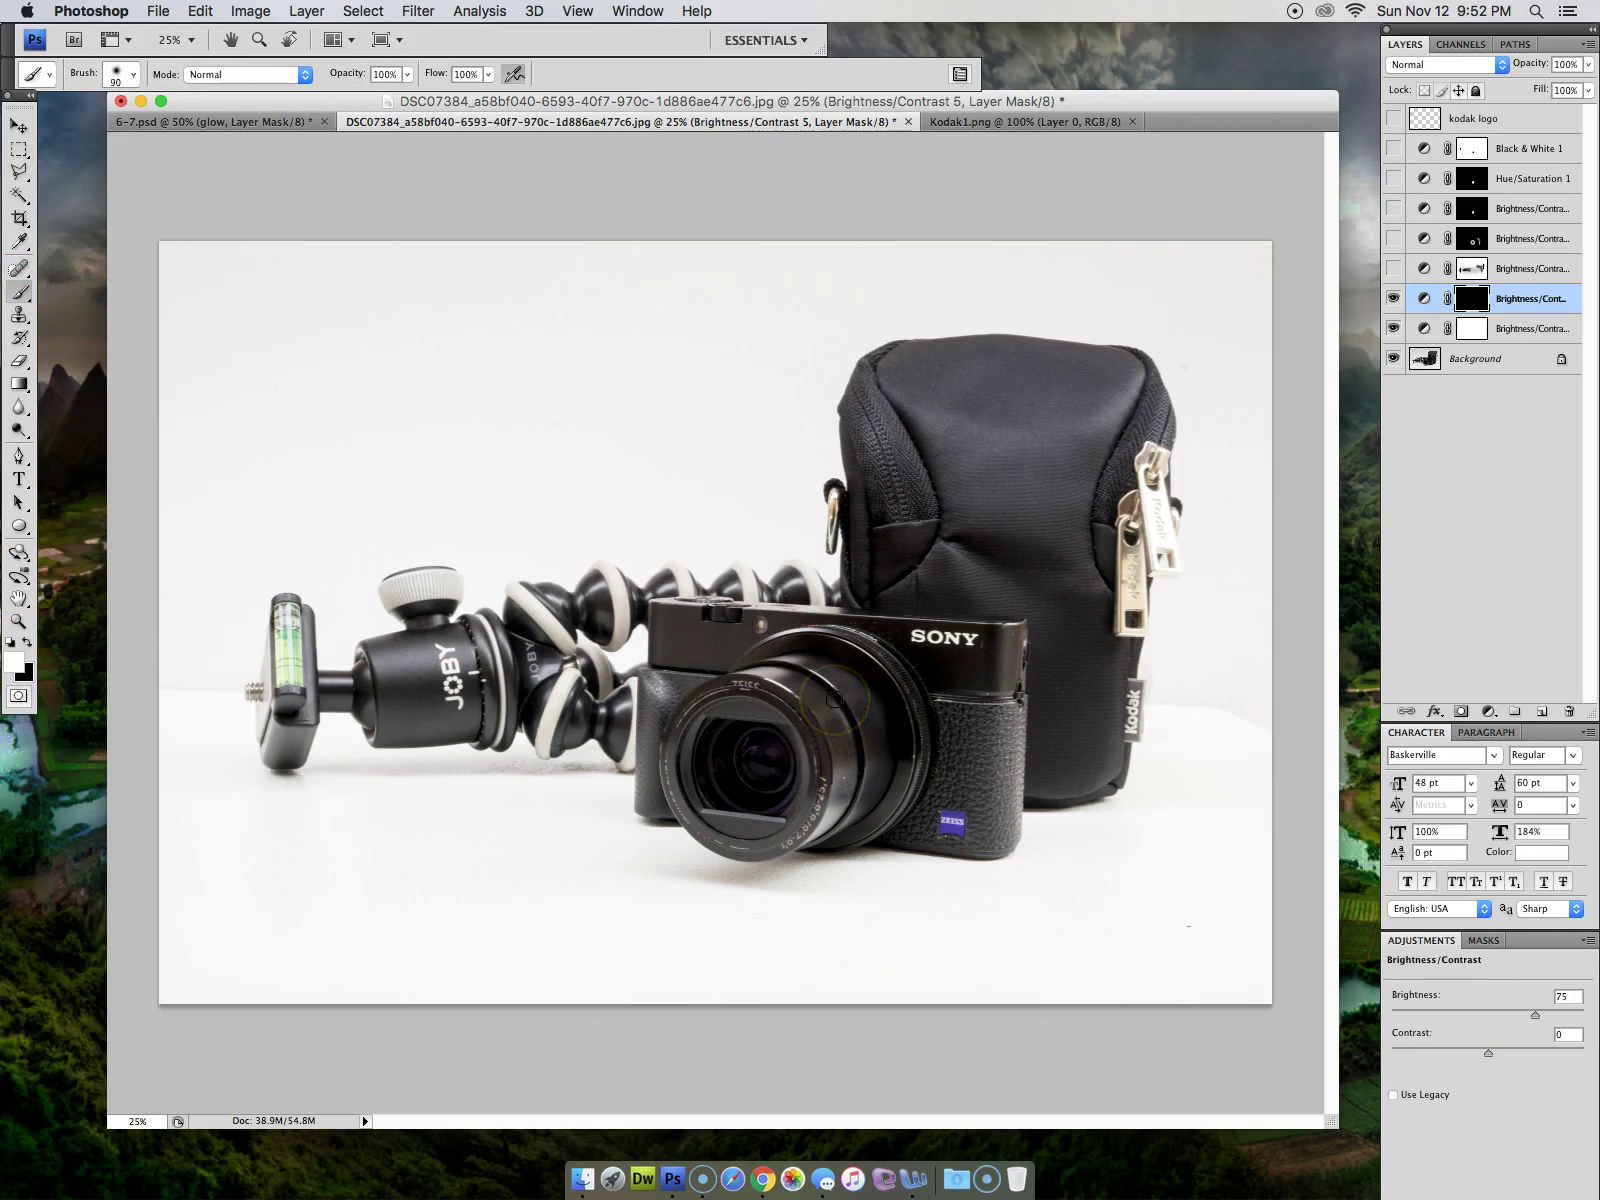
key(bracketright)
key(bracketright)
key(bracketright)
key(bracketright)
click(122, 74)
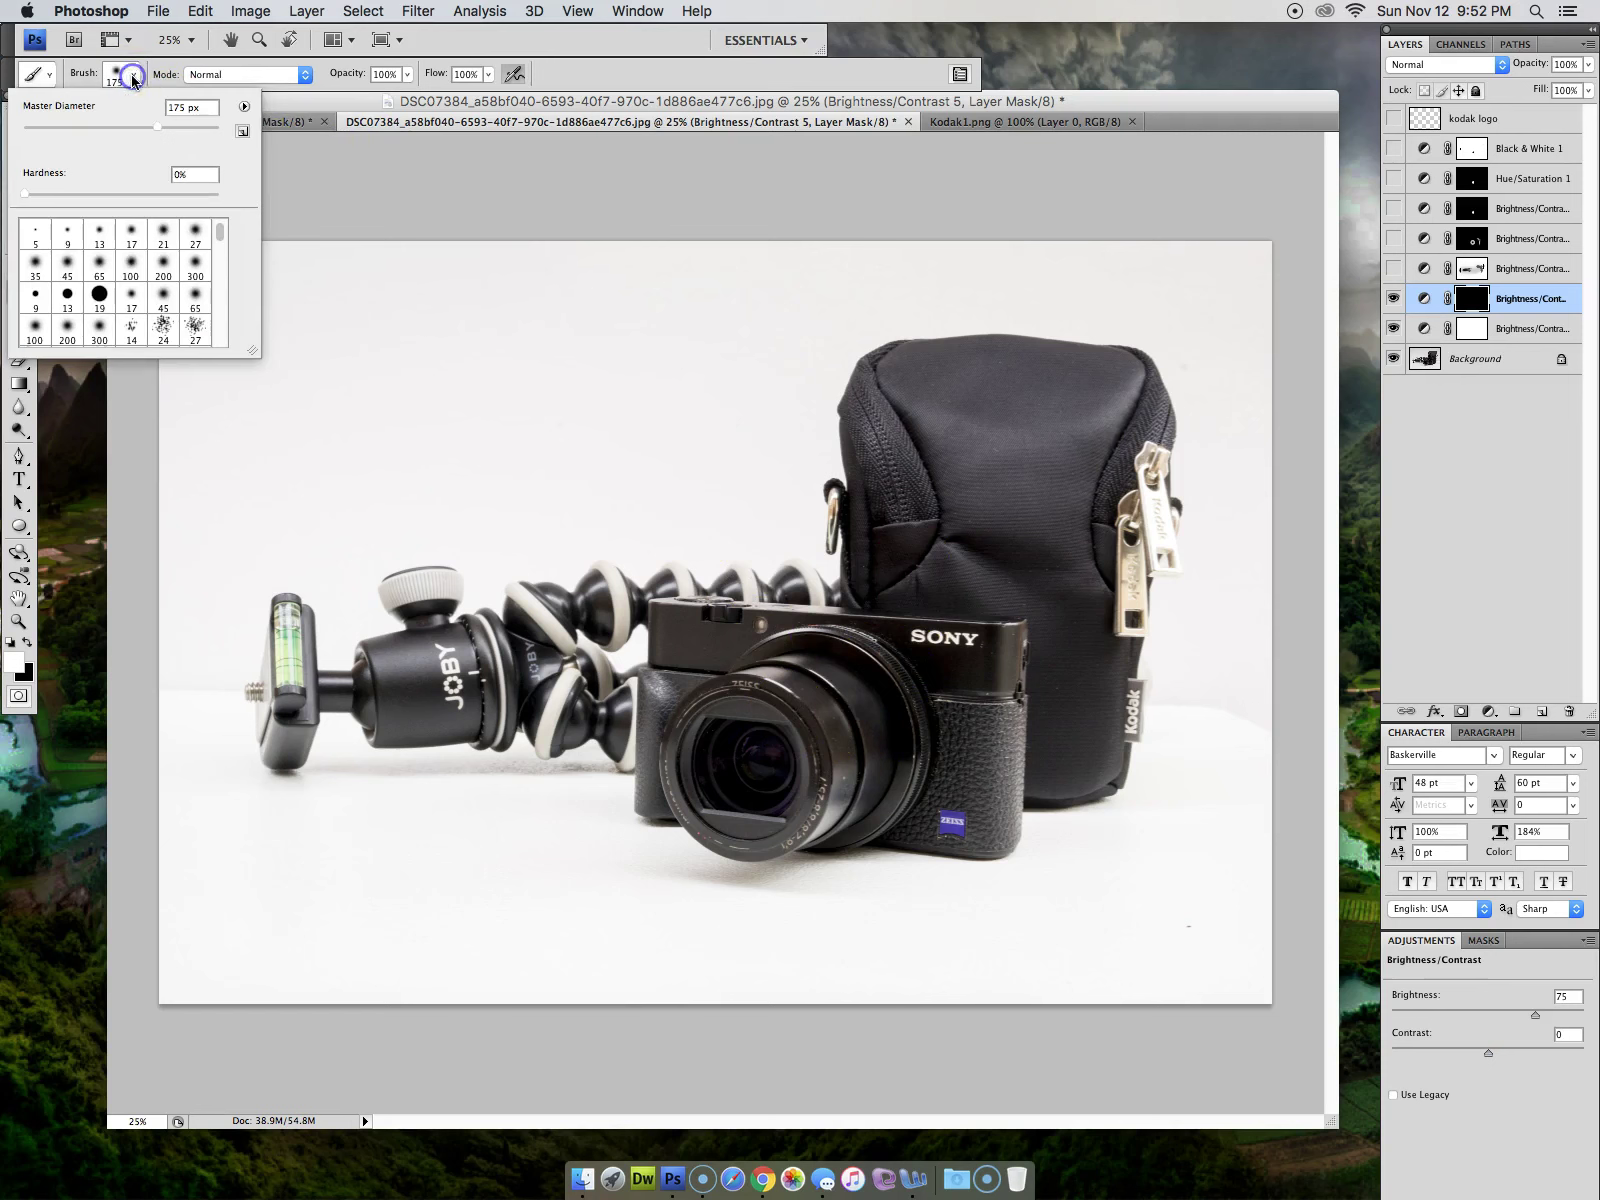
click(196, 265)
key(Return)
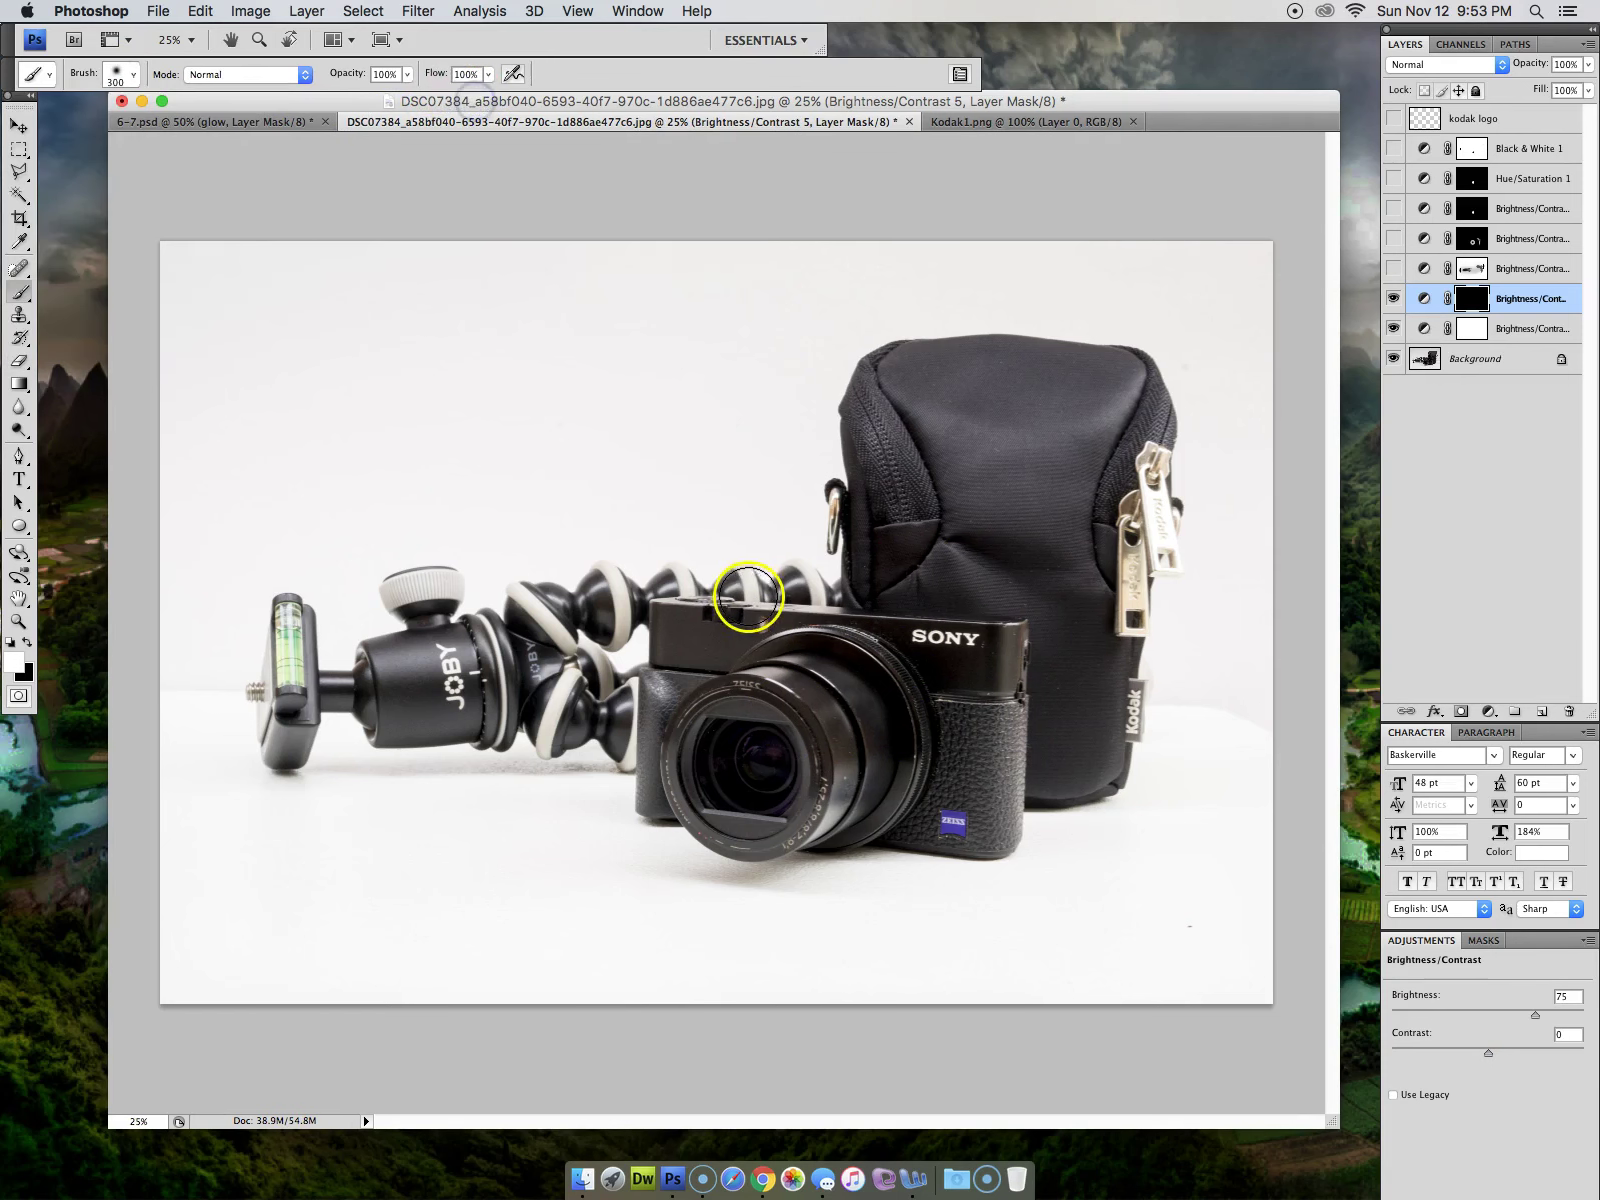
key(bracketleft)
key(bracketleft)
key(bracketleft)
key(bracketleft)
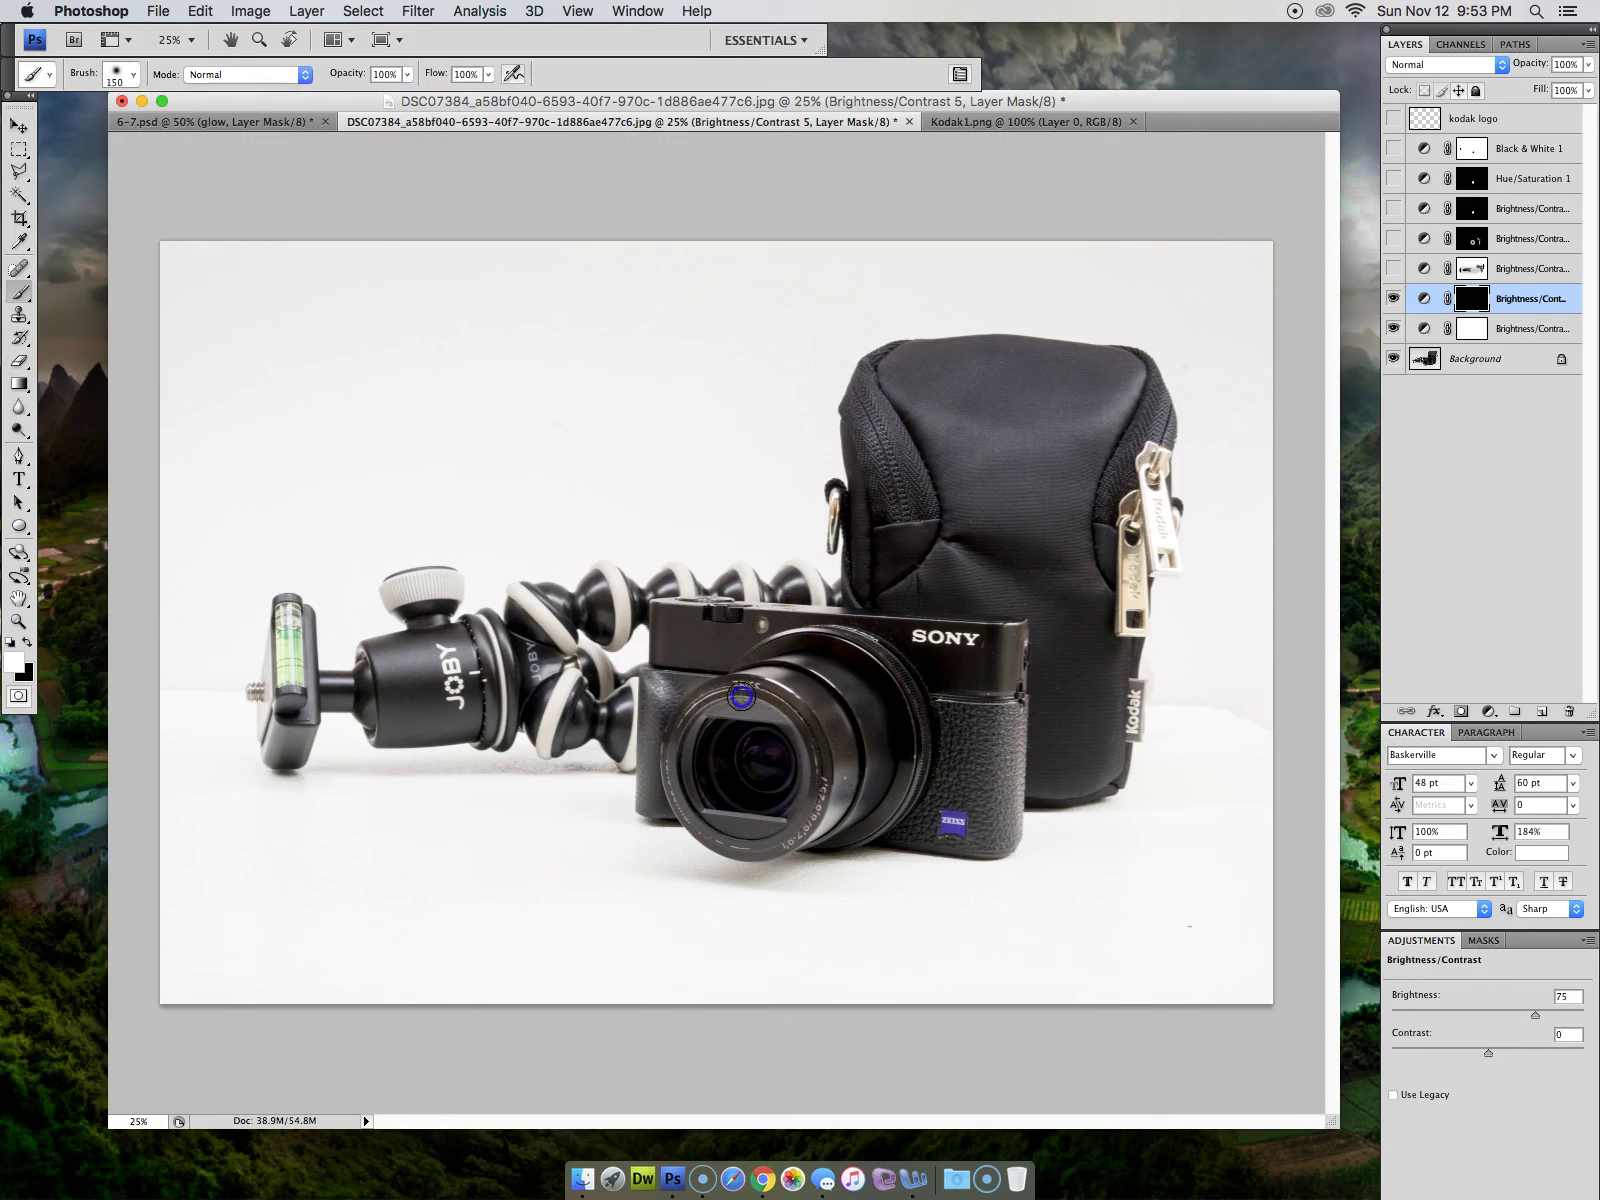
mouse_move(679, 750)
mouse_down()
mouse_move(786, 825)
mouse_move(809, 756)
mouse_move(787, 710)
mouse_move(815, 756)
mouse_move(792, 838)
mouse_move(726, 843)
mouse_move(687, 804)
mouse_move(668, 760)
mouse_move(702, 704)
mouse_move(1012, 652)
mouse_up()
drag(1020, 768, 1015, 846)
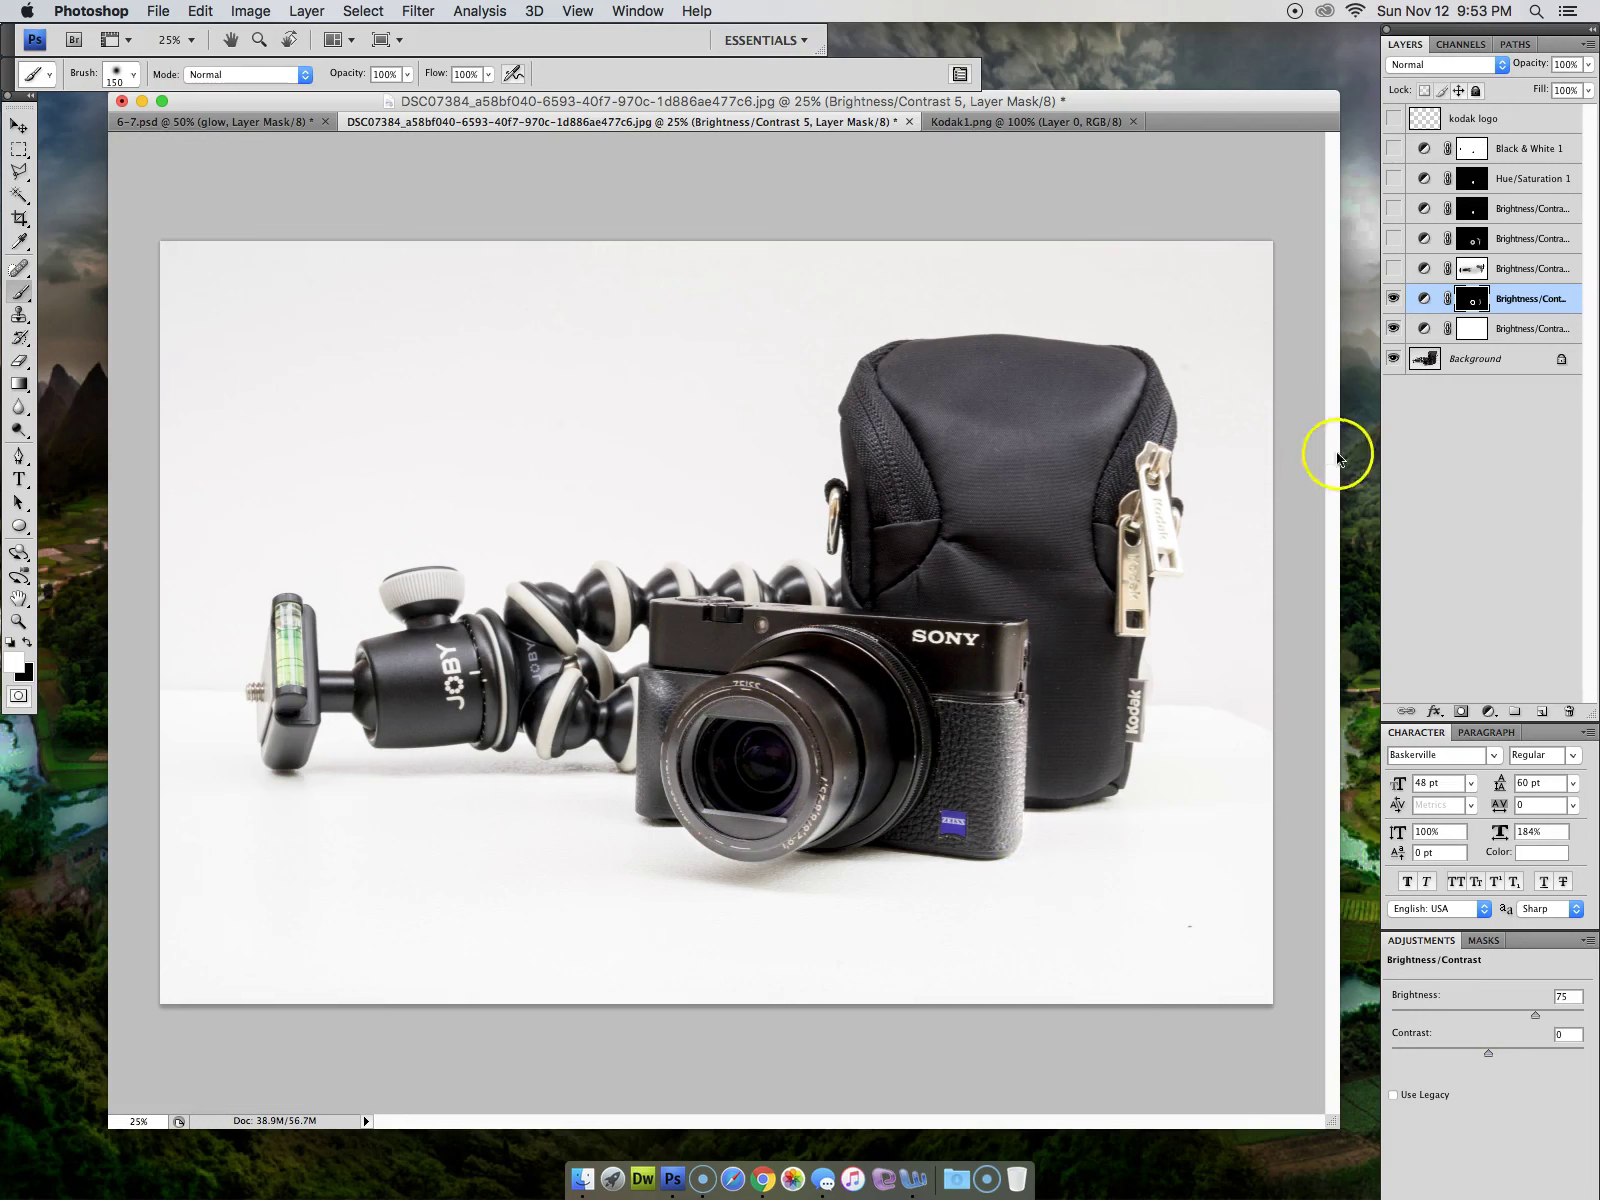
Lower the masked adjustment's brightness to 60 and compare the camera with and without it
drag(1537, 1017, 1523, 1017)
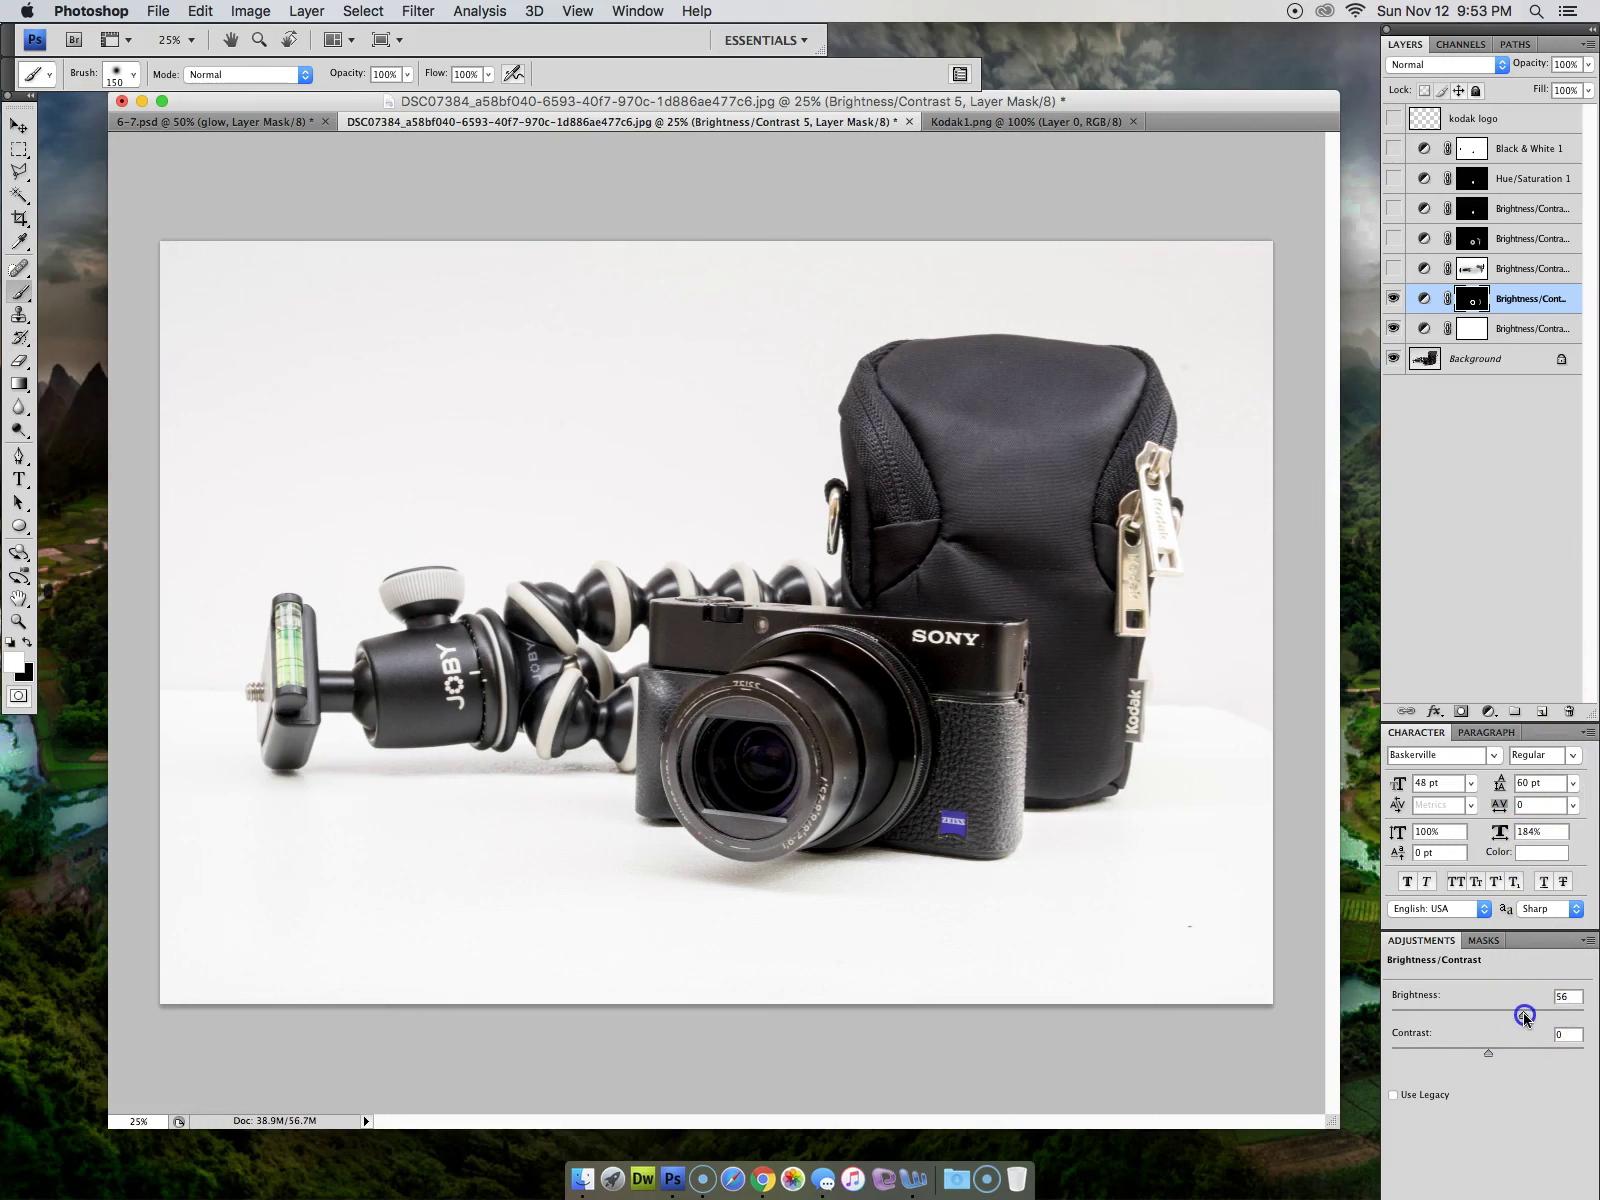
click(1393, 298)
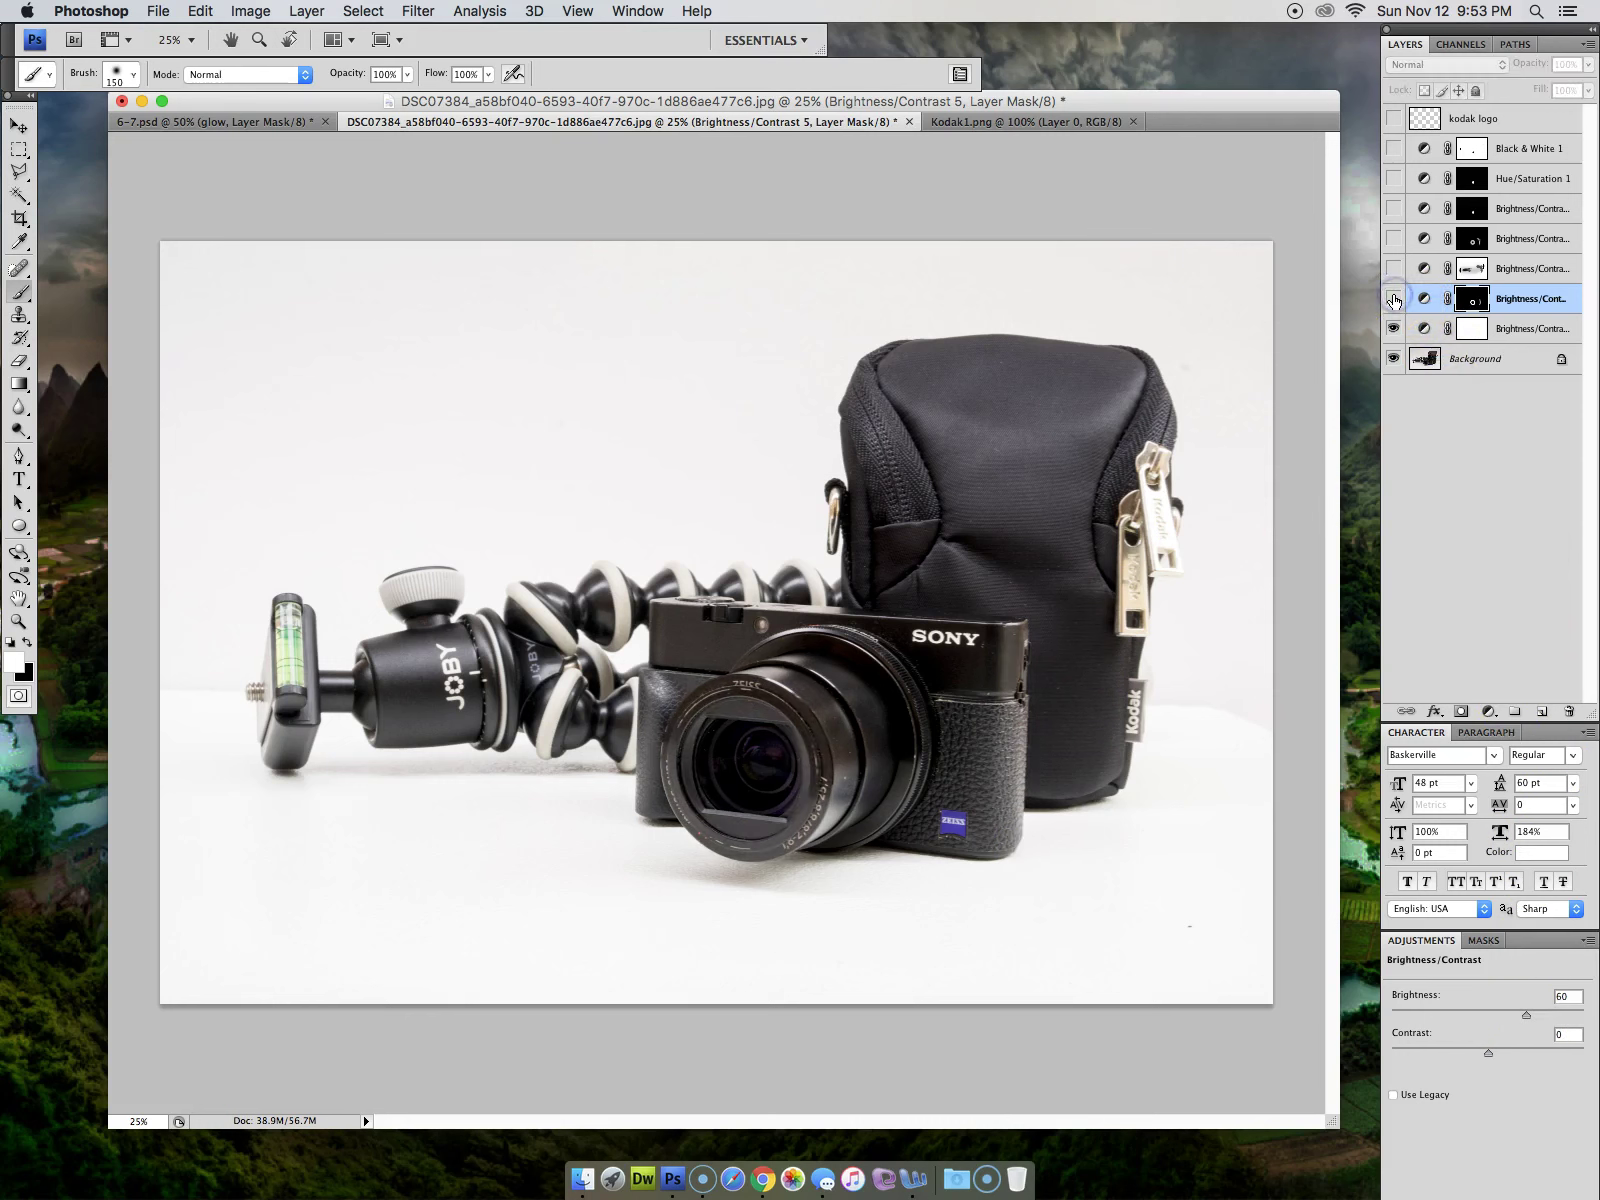
click(1393, 298)
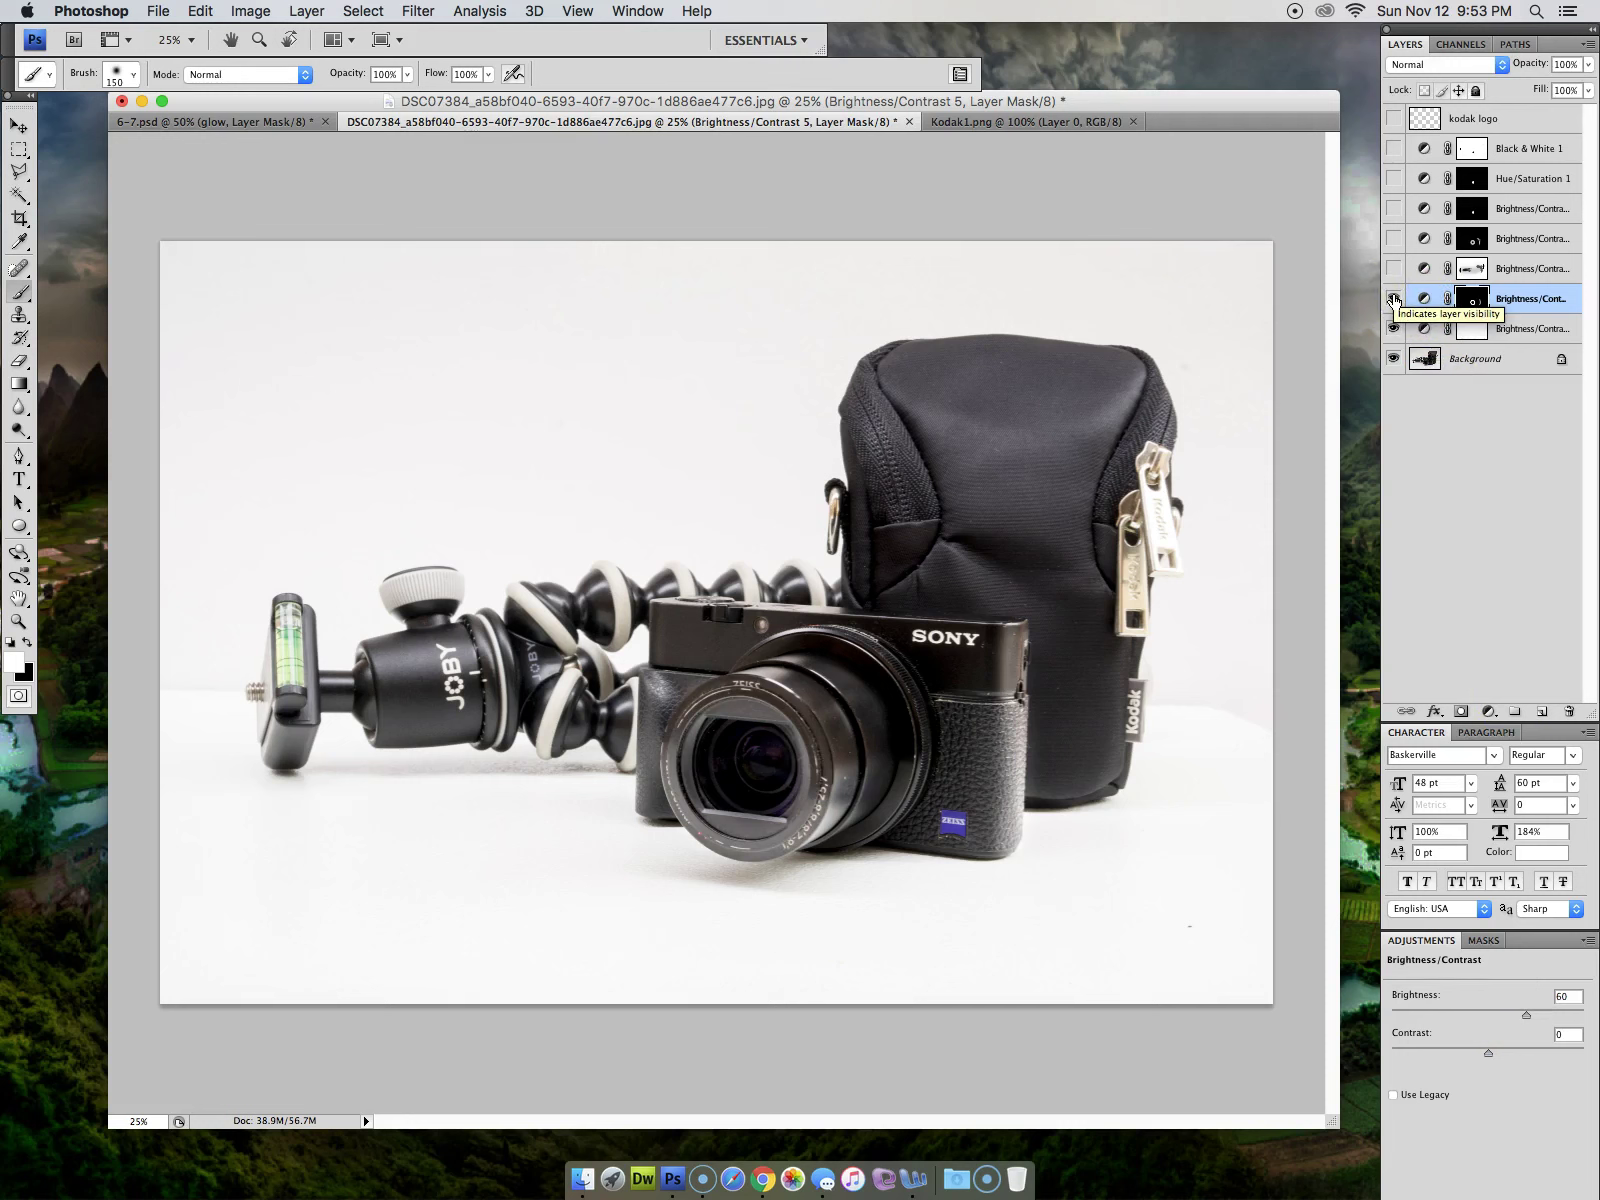
click(1393, 298)
click(1393, 298)
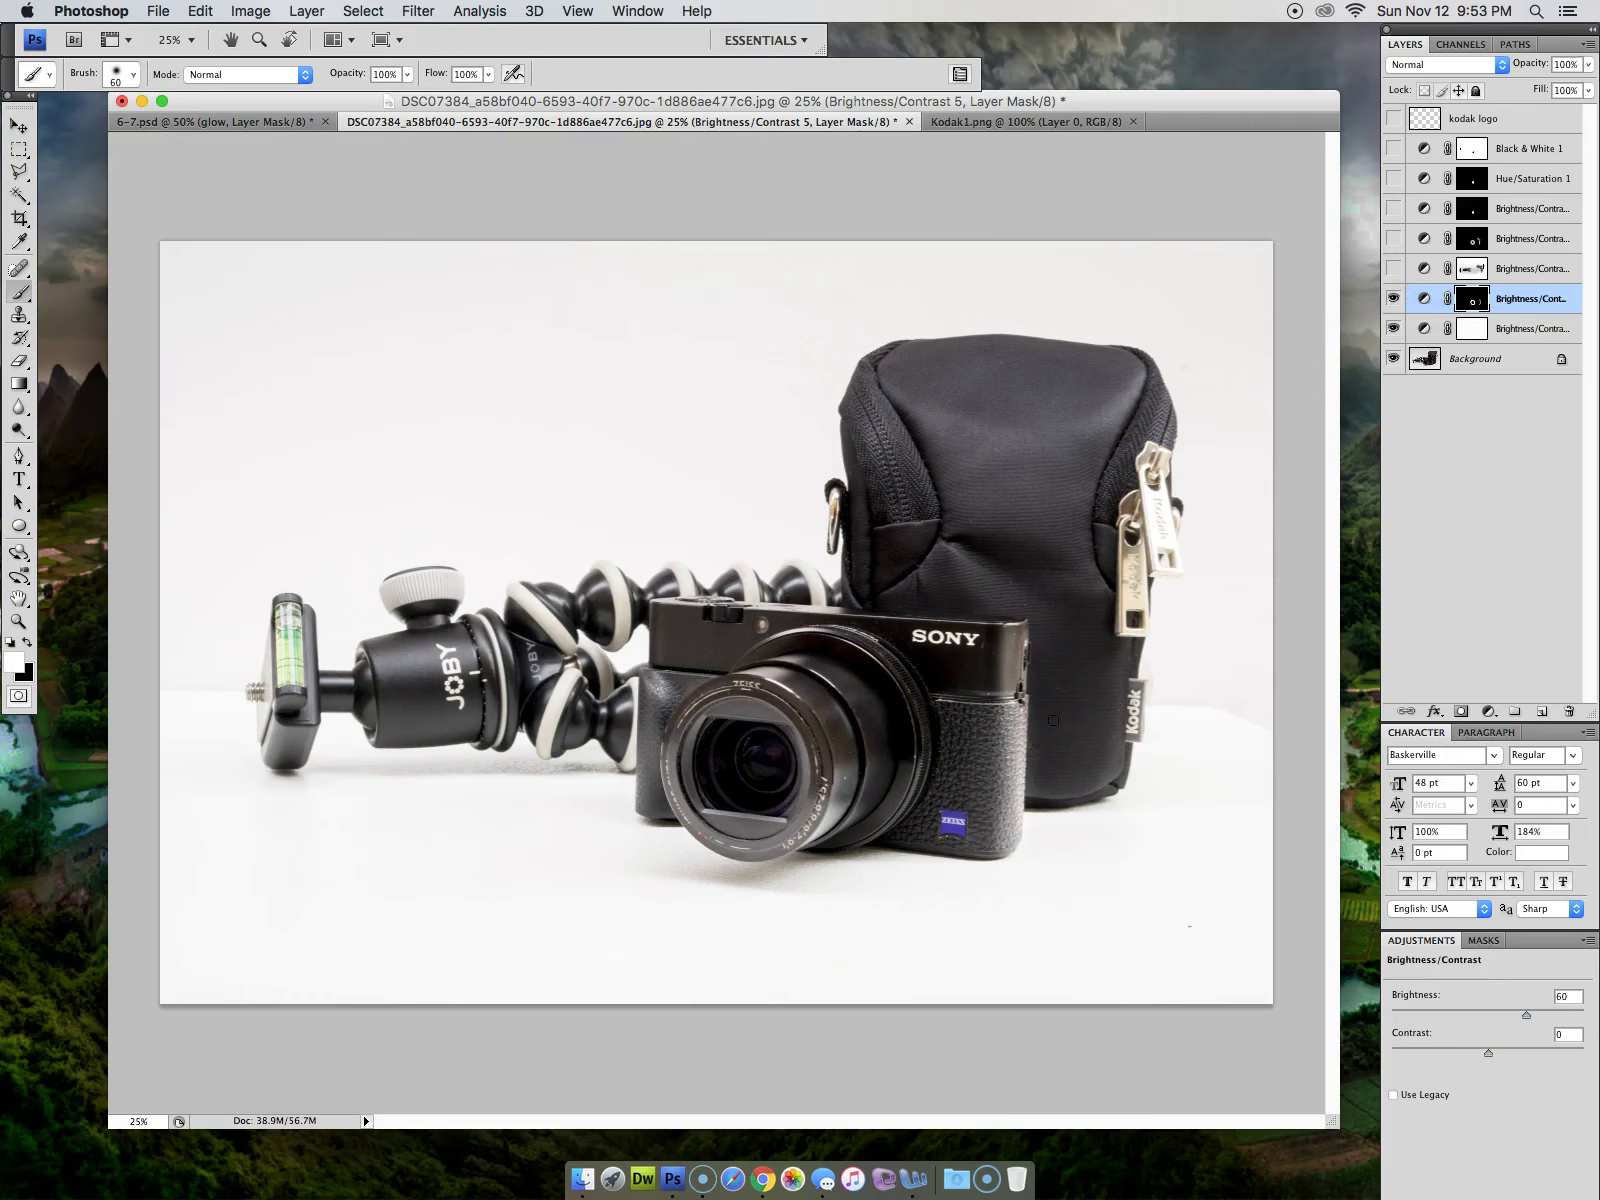
Paint black on the adjustment's mask over the bag beside the camera's outer grip edge to remove the brightening there
key(super+equal)
key(super+space)
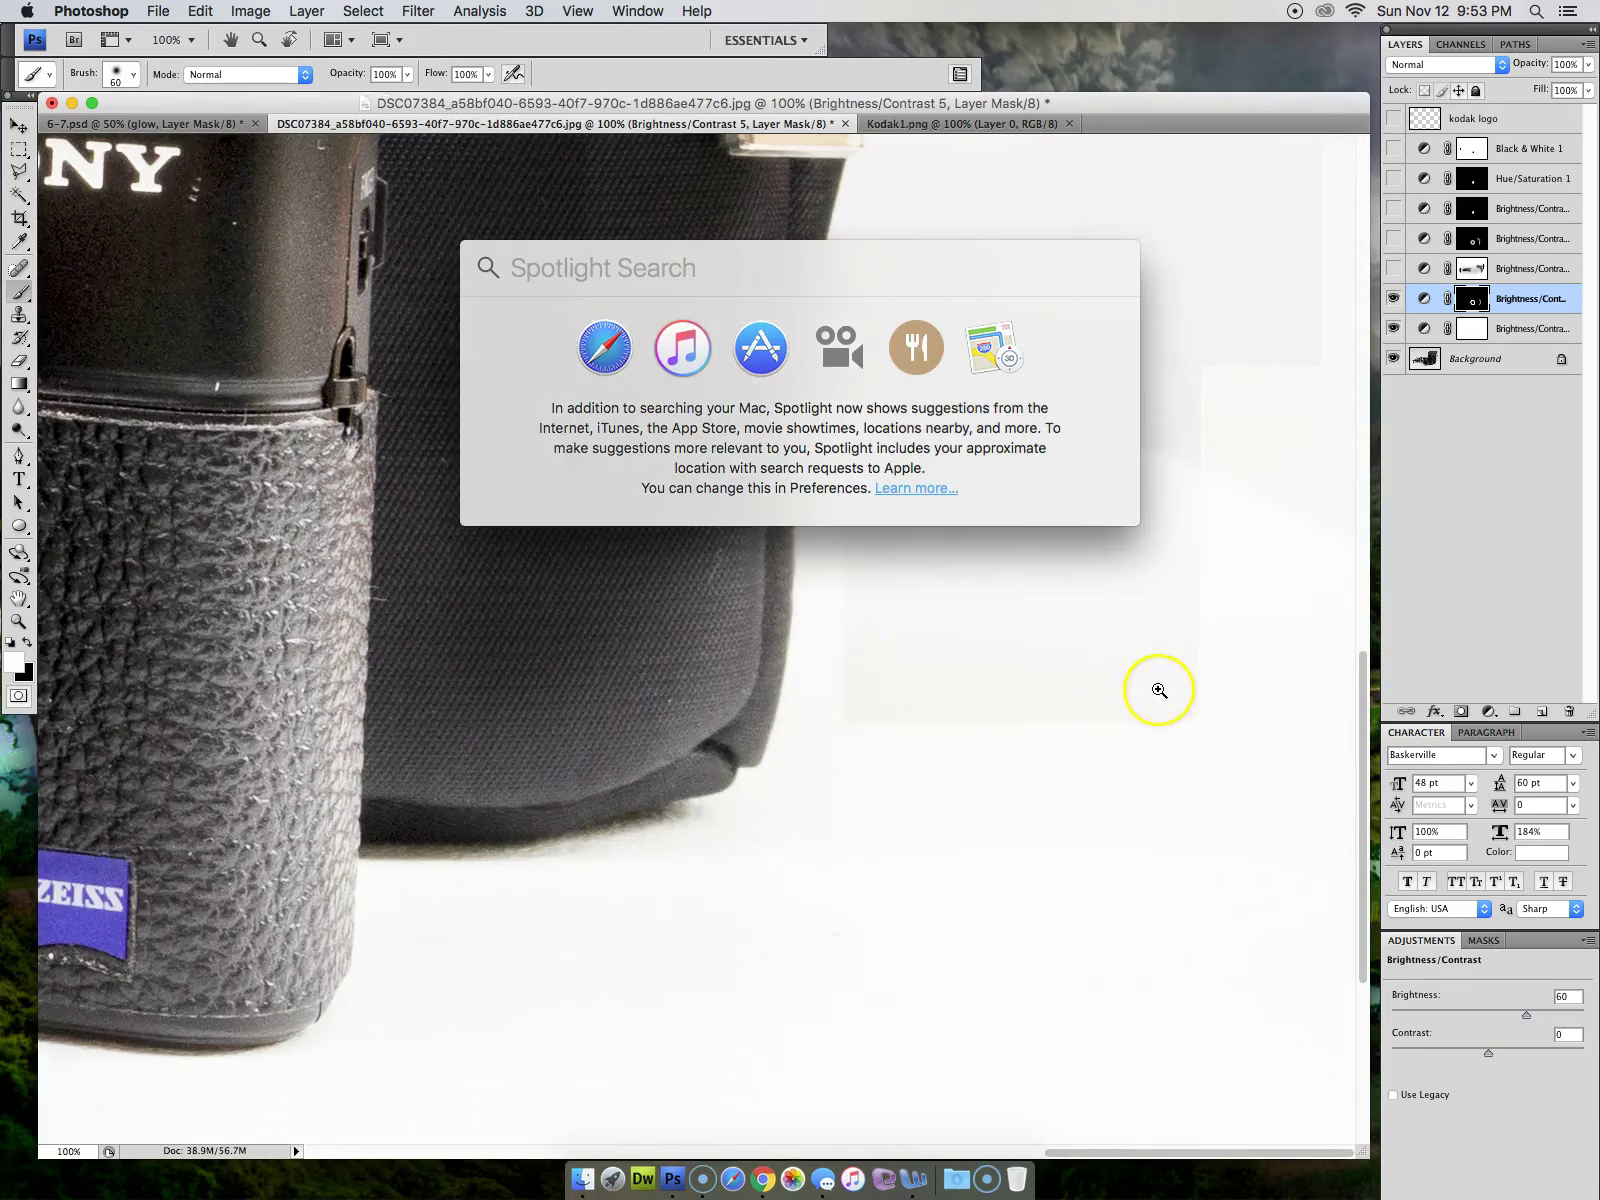
key(Escape)
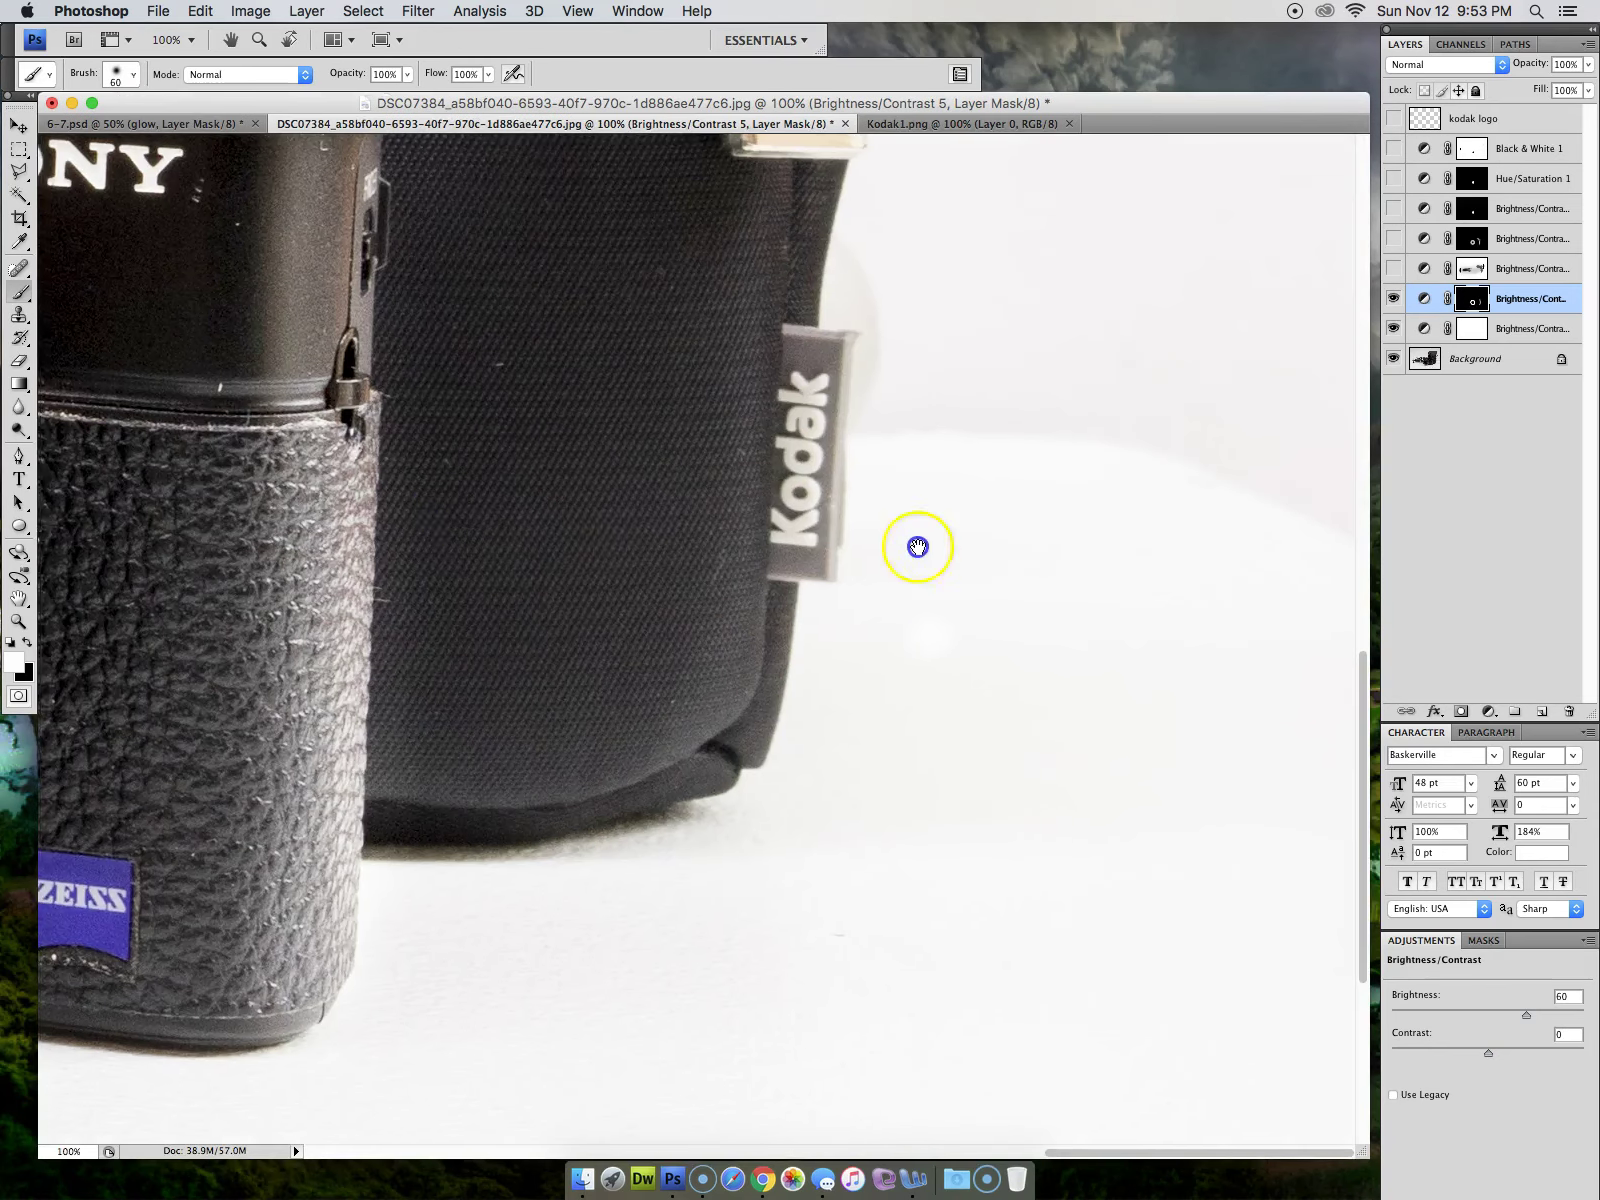
scroll(920, 546, left, 10)
drag(910, 458, 911, 567)
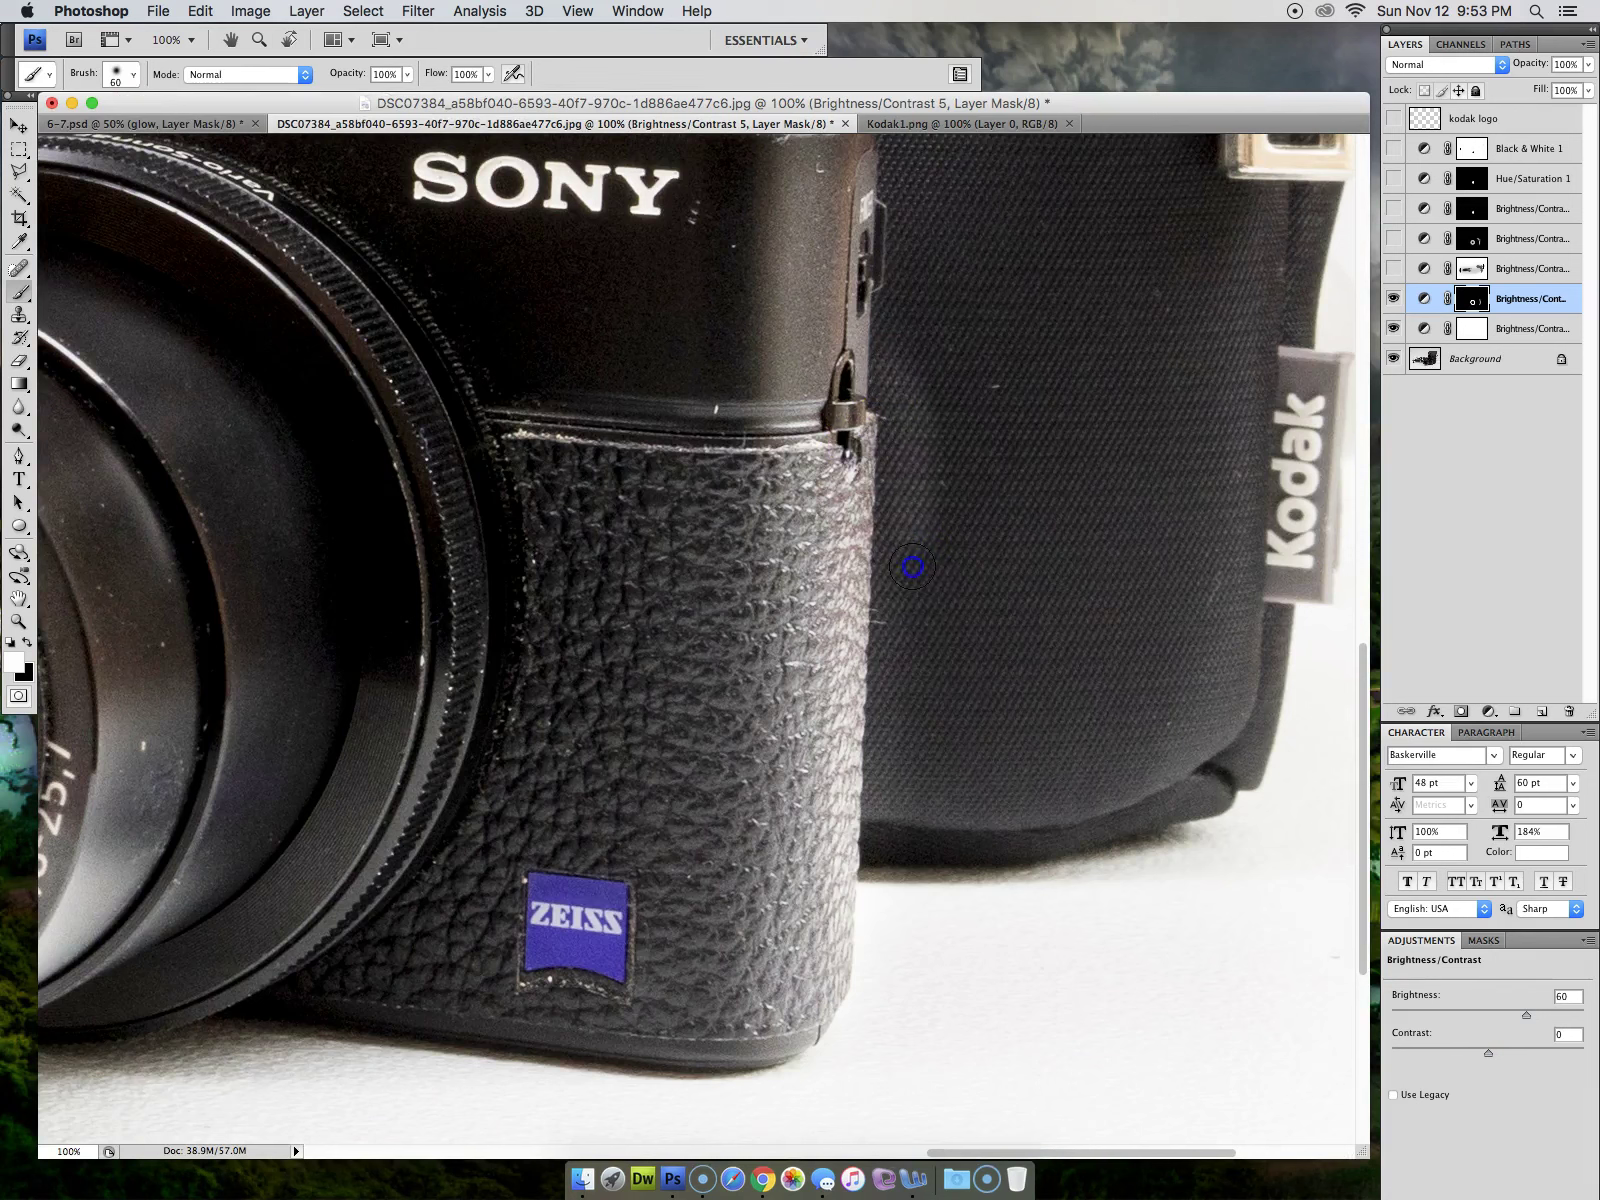
key(super+z)
key(x)
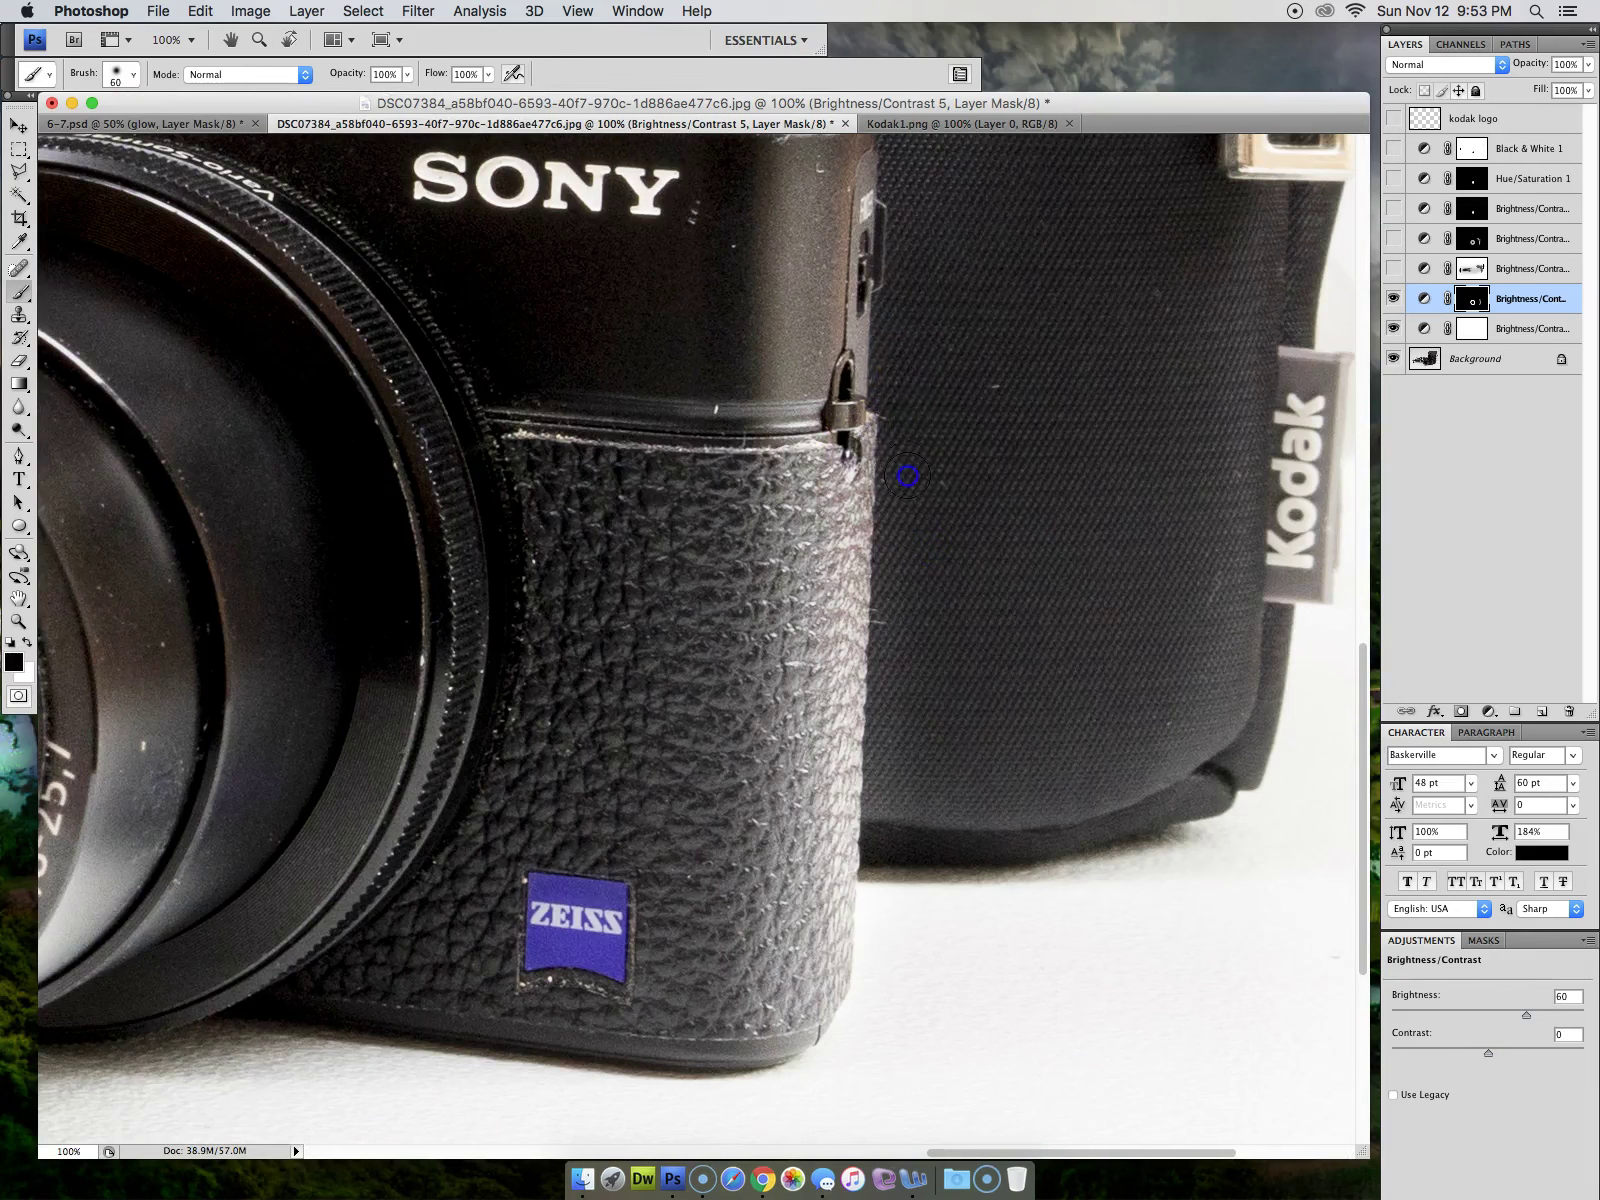
mouse_move(907, 622)
mouse_down()
mouse_move(882, 1010)
mouse_move(905, 933)
mouse_move(896, 698)
mouse_move(899, 828)
mouse_up()
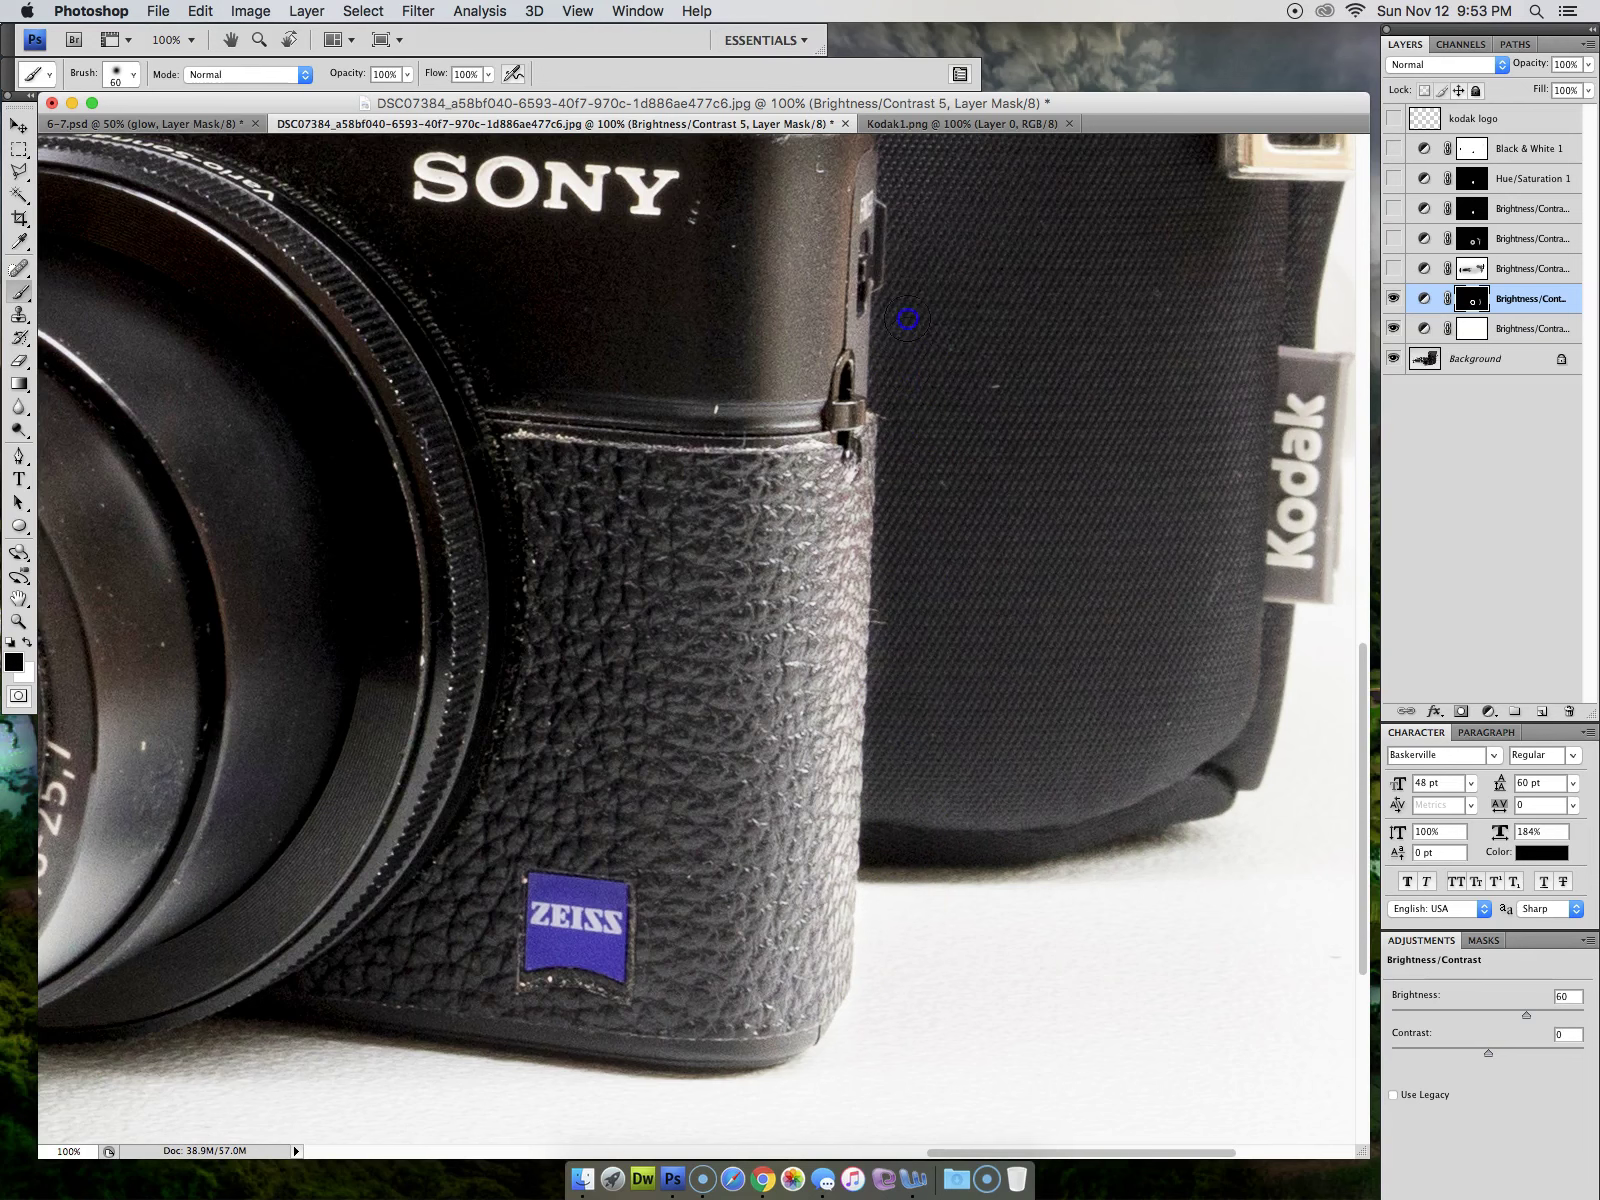
Clean up the mask with black around the lens barrel's underside, the lens ring's outer edge and the camera's other grip
scroll(1000, 610, left, 10)
mouse_move(654, 341)
mouse_down()
mouse_move(615, 319)
mouse_move(552, 320)
mouse_move(588, 316)
mouse_move(575, 285)
mouse_up()
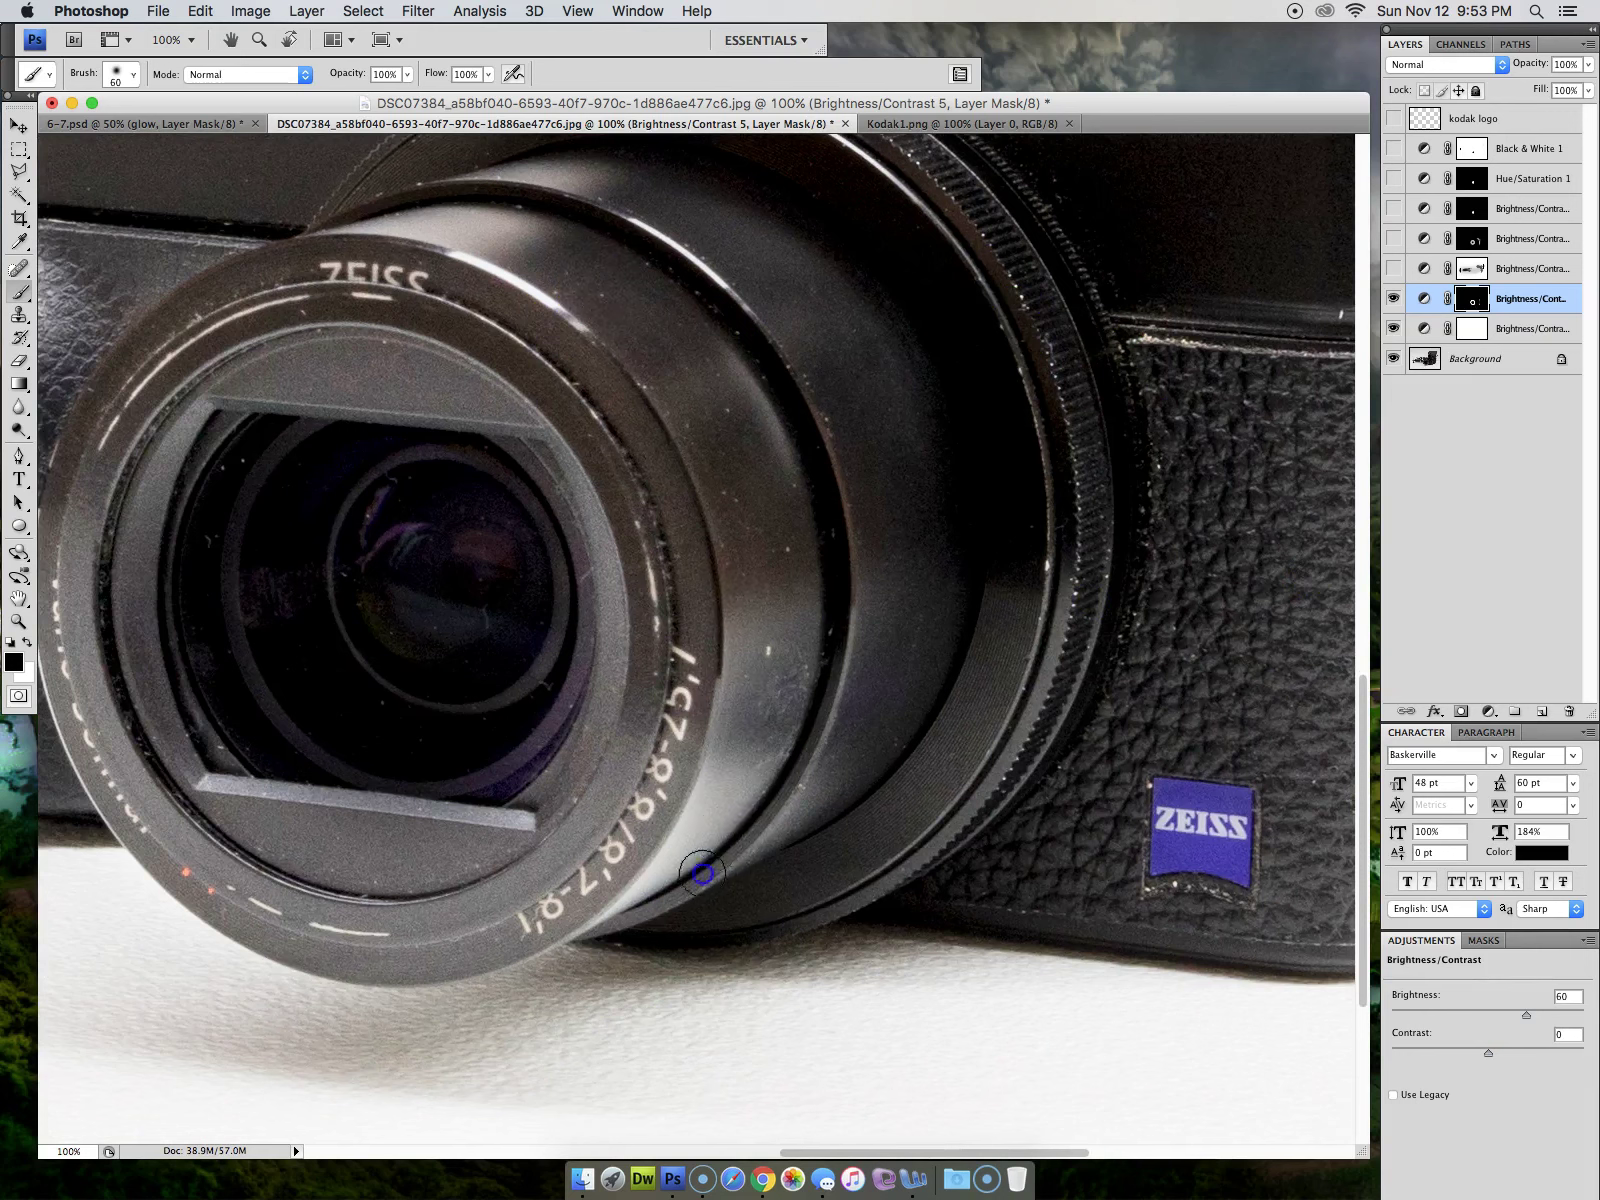
drag(669, 880, 700, 829)
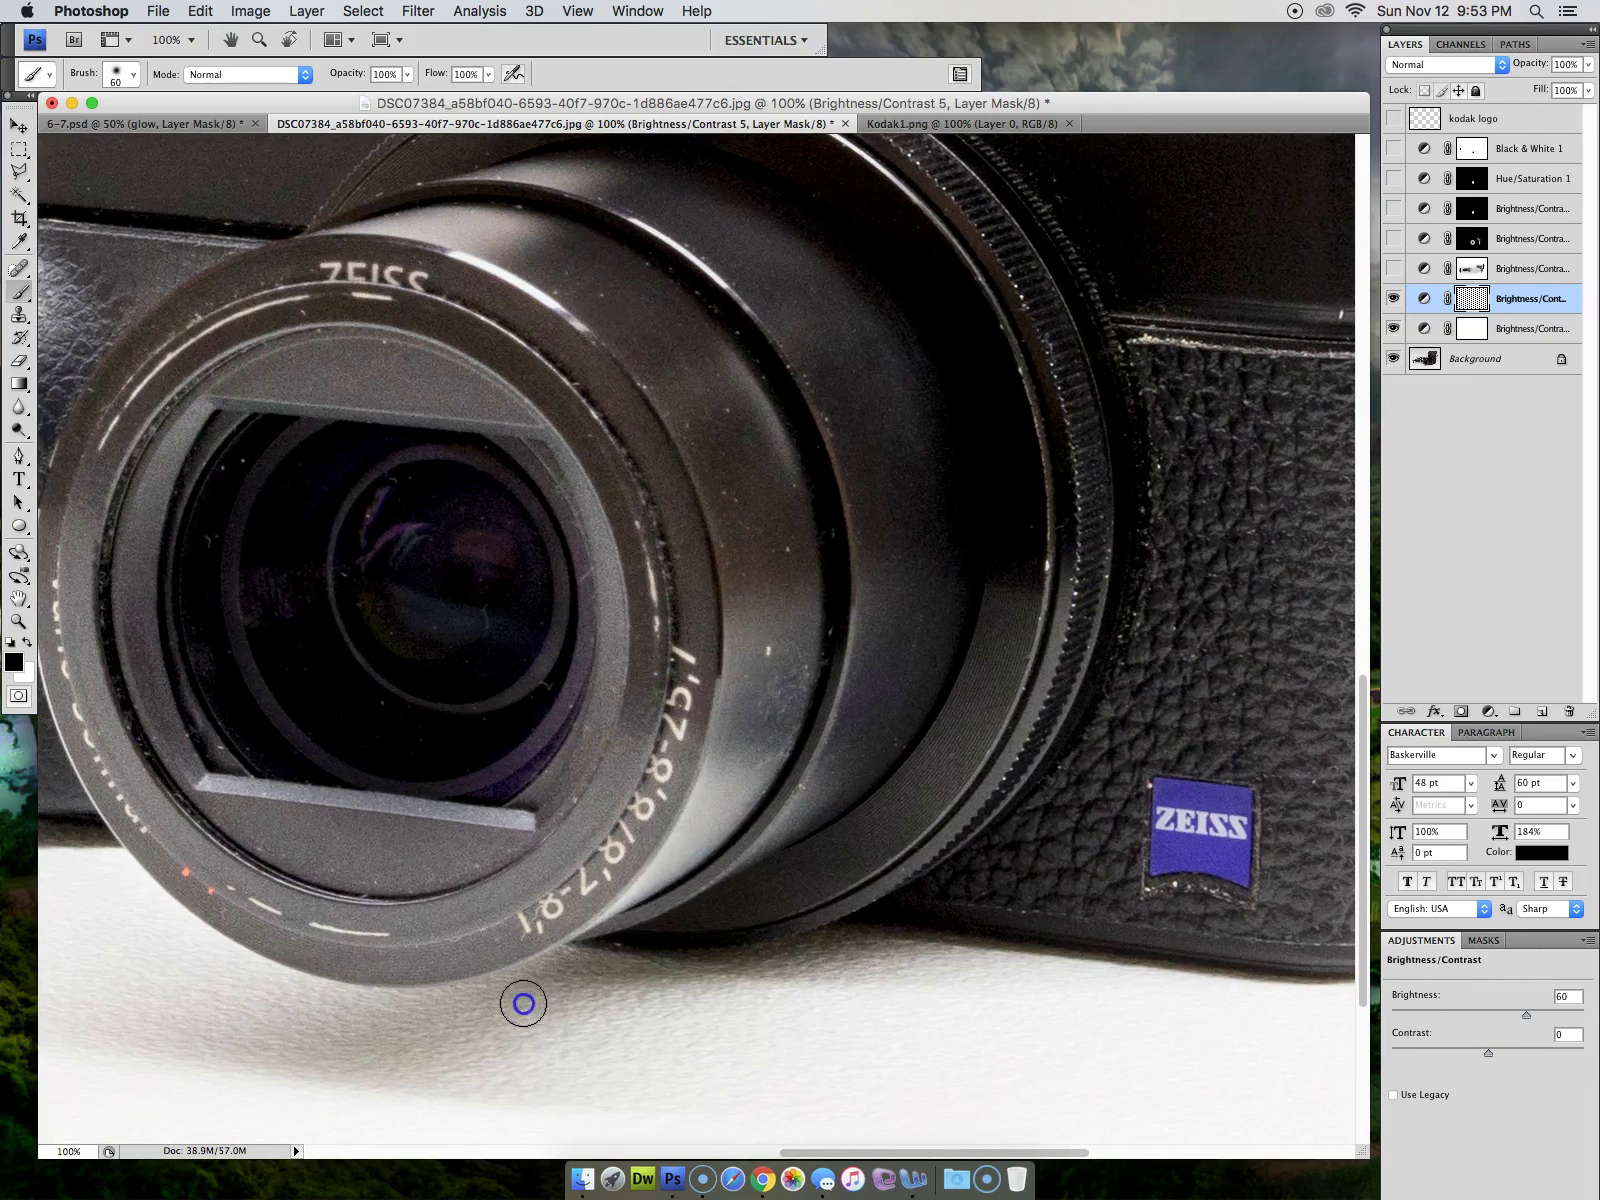
click(222, 881)
mouse_move(222, 881)
mouse_down()
mouse_move(186, 846)
mouse_move(628, 807)
mouse_move(680, 830)
mouse_up()
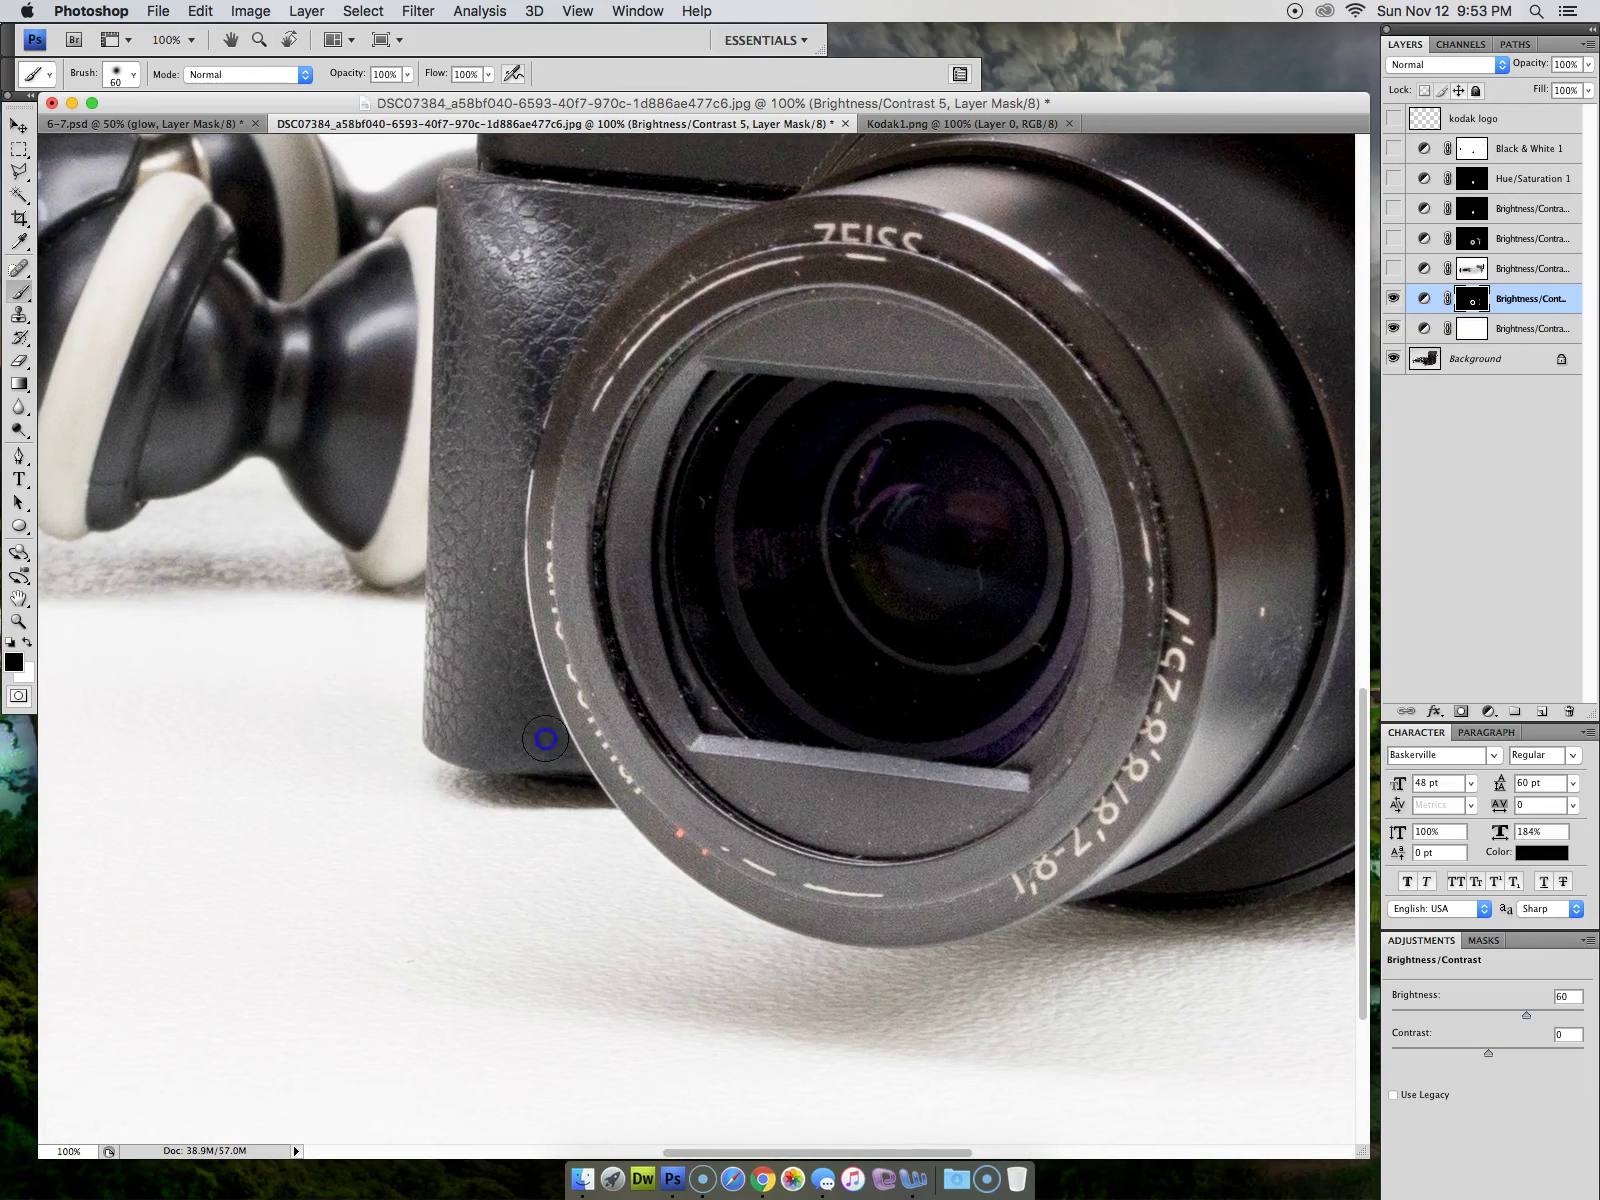
mouse_move(515, 600)
mouse_down()
mouse_move(518, 671)
mouse_move(464, 964)
mouse_move(490, 690)
mouse_move(446, 907)
mouse_move(421, 904)
mouse_up()
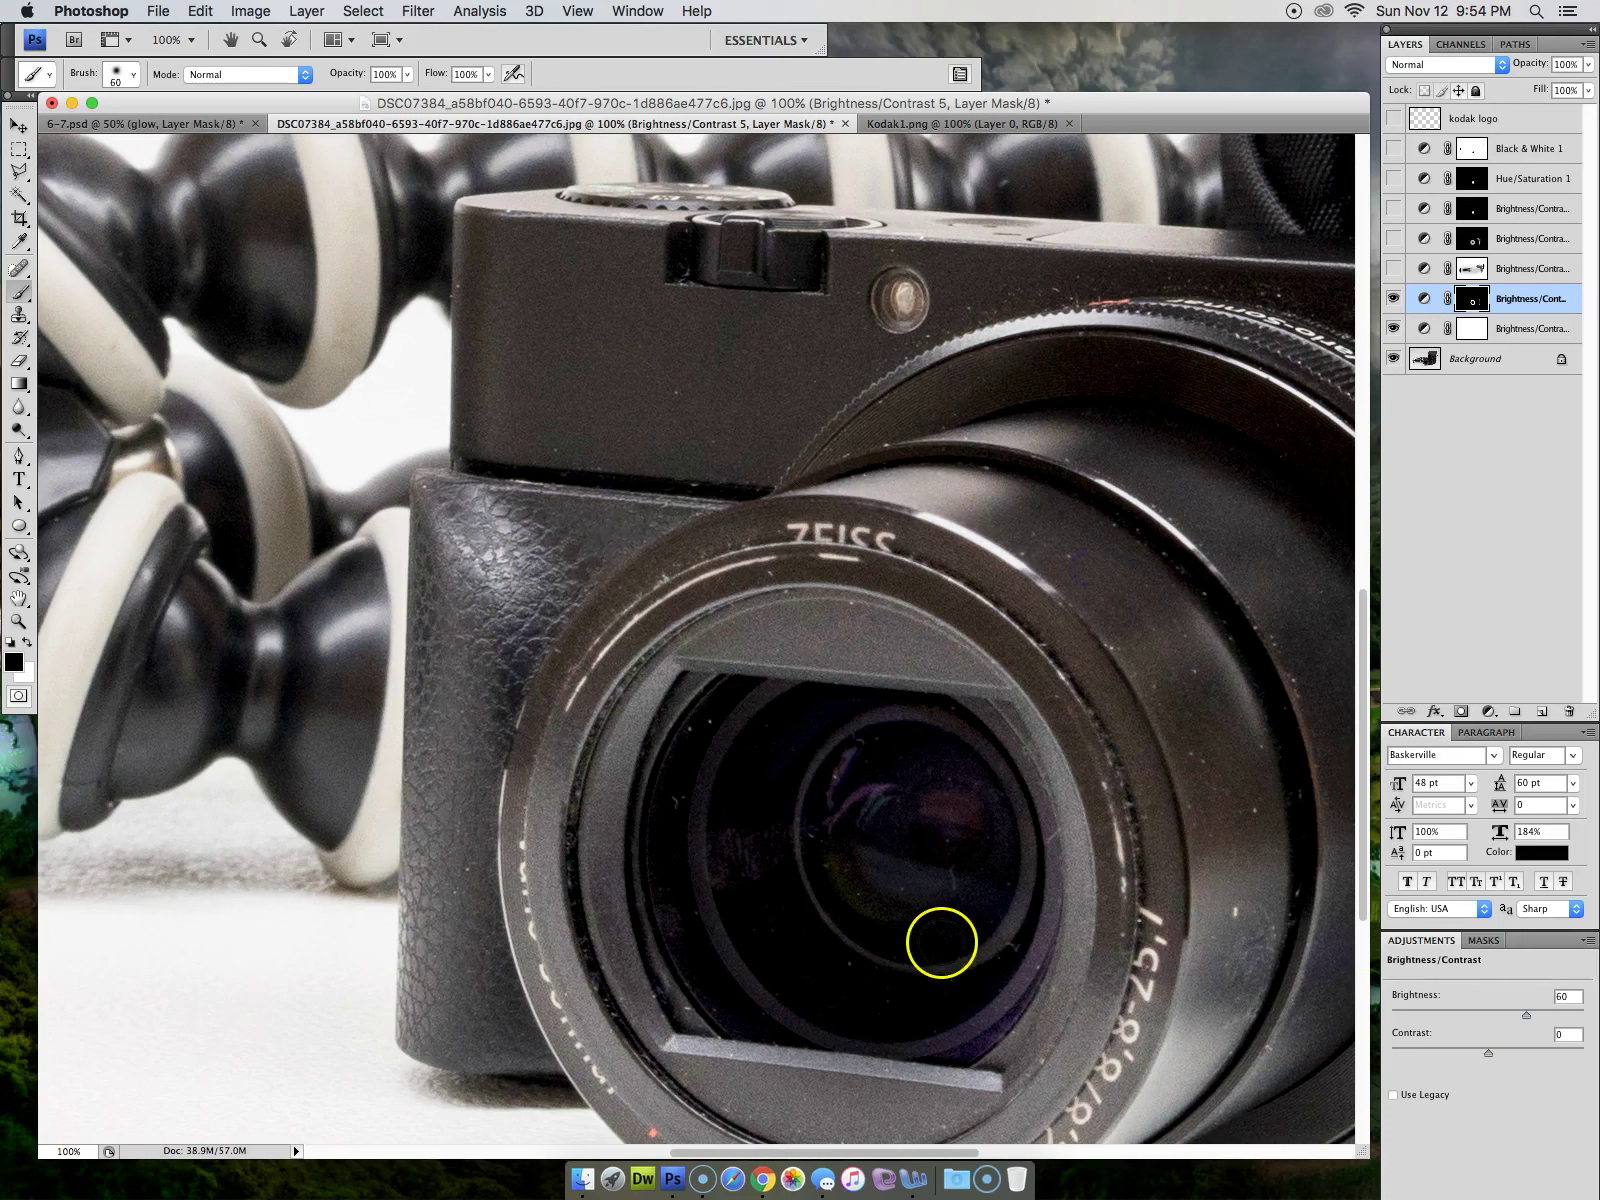
Show the whole photo at 25% and compare it with the masked brightness adjustment hidden and shown
alt+click(862, 977)
alt+click(862, 977)
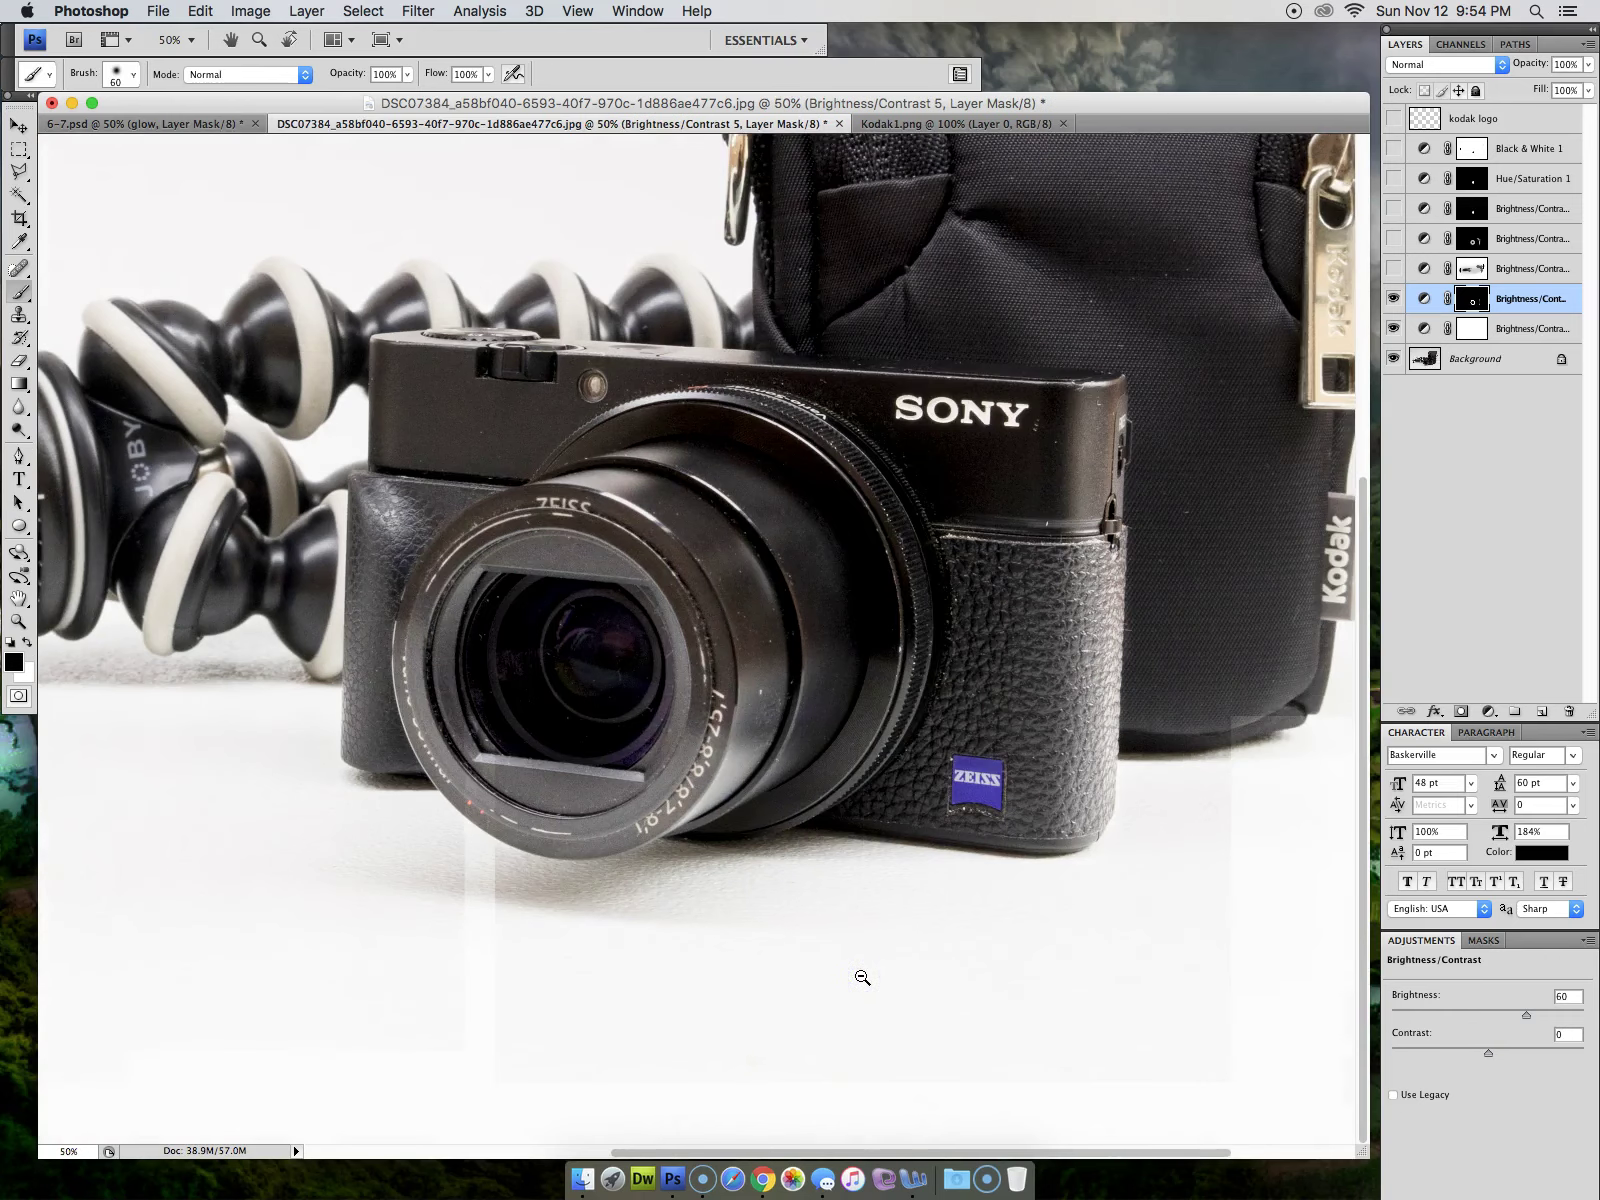
alt+click(862, 977)
alt+click(862, 977)
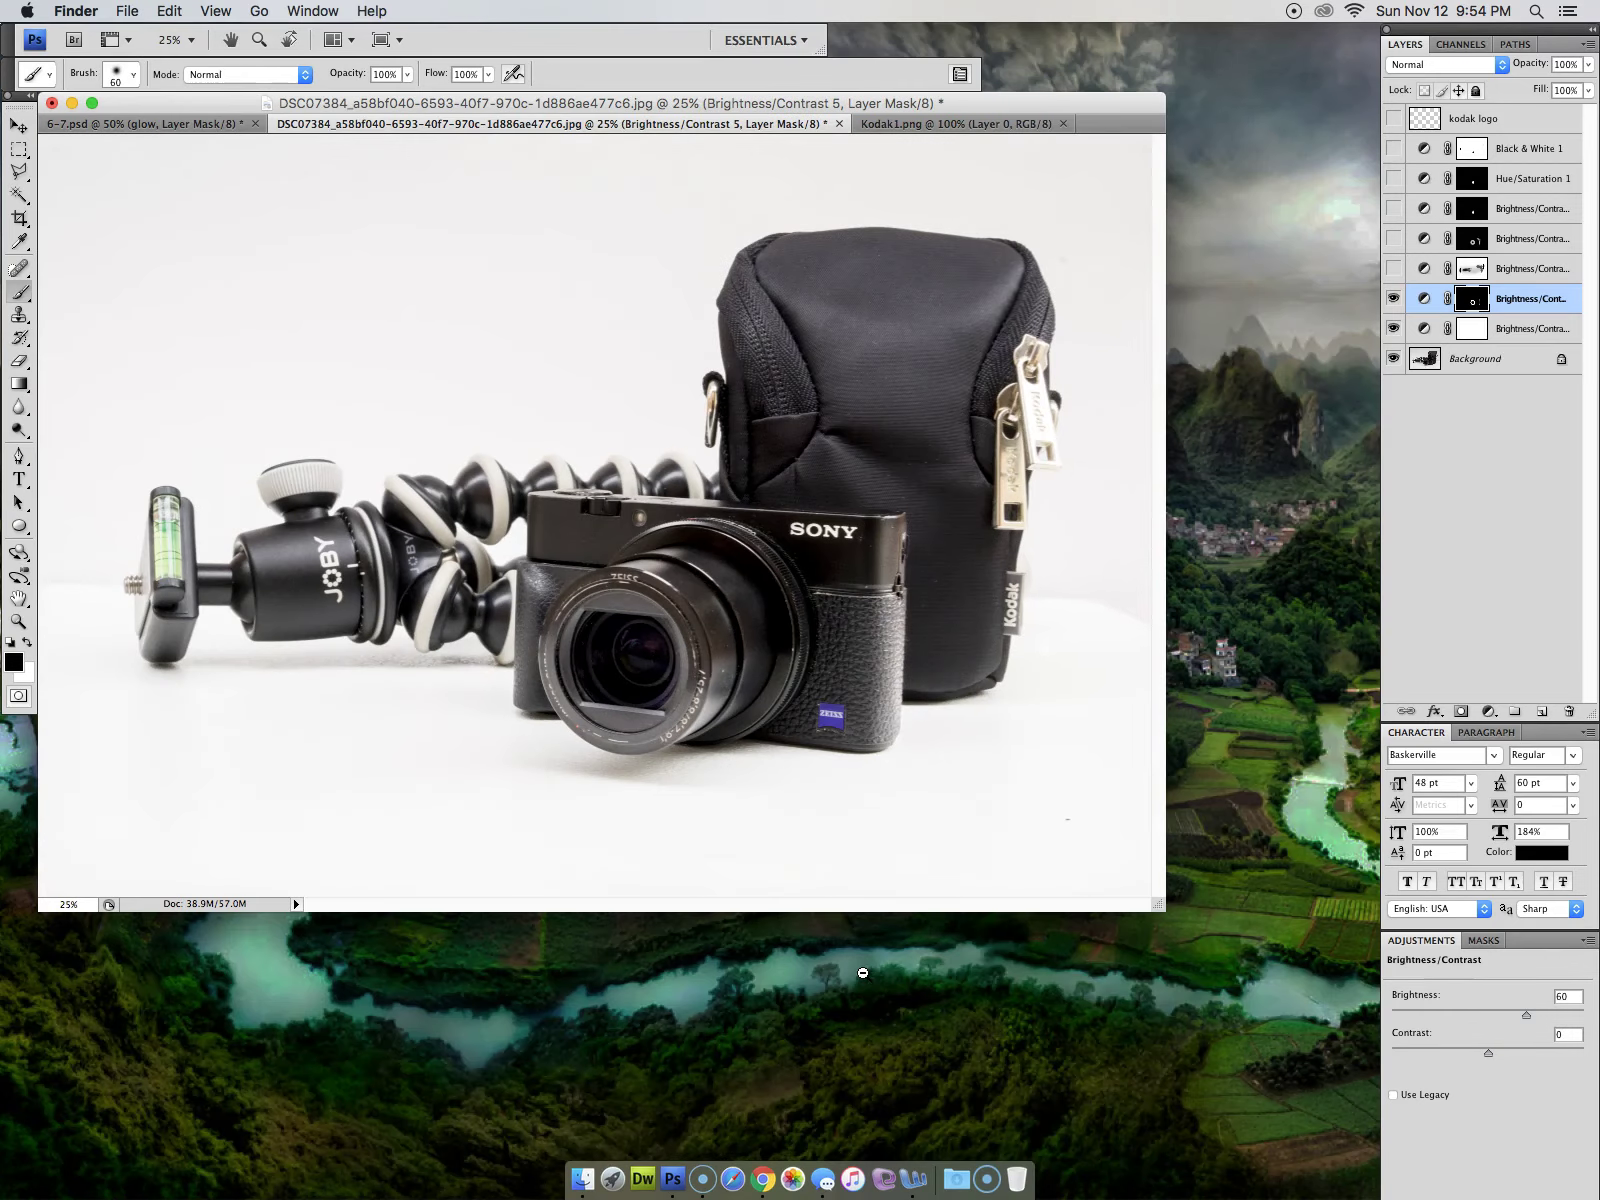
click(1155, 902)
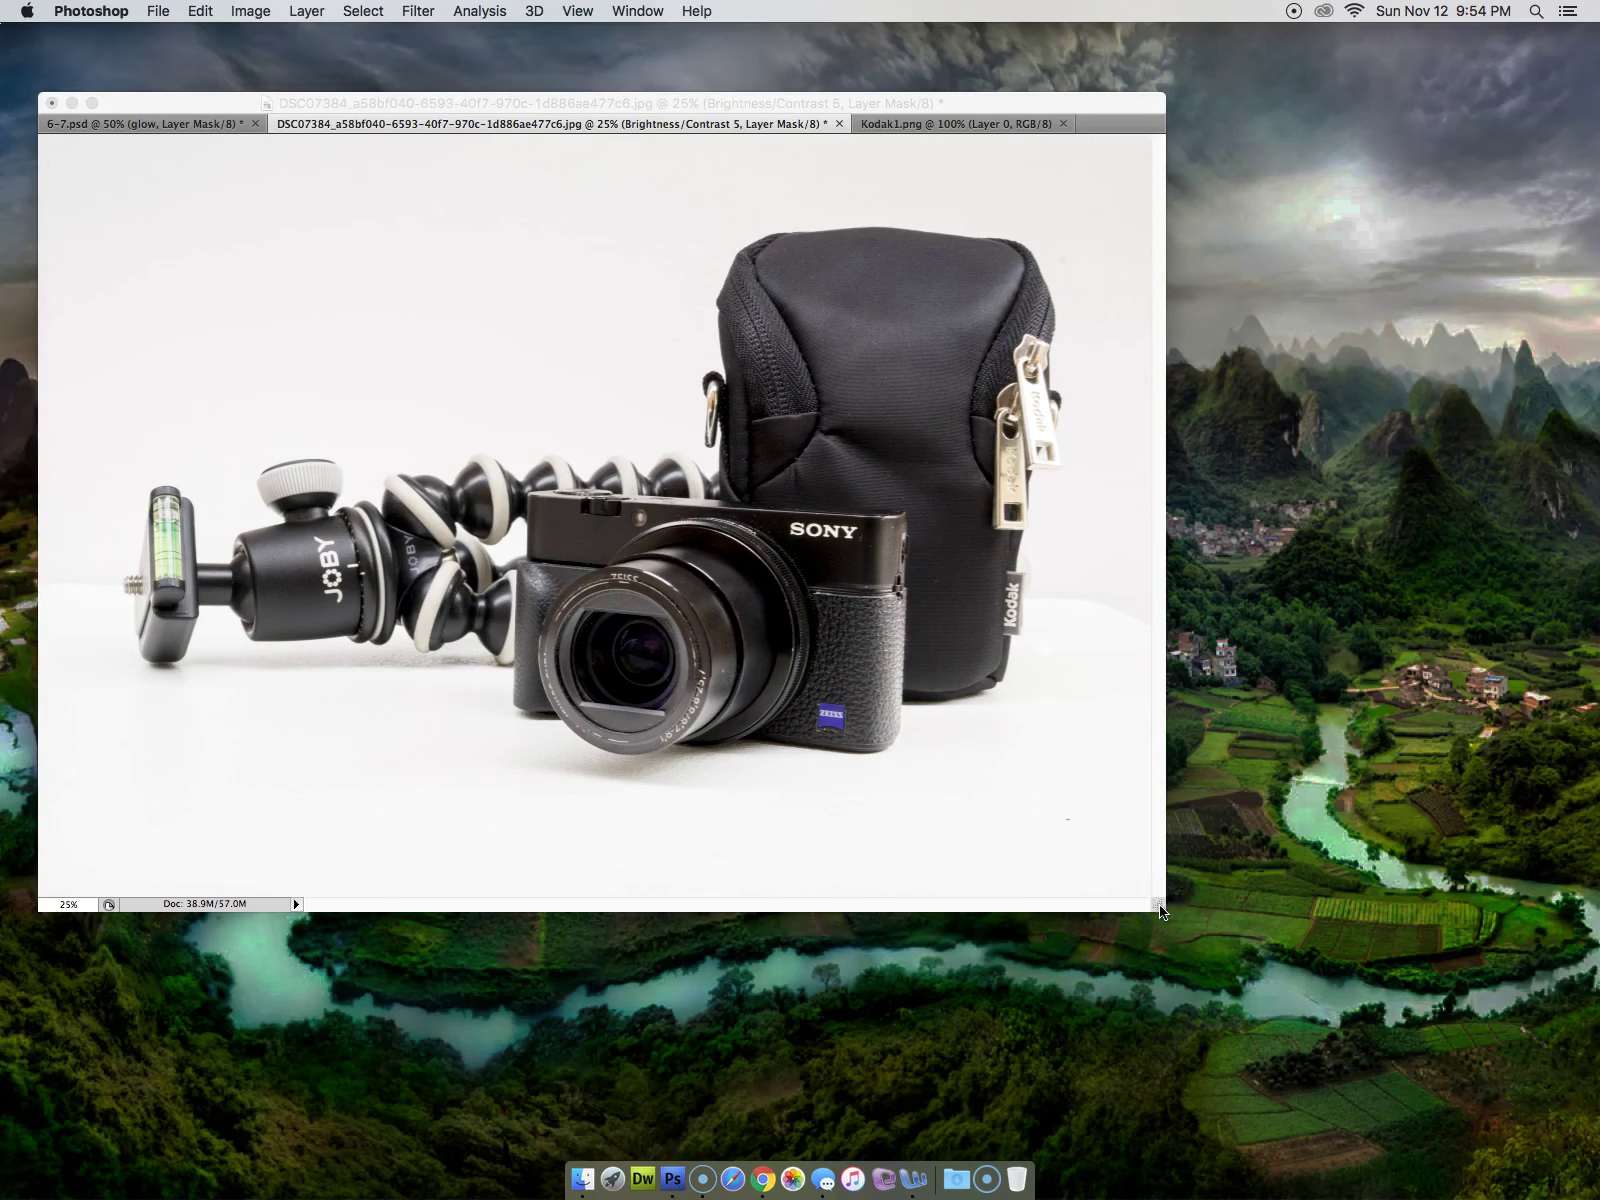
key(super+m)
key(Tab)
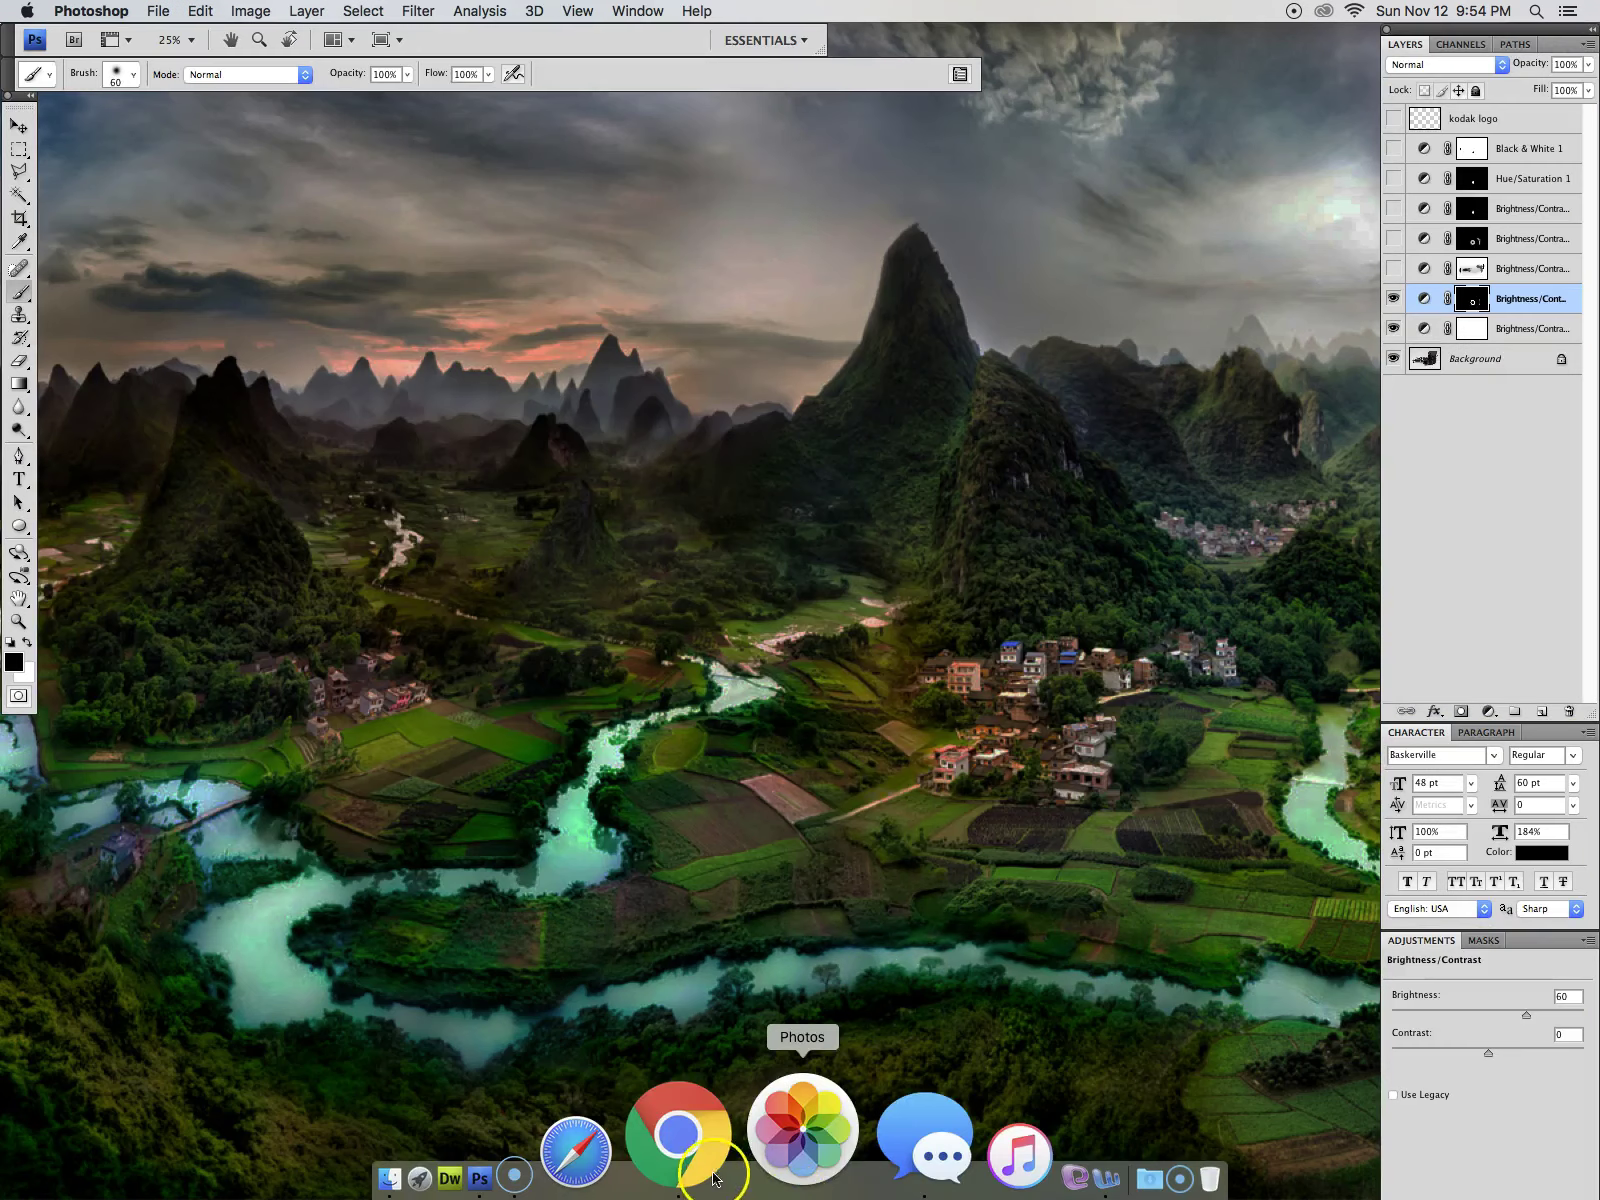
drag(1279, 1082, 1300, 1112)
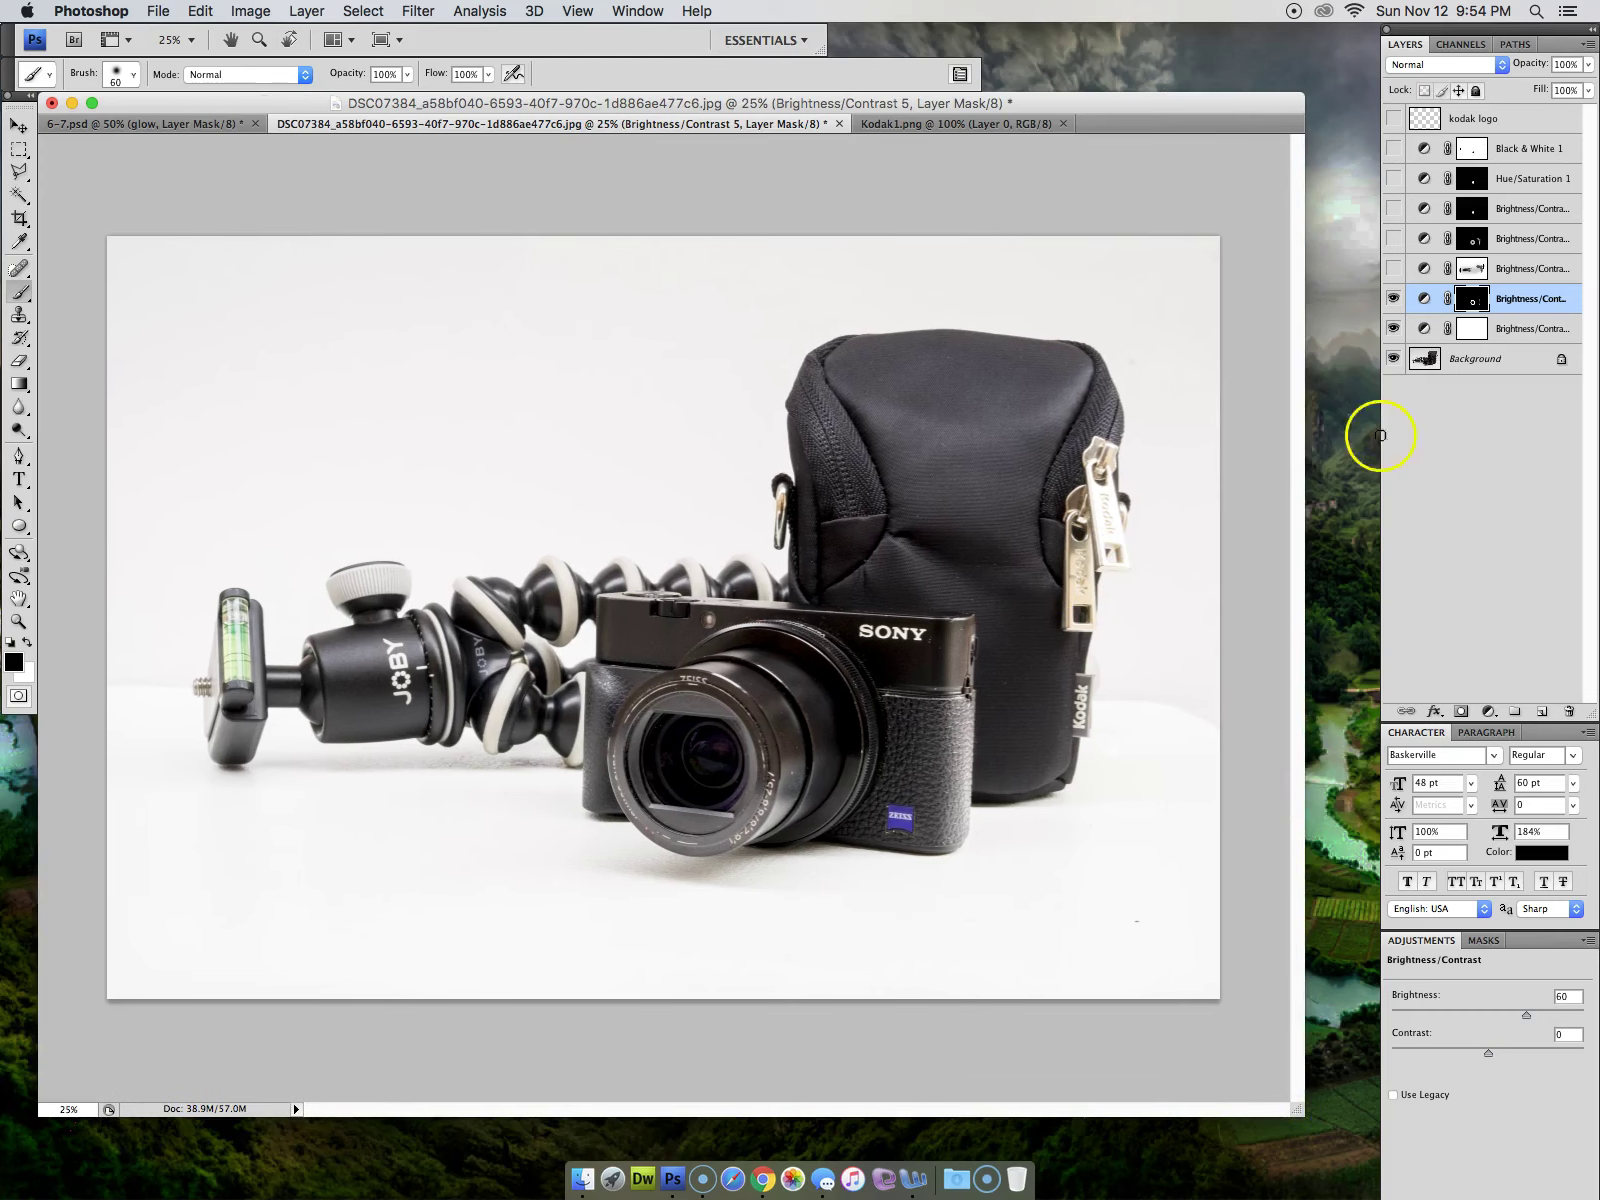
click(1393, 299)
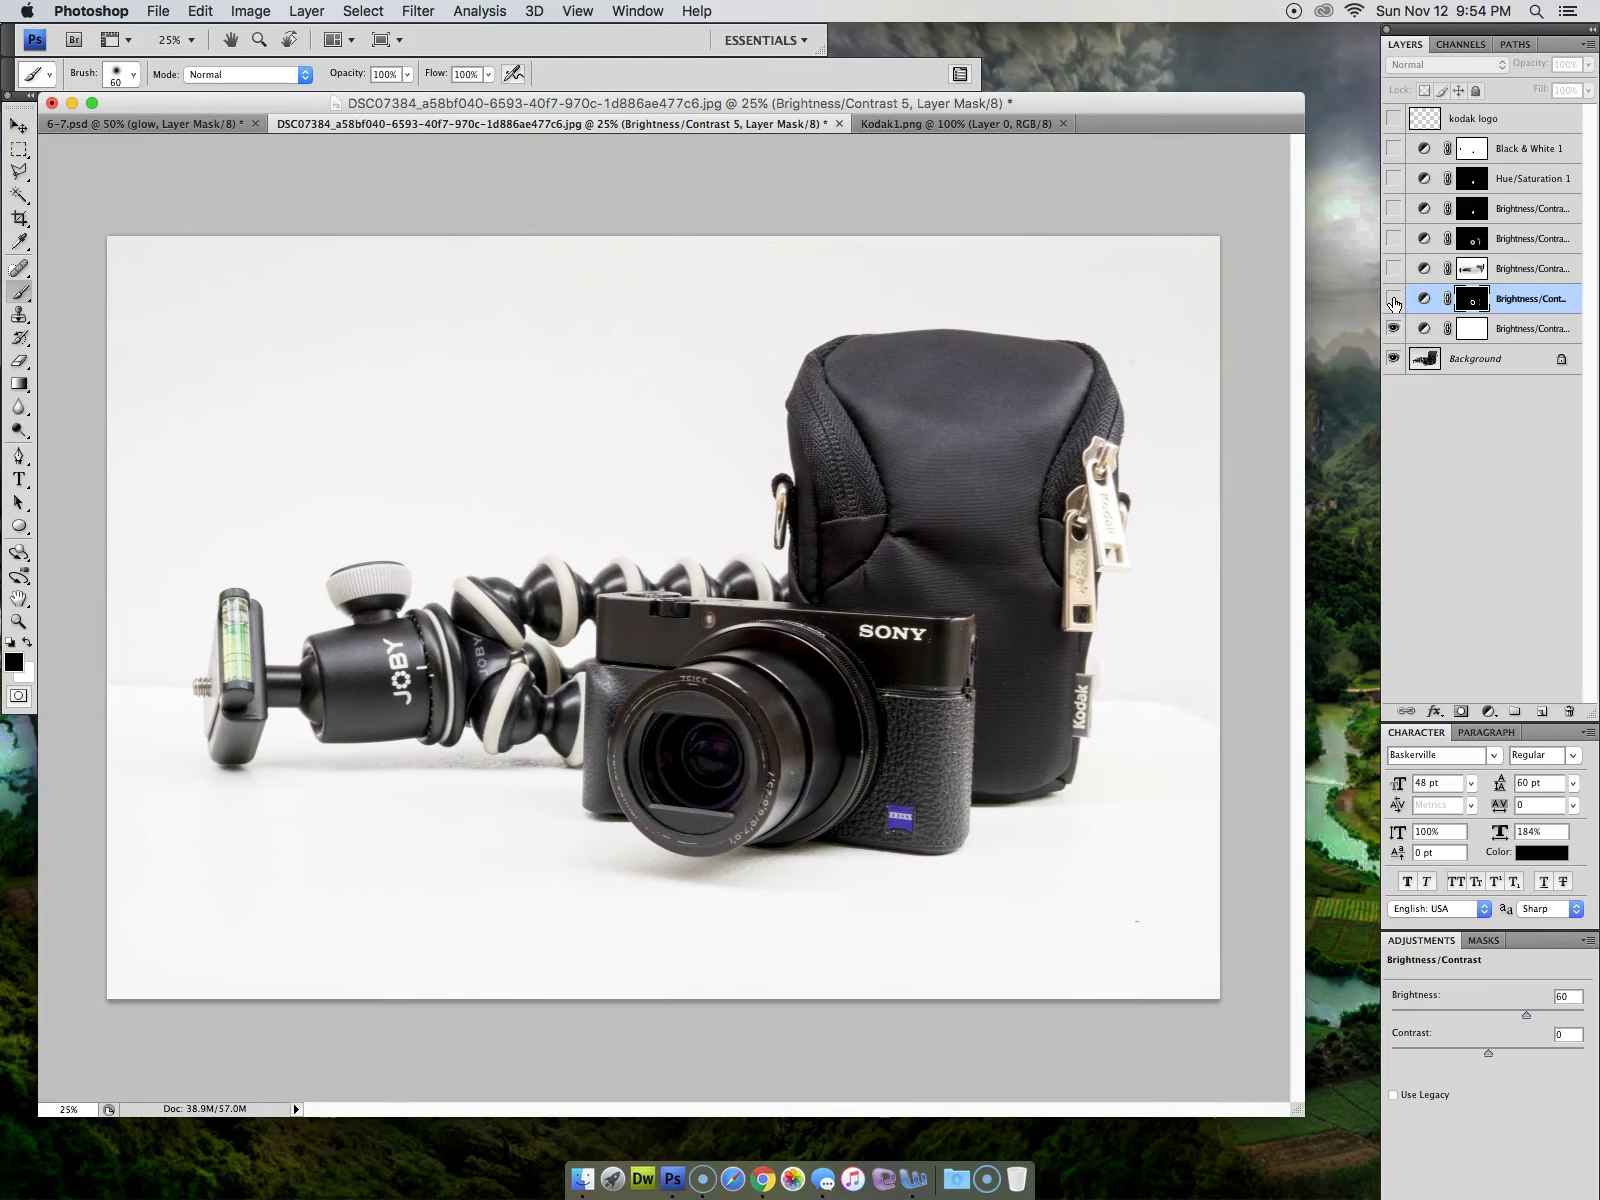
click(1393, 299)
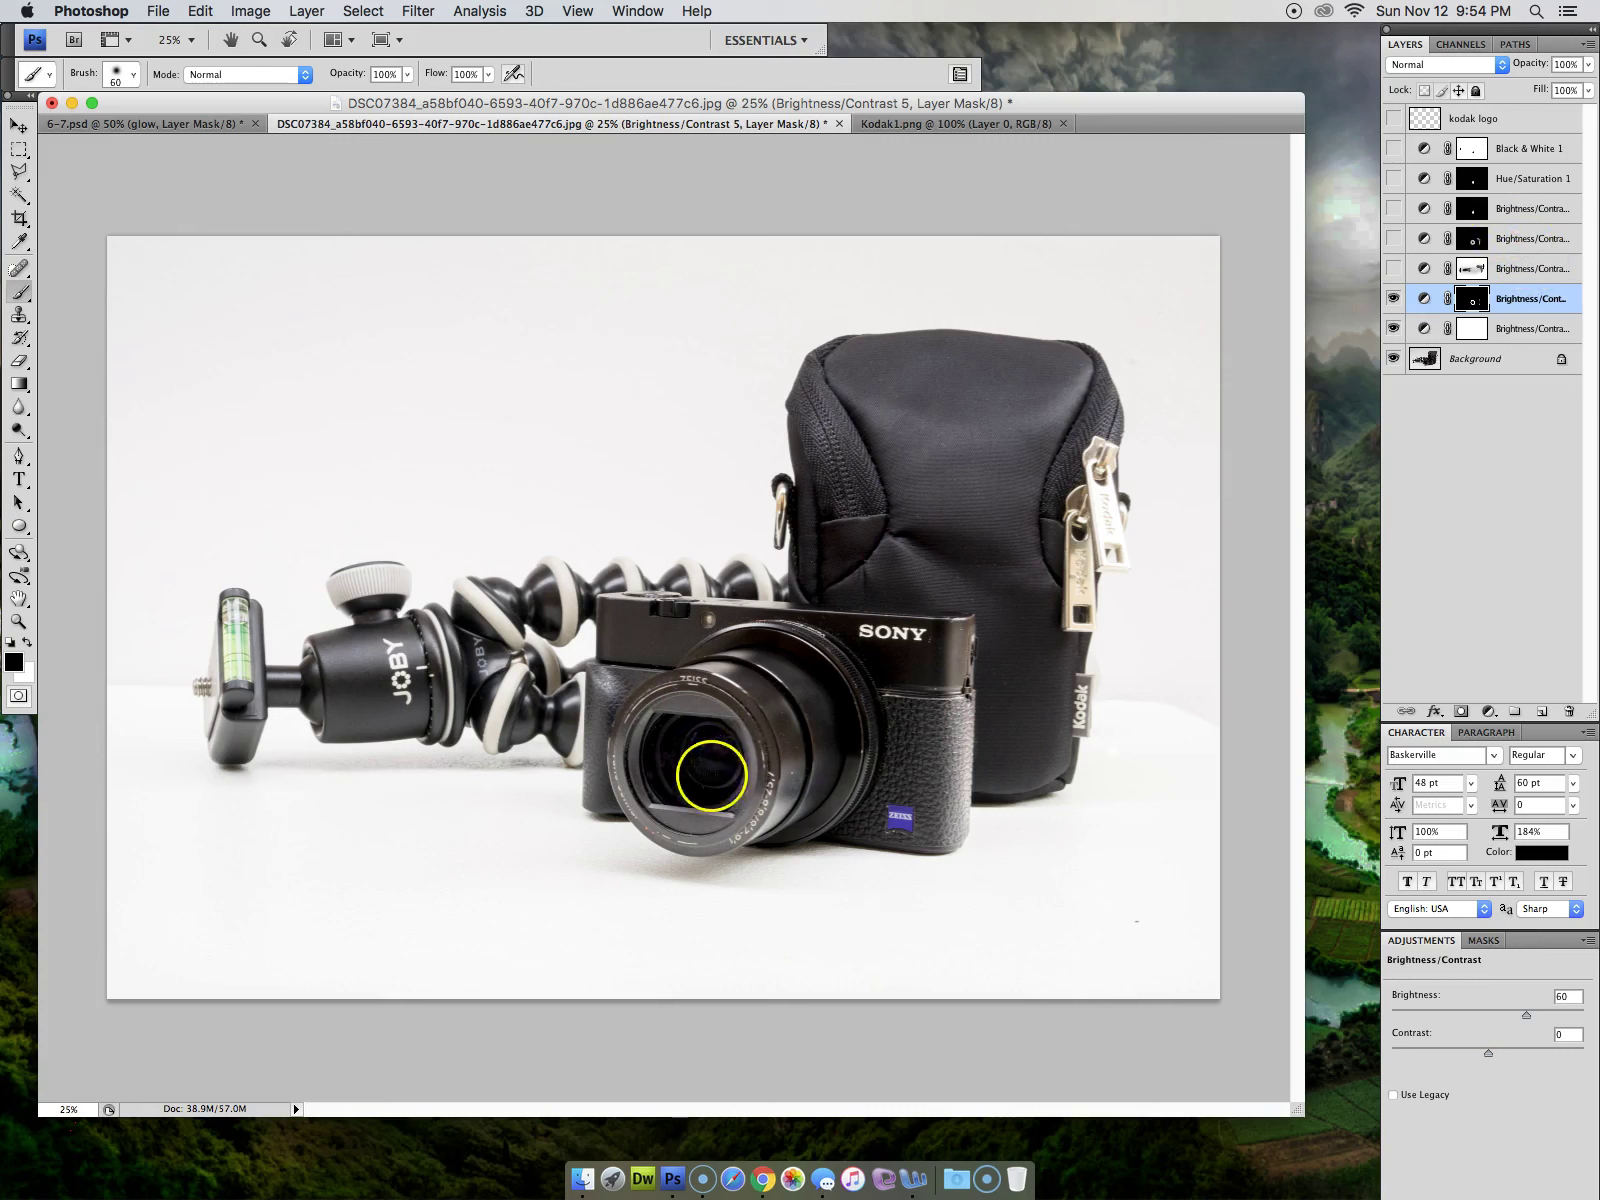
Add a third Brightness/Contrast adjustment layer with brightness 65 and fill its mask with black
click(1487, 712)
click(1513, 782)
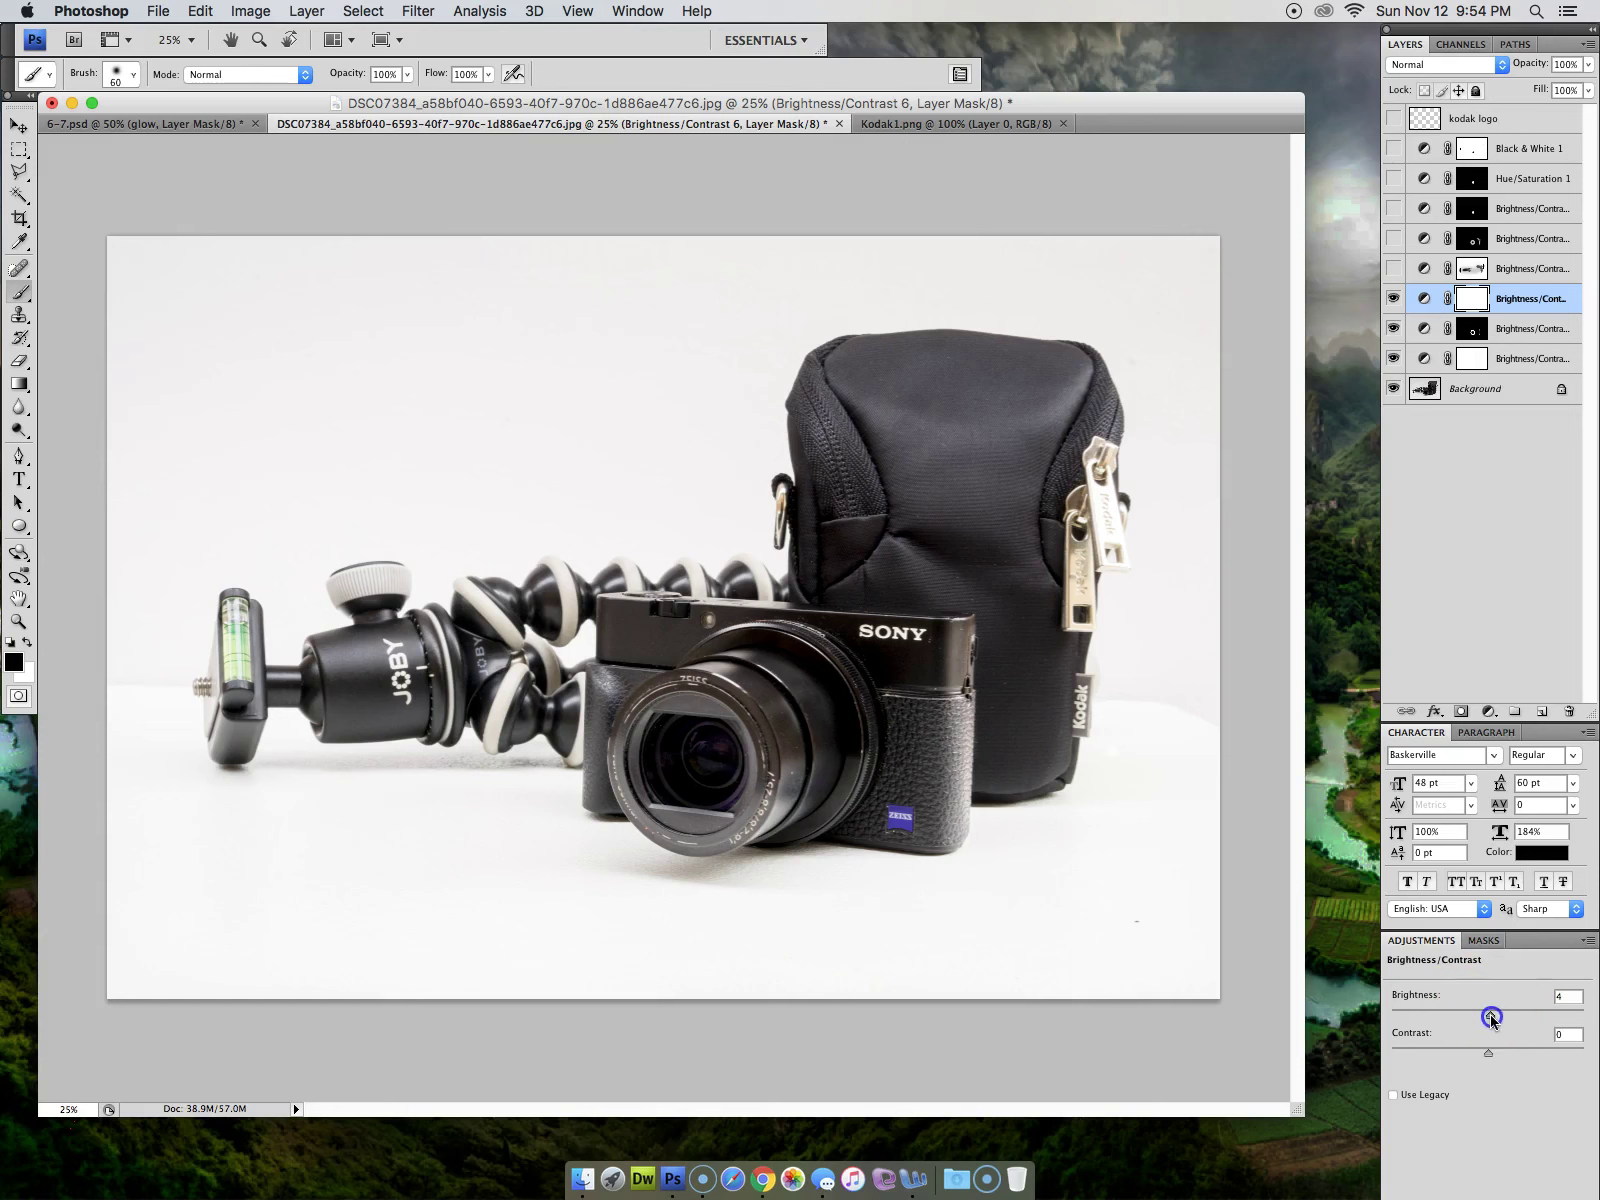
drag(1540, 1009, 1525, 1012)
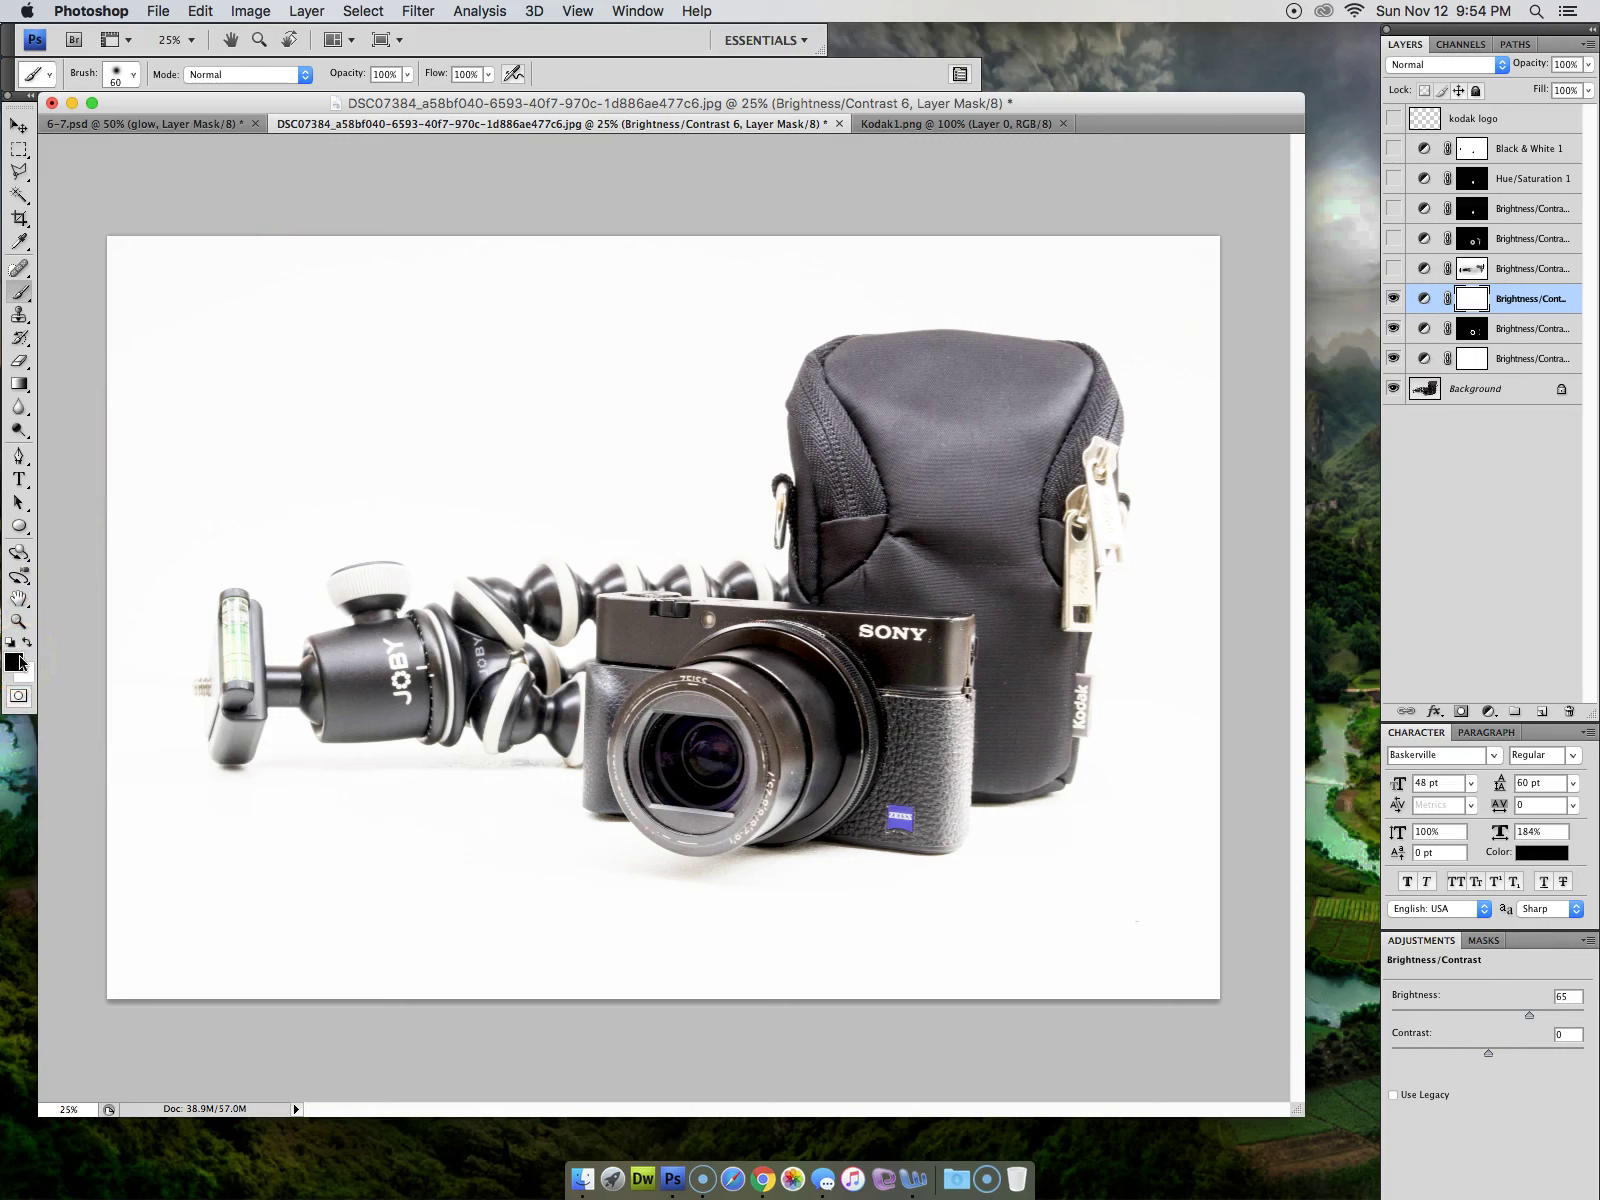
key(alt+BackSpace)
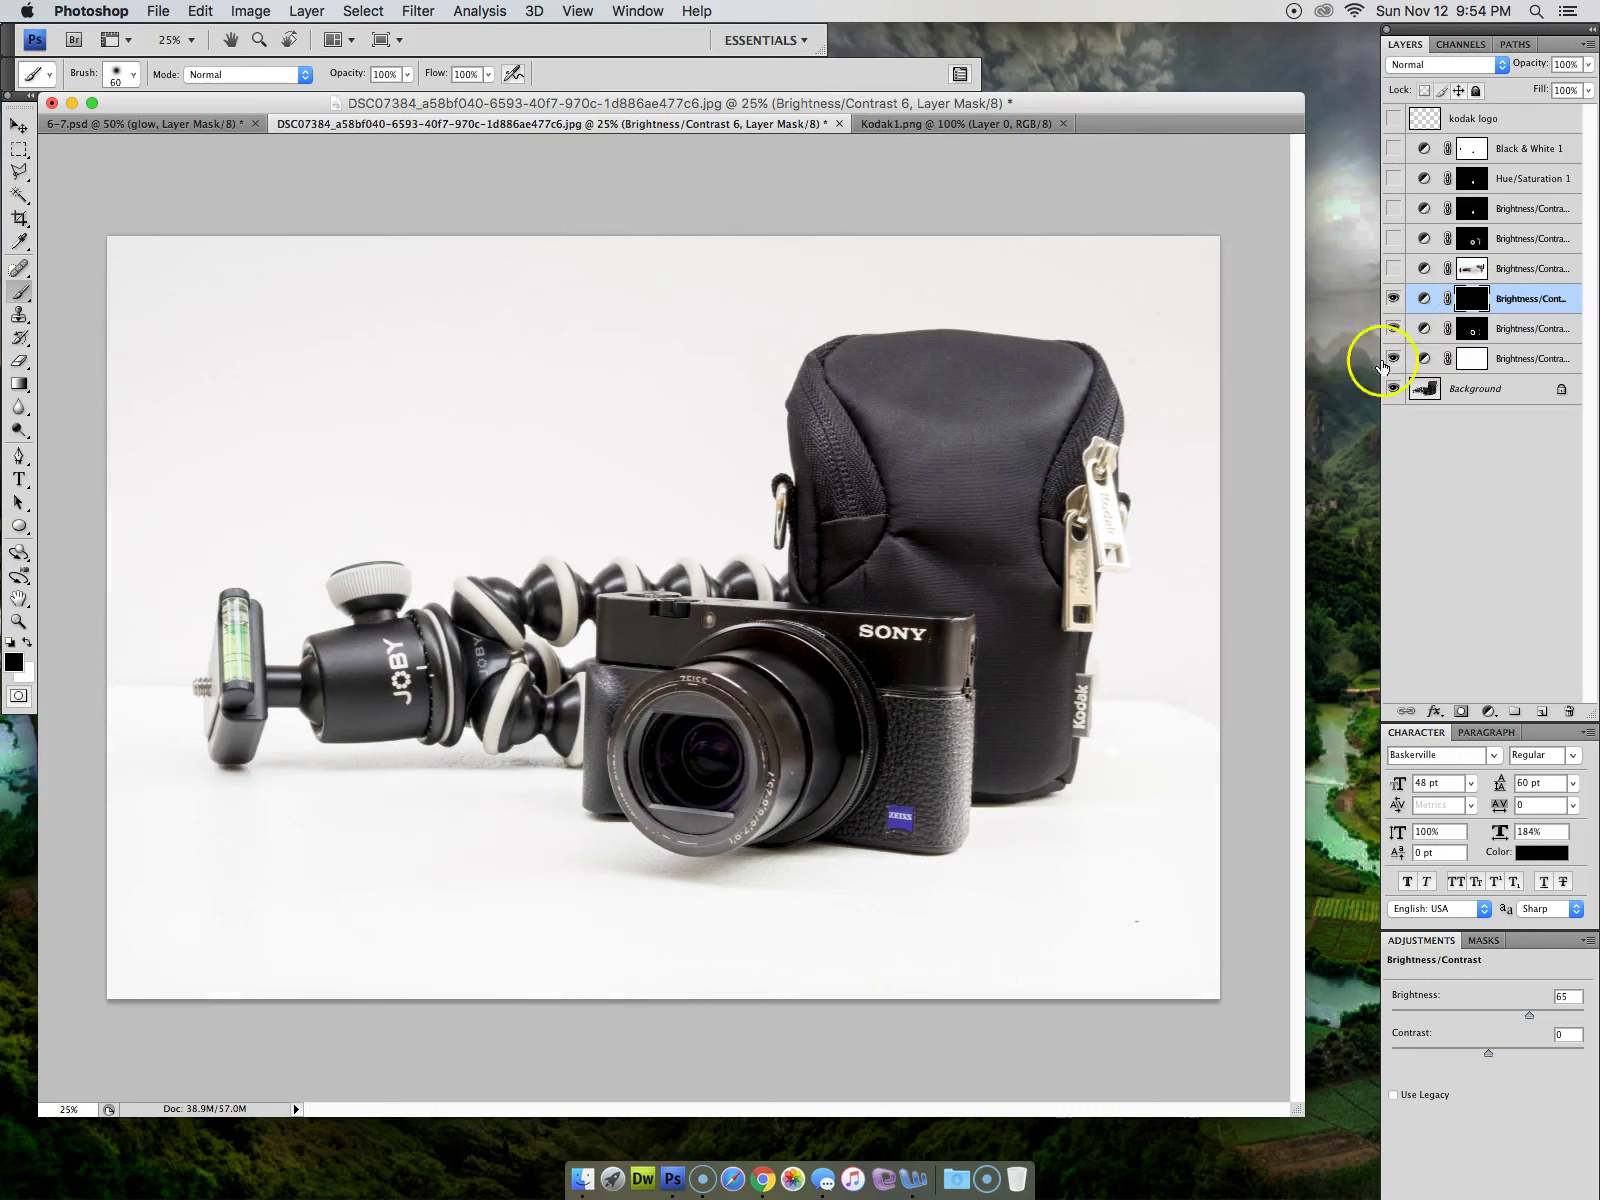
click(840, 543)
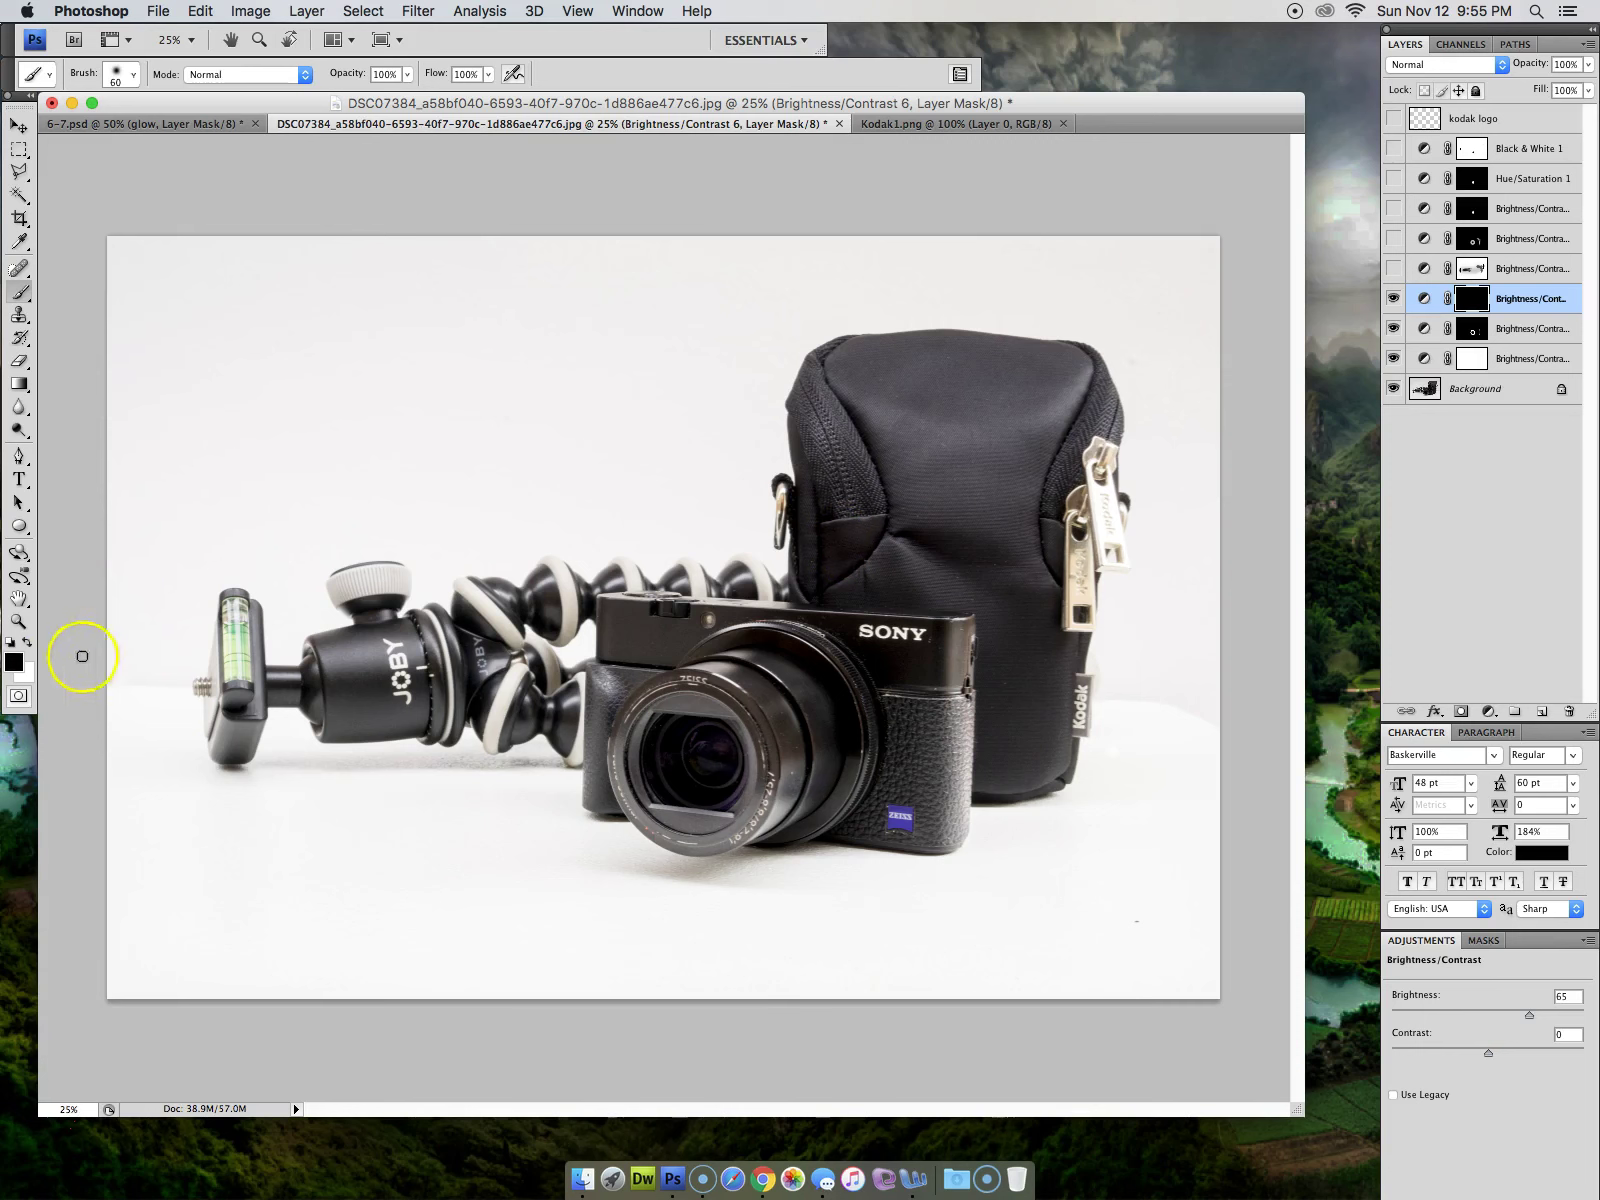
Paint white on the new mask over the lens glass, enlarge the brush to 150 px, and compare the photo with and without the adjustment
click(26, 640)
drag(714, 742, 716, 743)
key(bracketright)
key(bracketright)
key(bracketright)
key(bracketright)
key(bracketright)
key(bracketright)
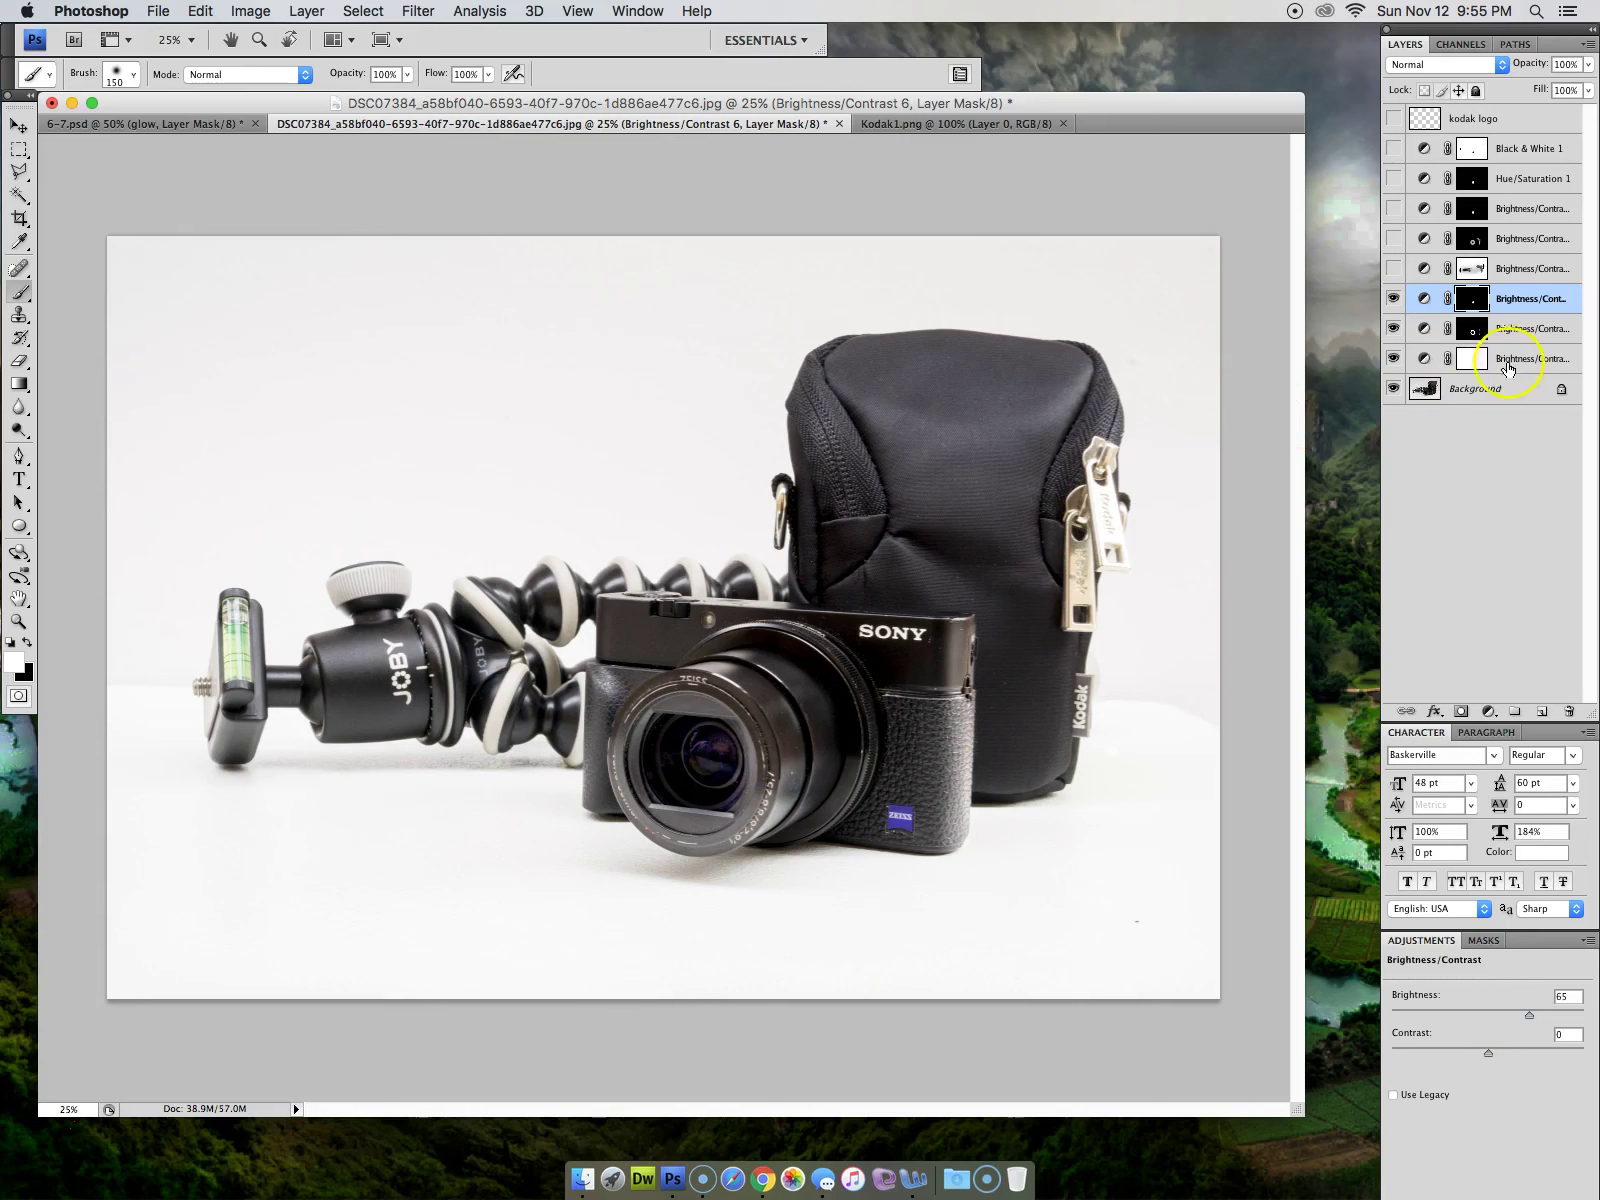
click(1395, 300)
click(1395, 300)
click(1395, 300)
click(1395, 300)
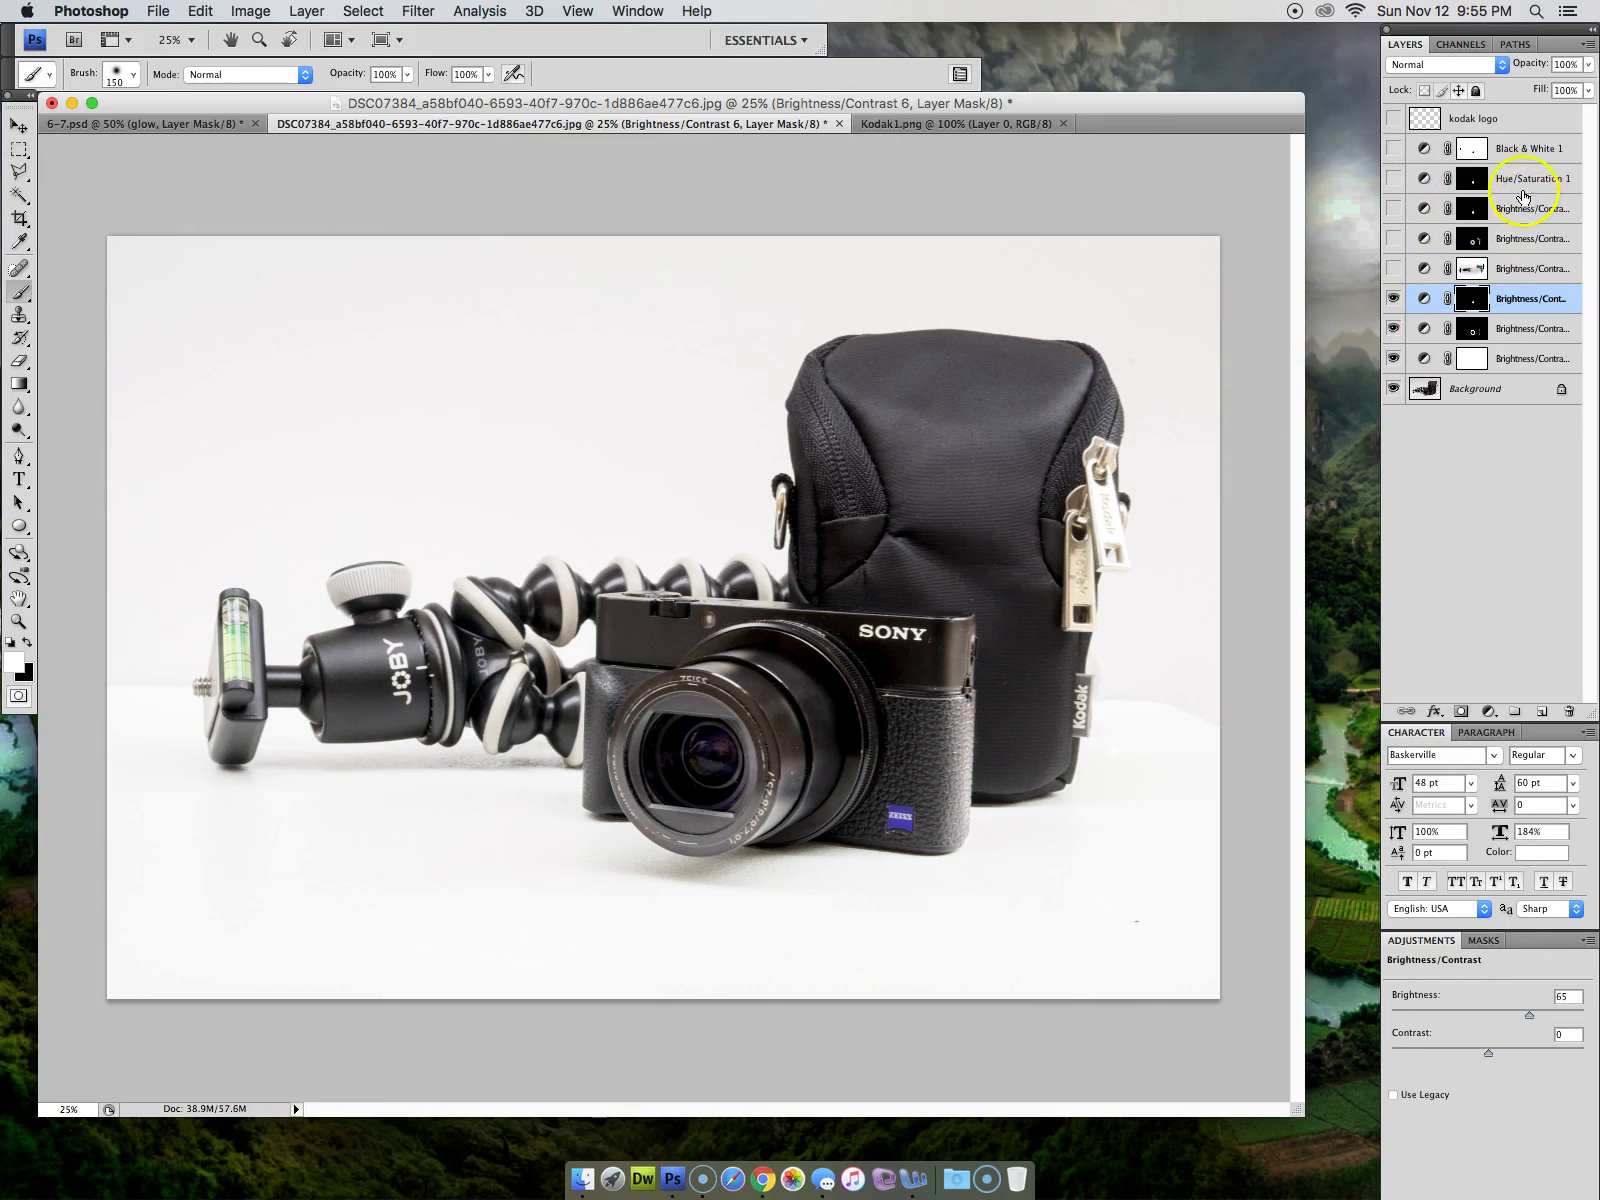
Add a Black & White adjustment layer with default settings above the existing one and make black the foreground colour
click(1511, 147)
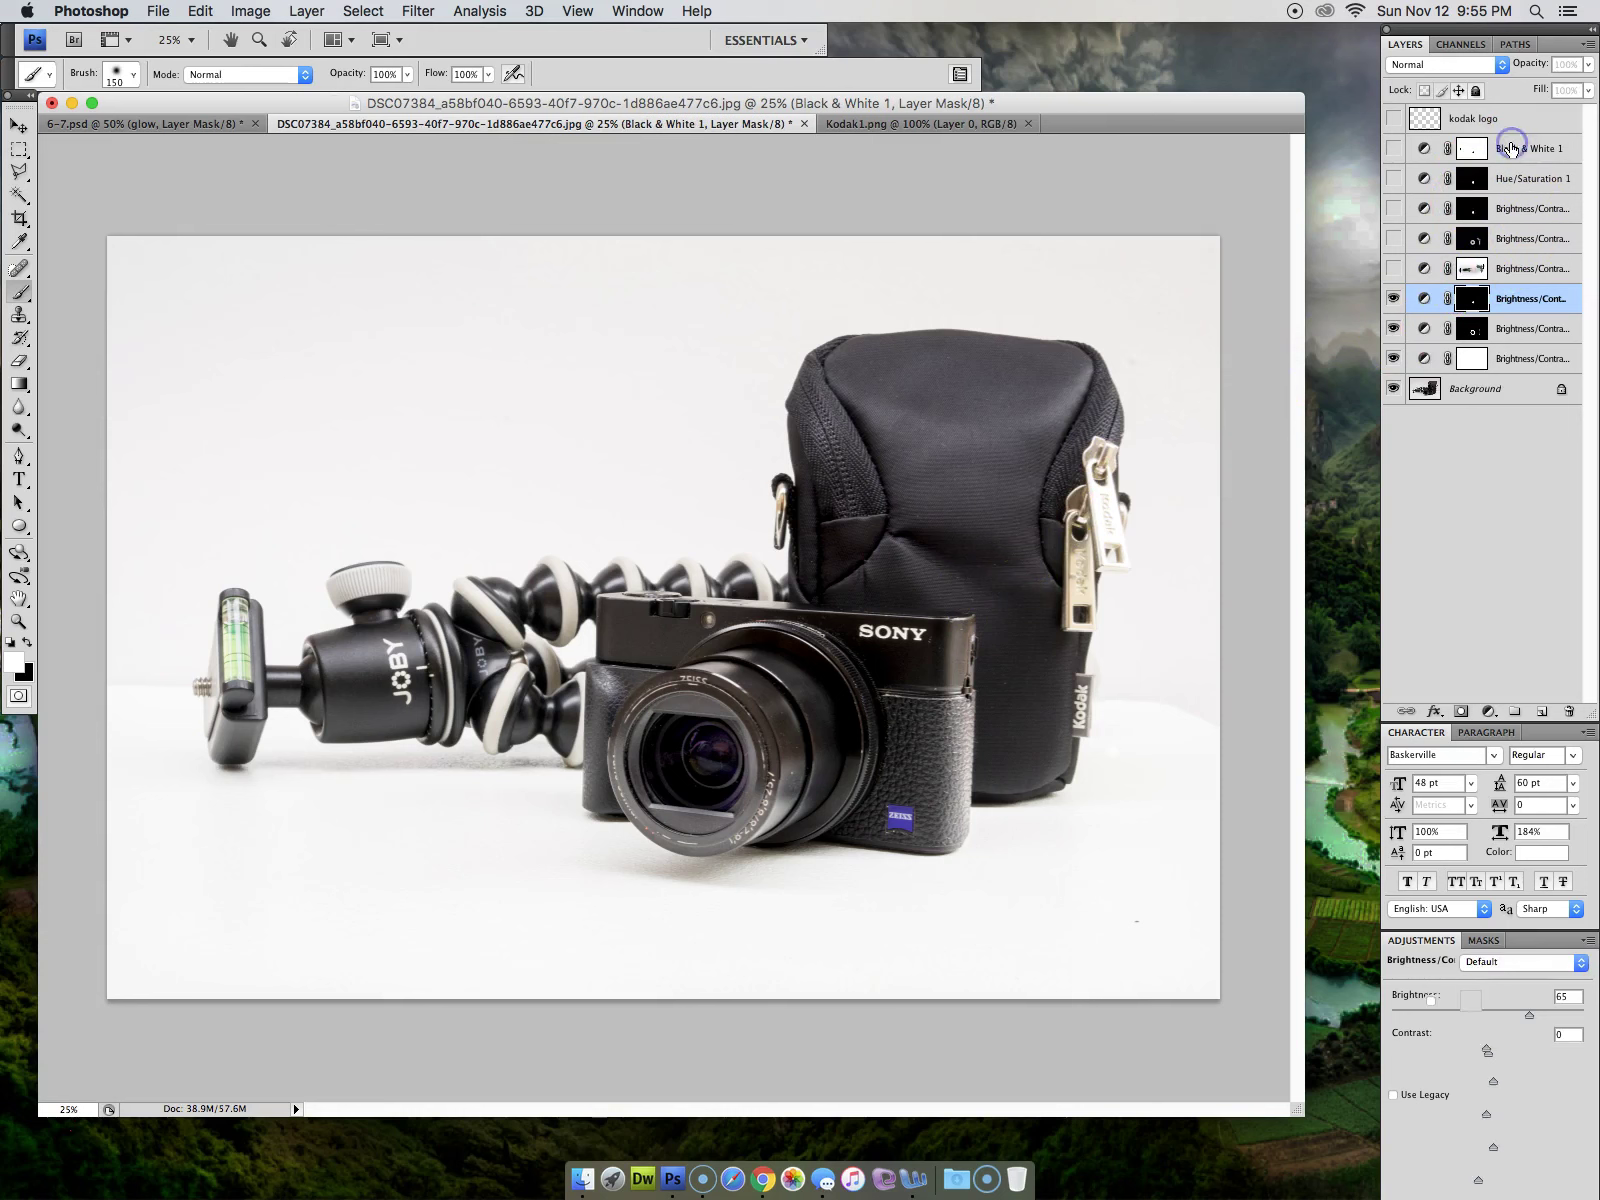
click(1490, 714)
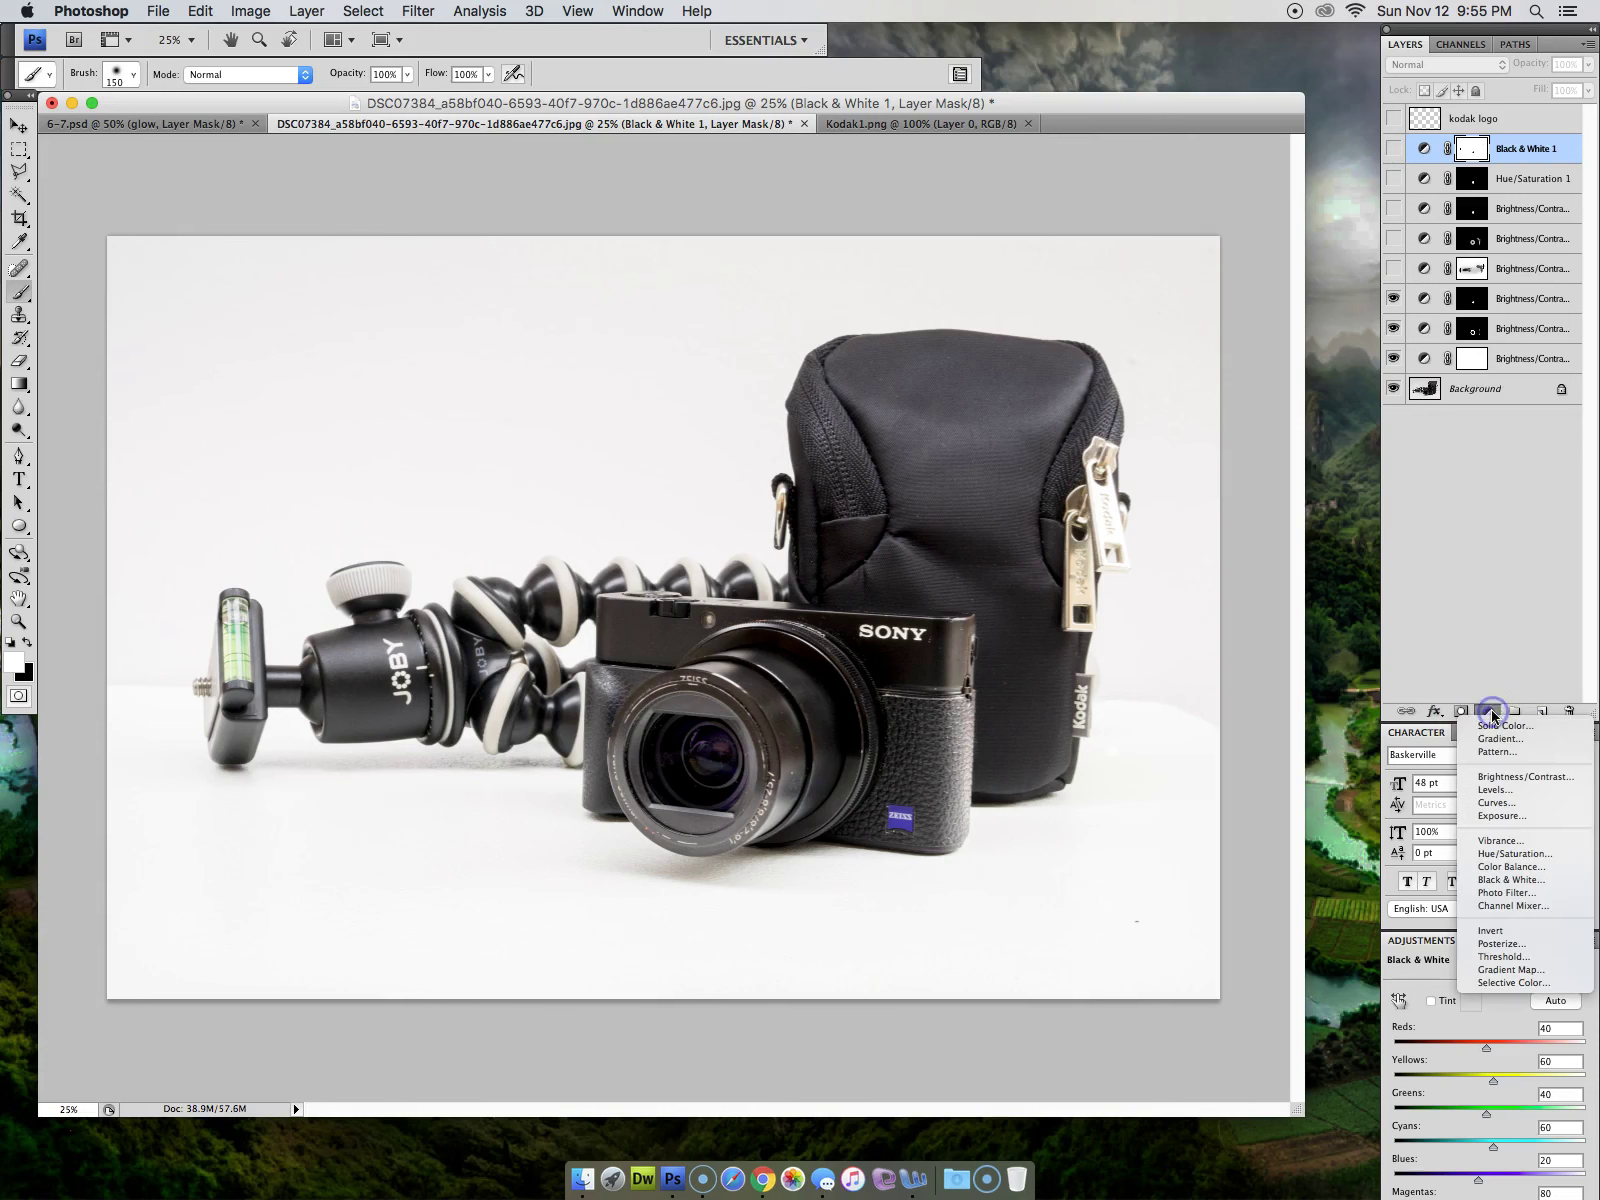
click(1510, 880)
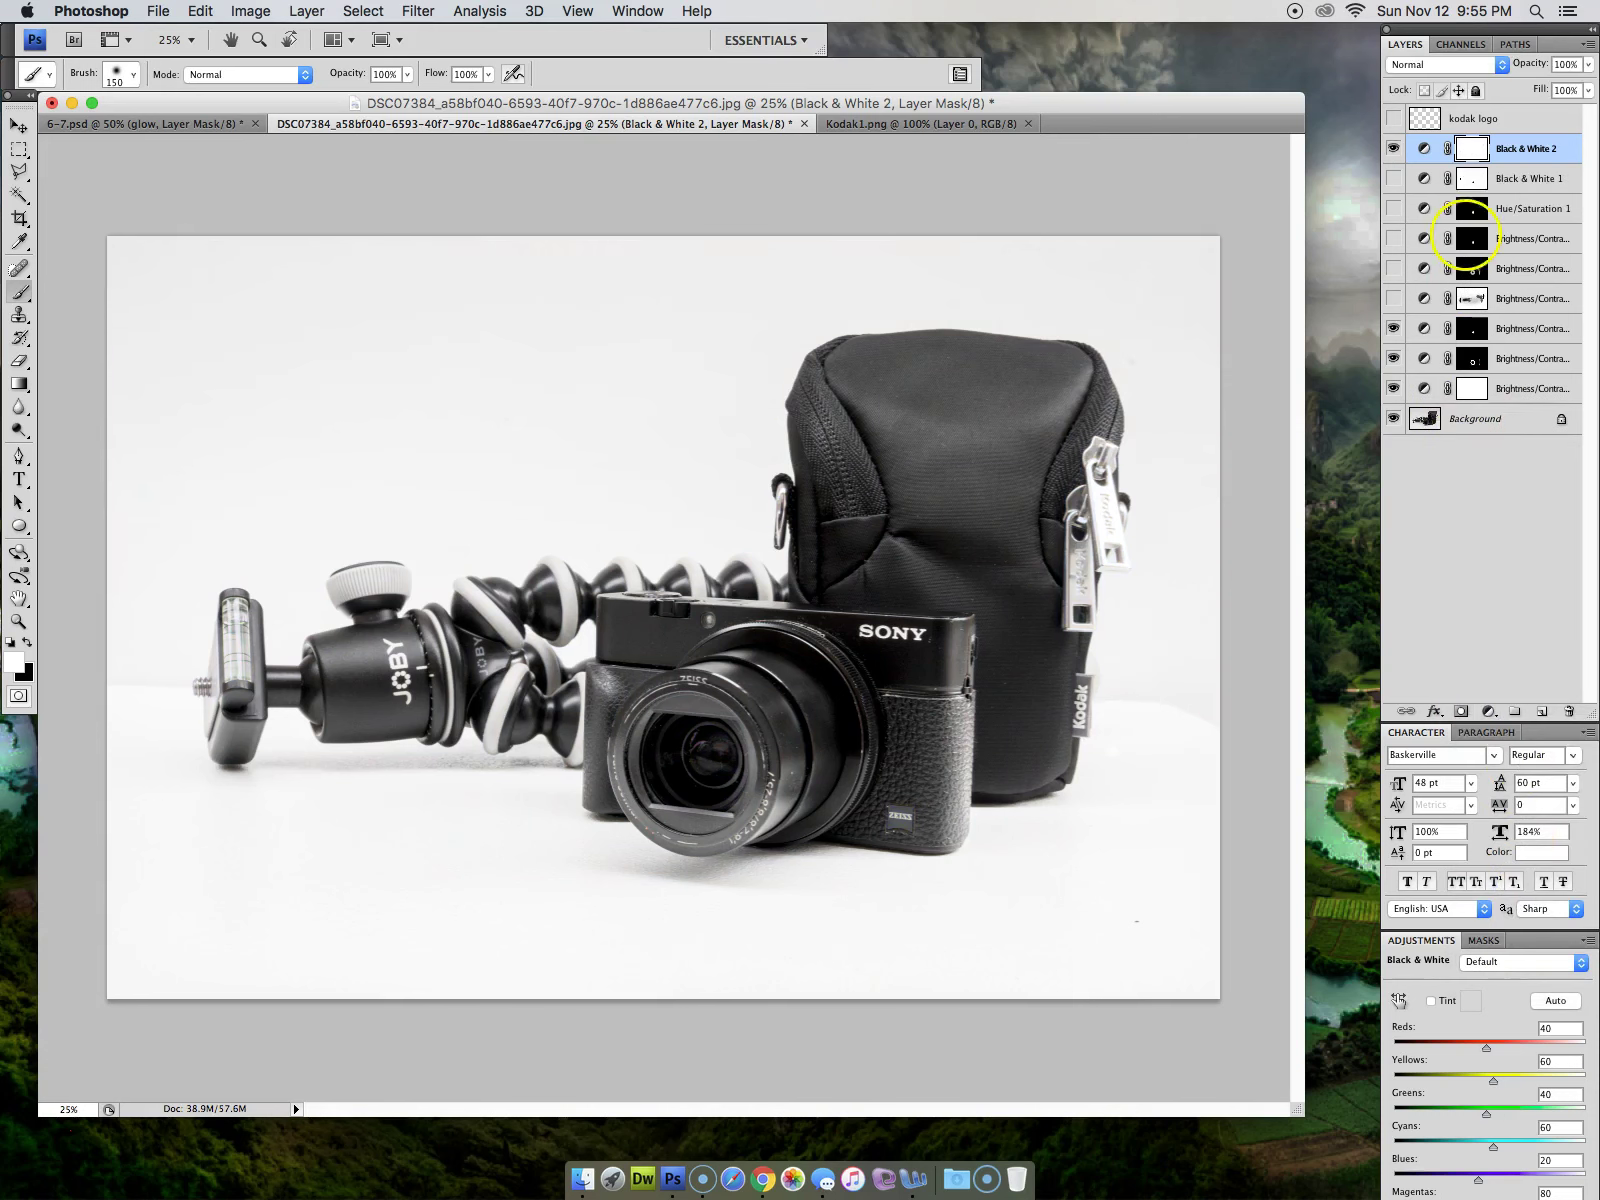
click(1392, 150)
click(1392, 149)
click(27, 642)
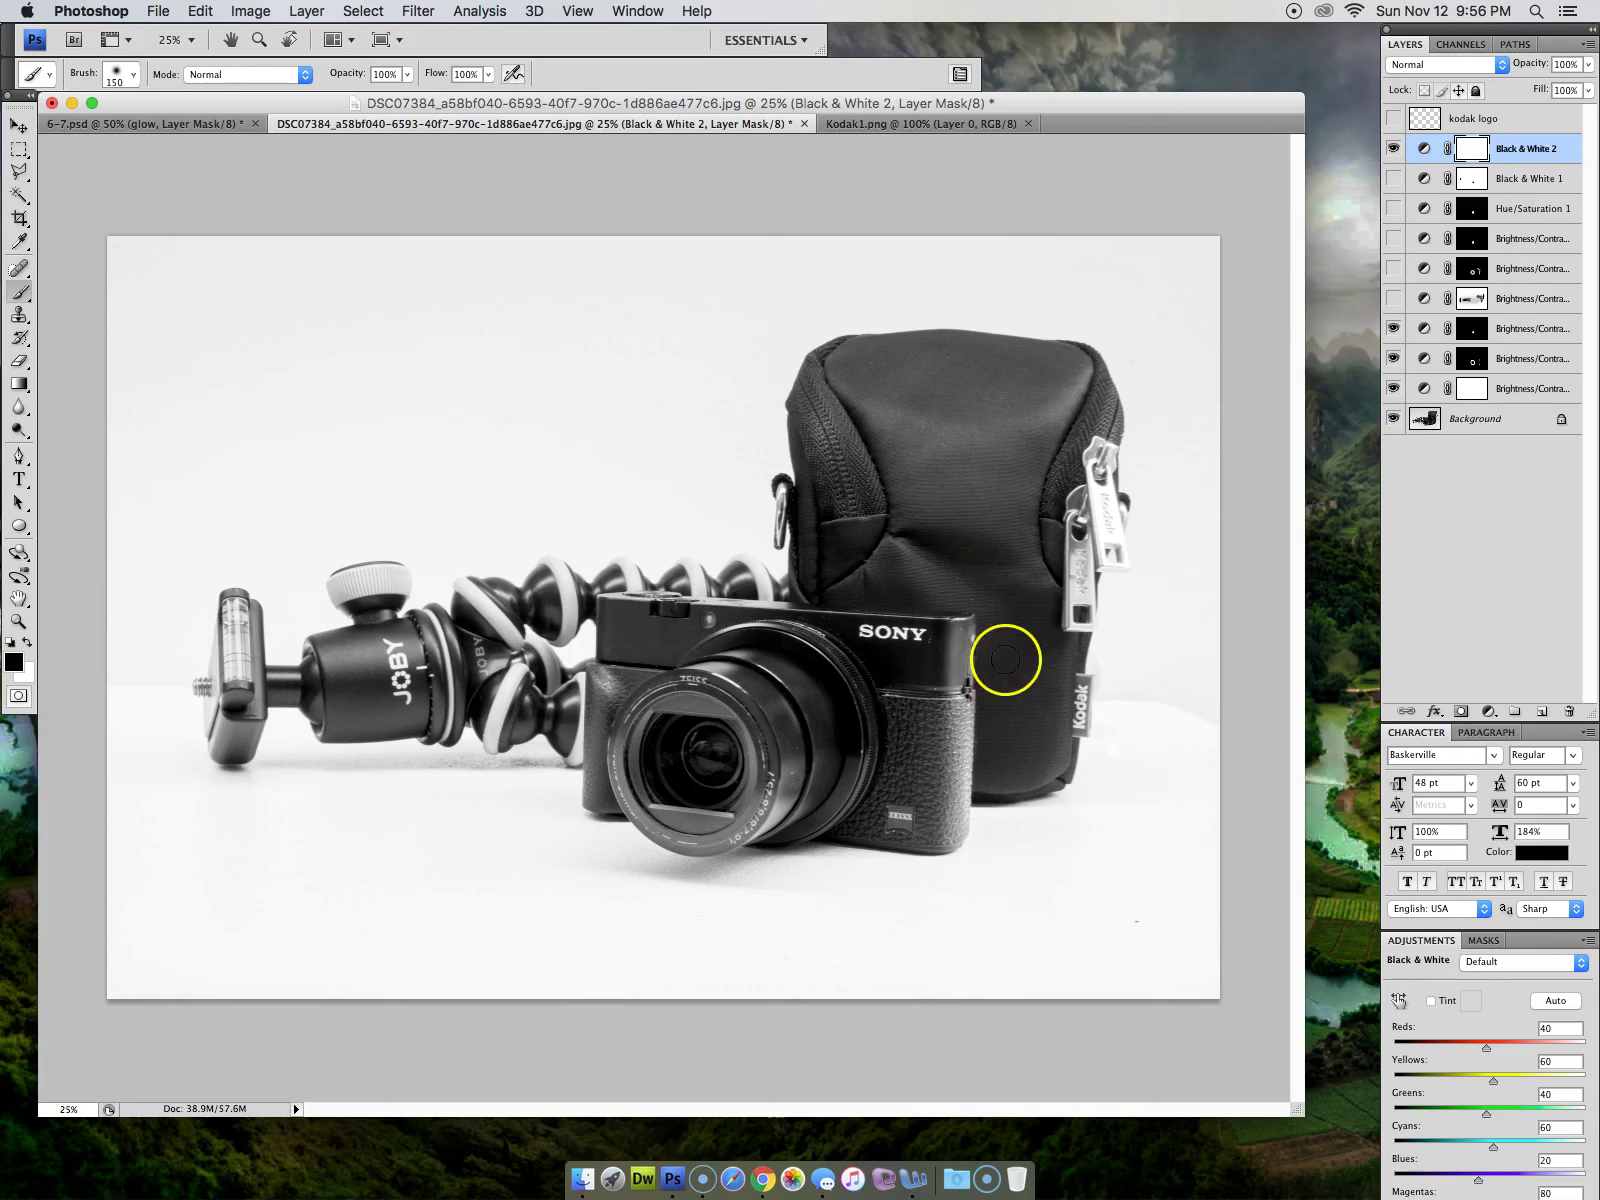
Try painting black on the Black & White mask over the camera's grip edge and the bag's zipper pulls
mouse_move(968, 712)
mouse_down()
mouse_move(956, 787)
mouse_move(932, 760)
mouse_move(937, 620)
mouse_move(957, 652)
mouse_up()
mouse_move(1097, 520)
mouse_down()
mouse_move(1107, 429)
mouse_move(1107, 511)
mouse_move(1097, 500)
mouse_move(1116, 547)
mouse_up()
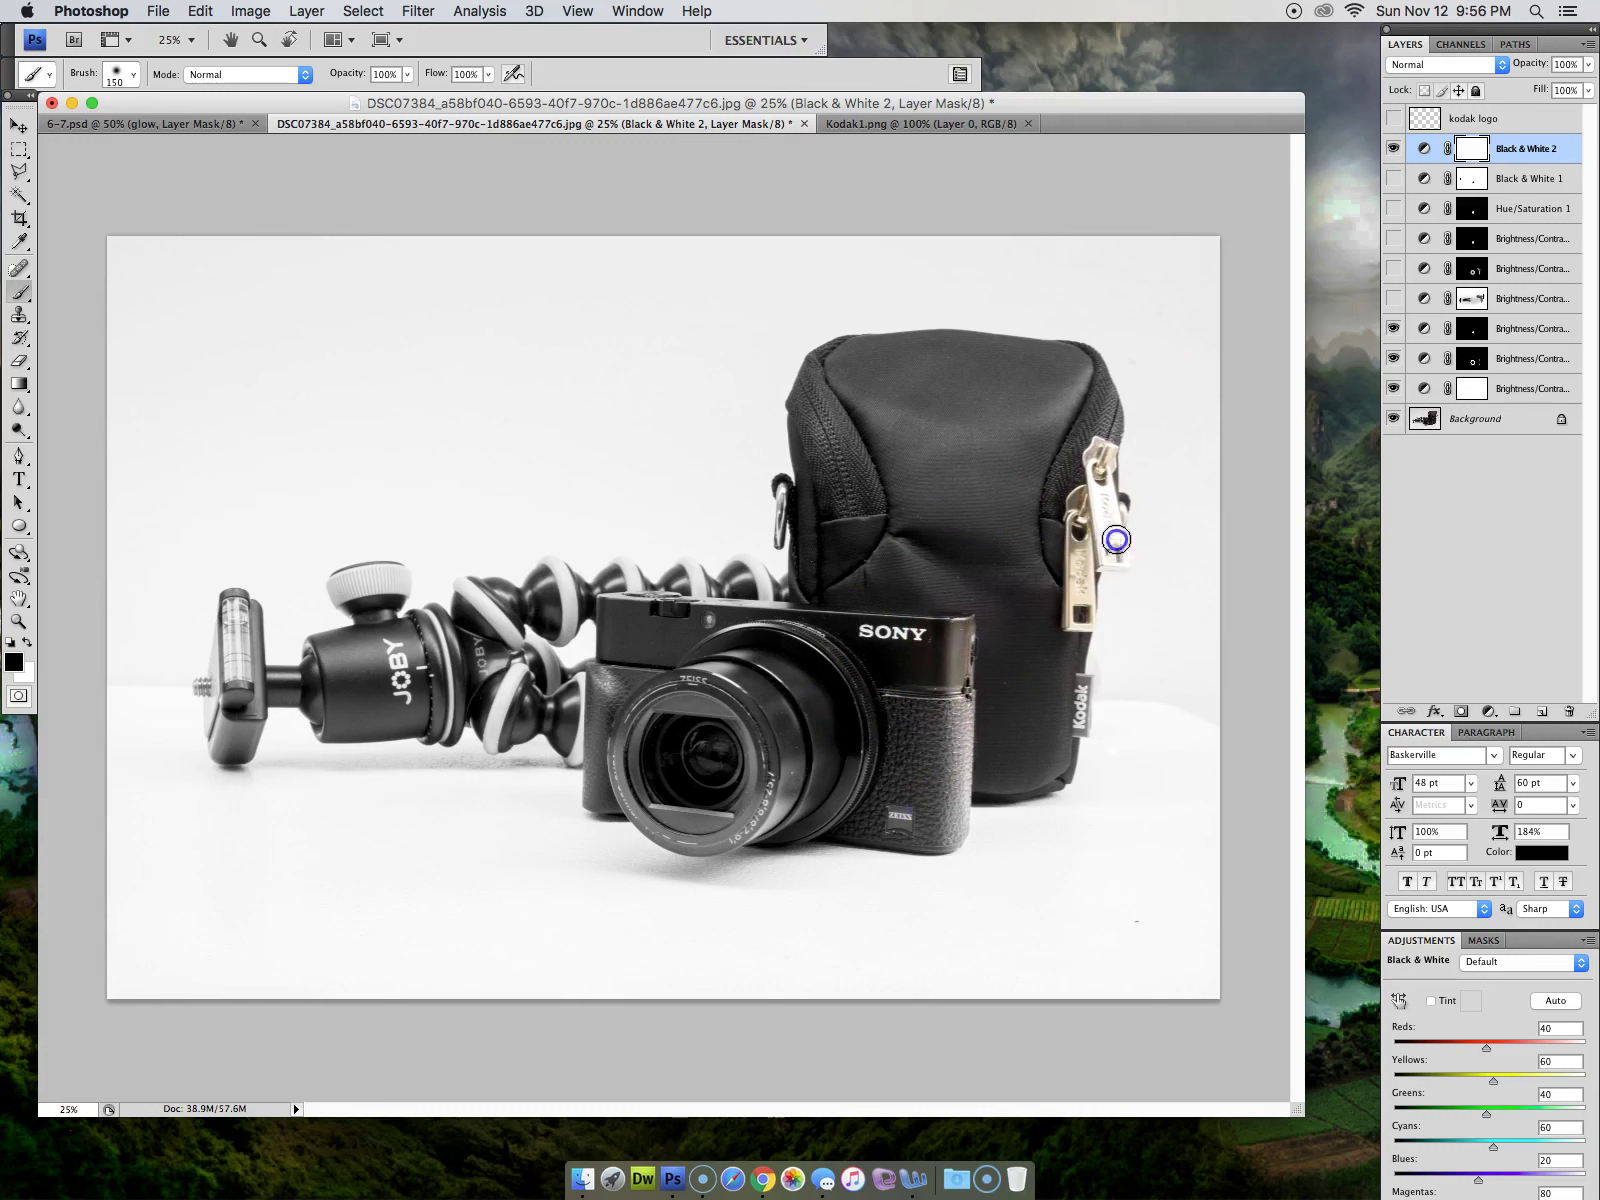
click(1462, 305)
click(1472, 150)
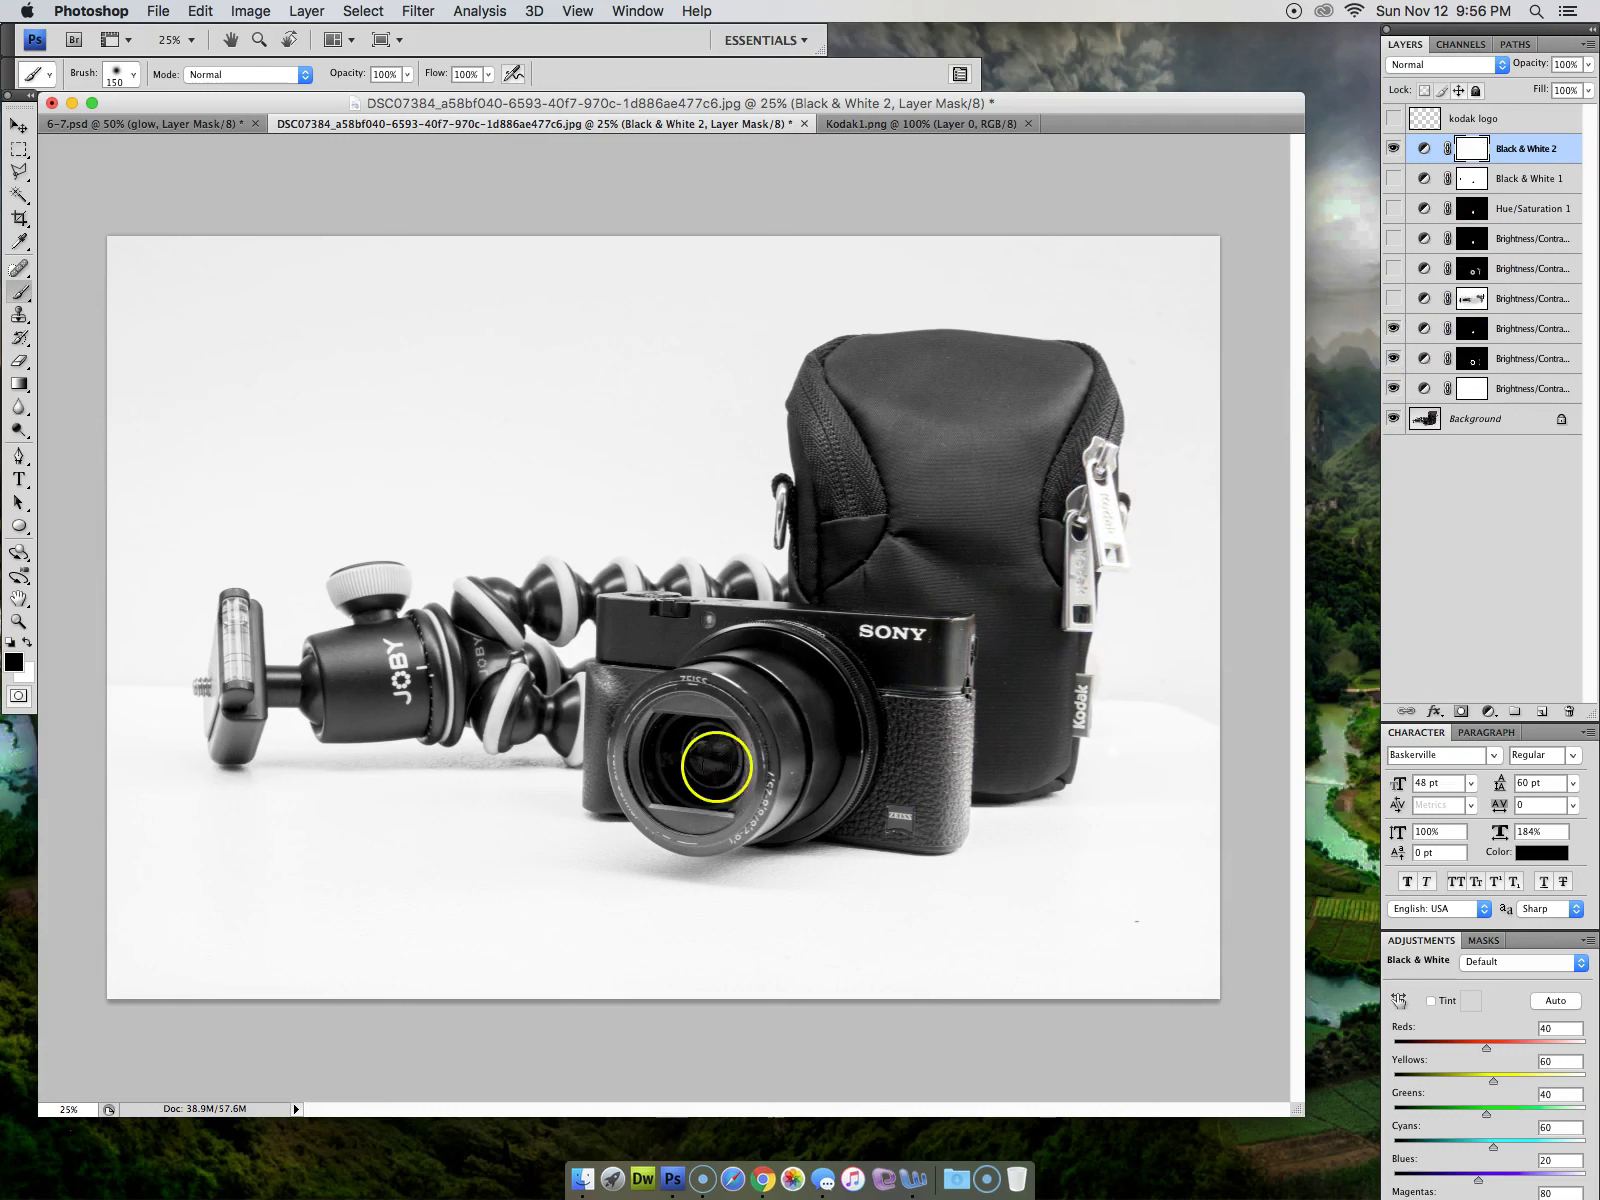
Paint black on the Black & White mask over the lens glass and the tripod's bubble level to restore their colour
click(693, 745)
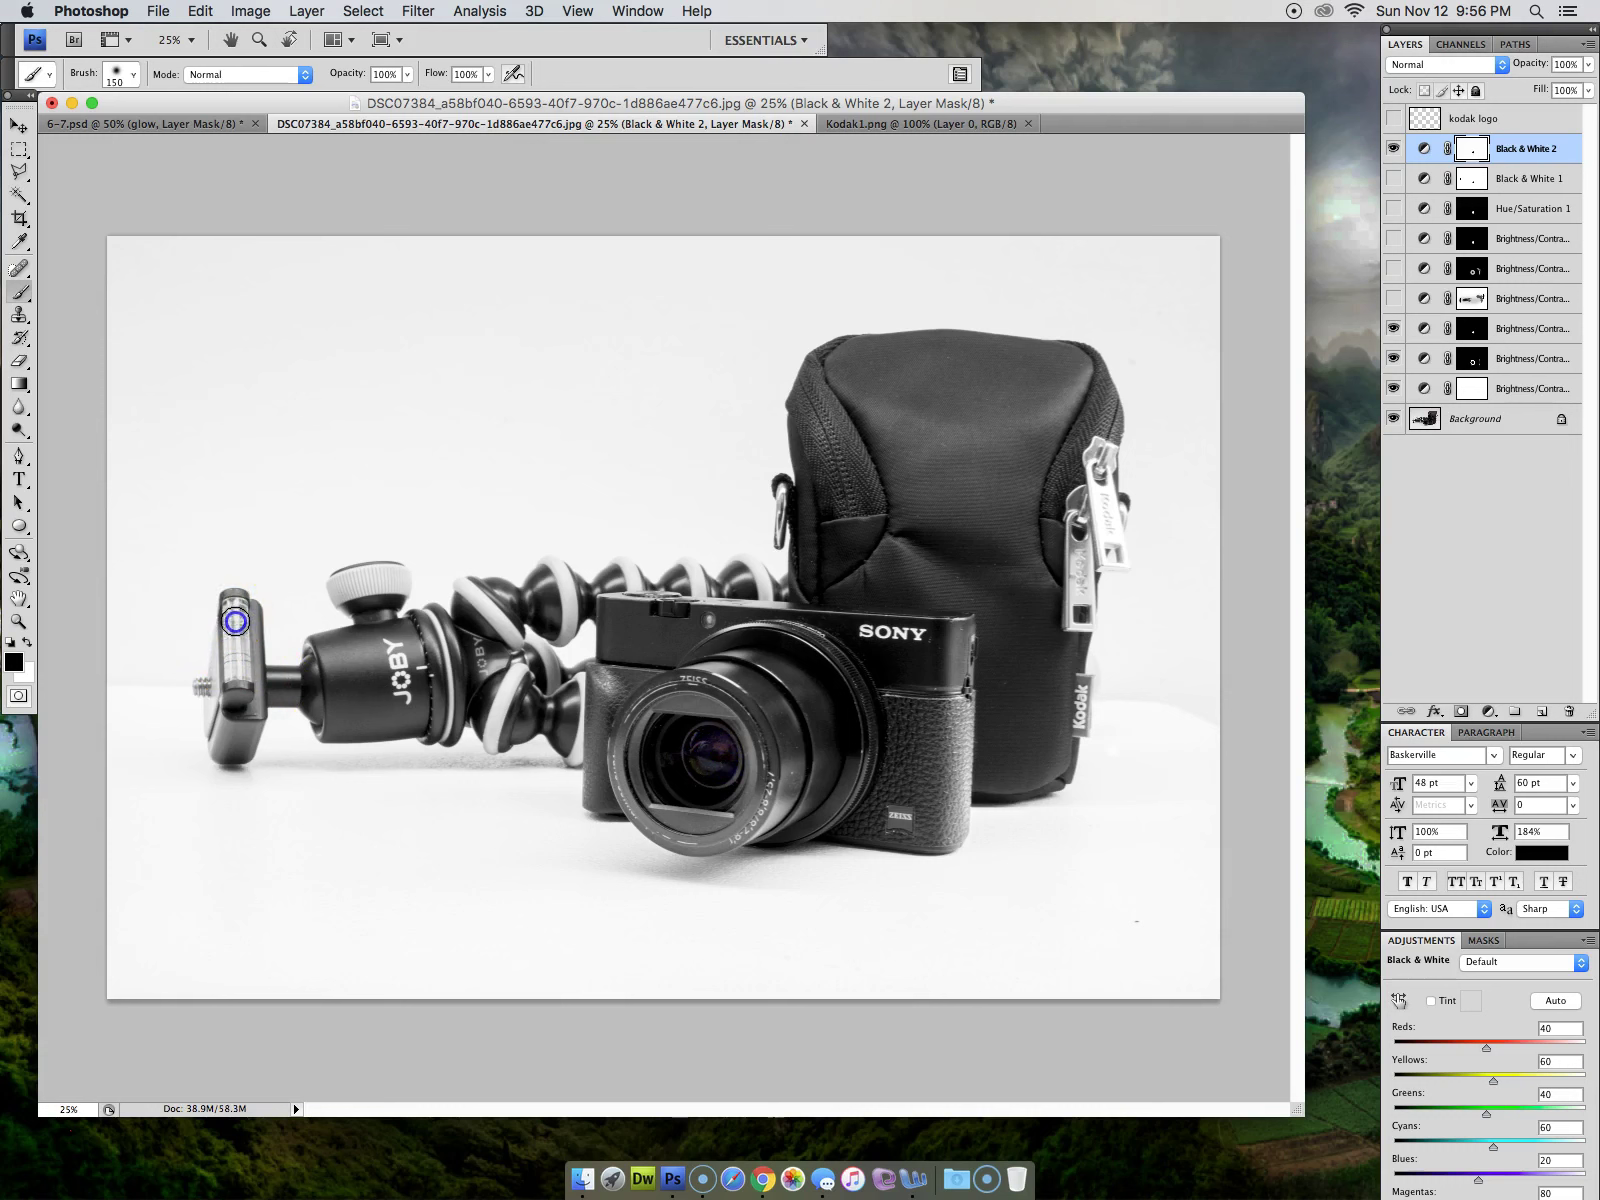
mouse_move(237, 669)
mouse_down()
mouse_move(237, 611)
mouse_move(234, 657)
mouse_move(234, 610)
mouse_move(234, 670)
mouse_move(234, 608)
mouse_move(235, 668)
mouse_up()
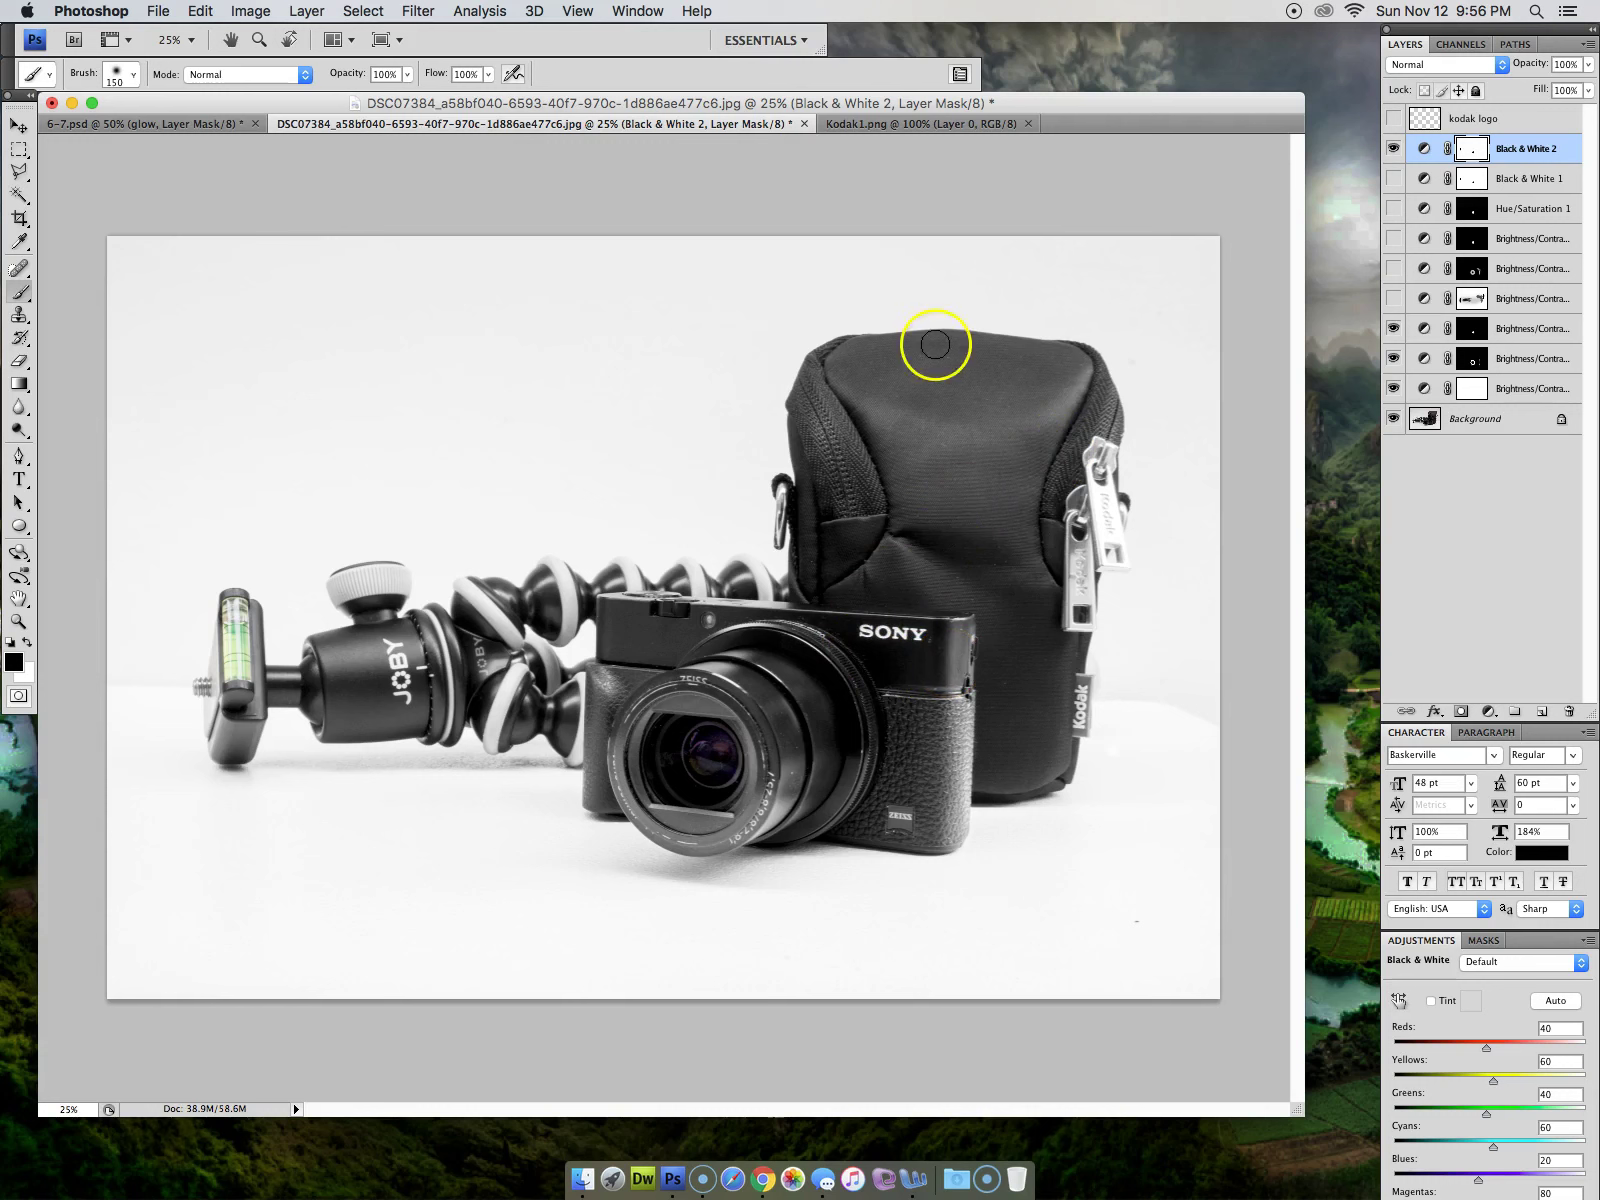
Copy the Kodak logo from Kodak1.png into the camera photo with the Move tool and position it on the bag's upper front
click(20, 126)
click(871, 124)
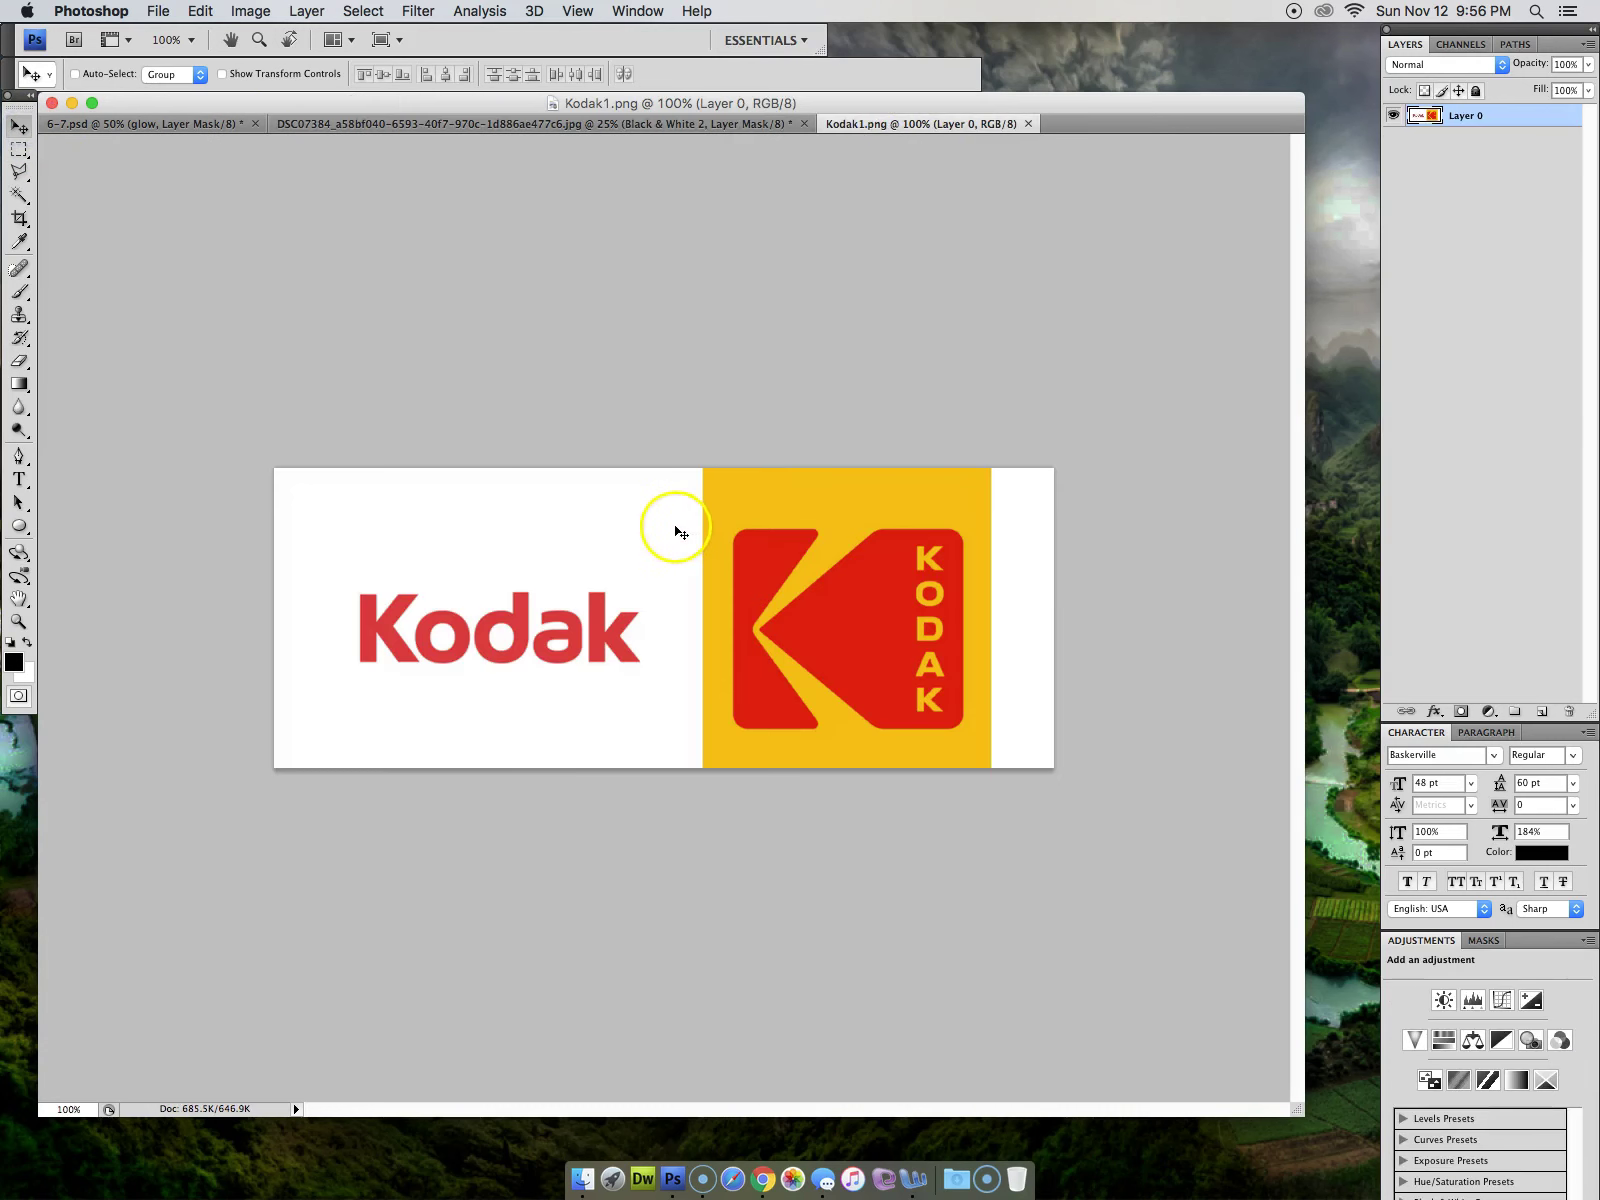
drag(546, 556, 653, 444)
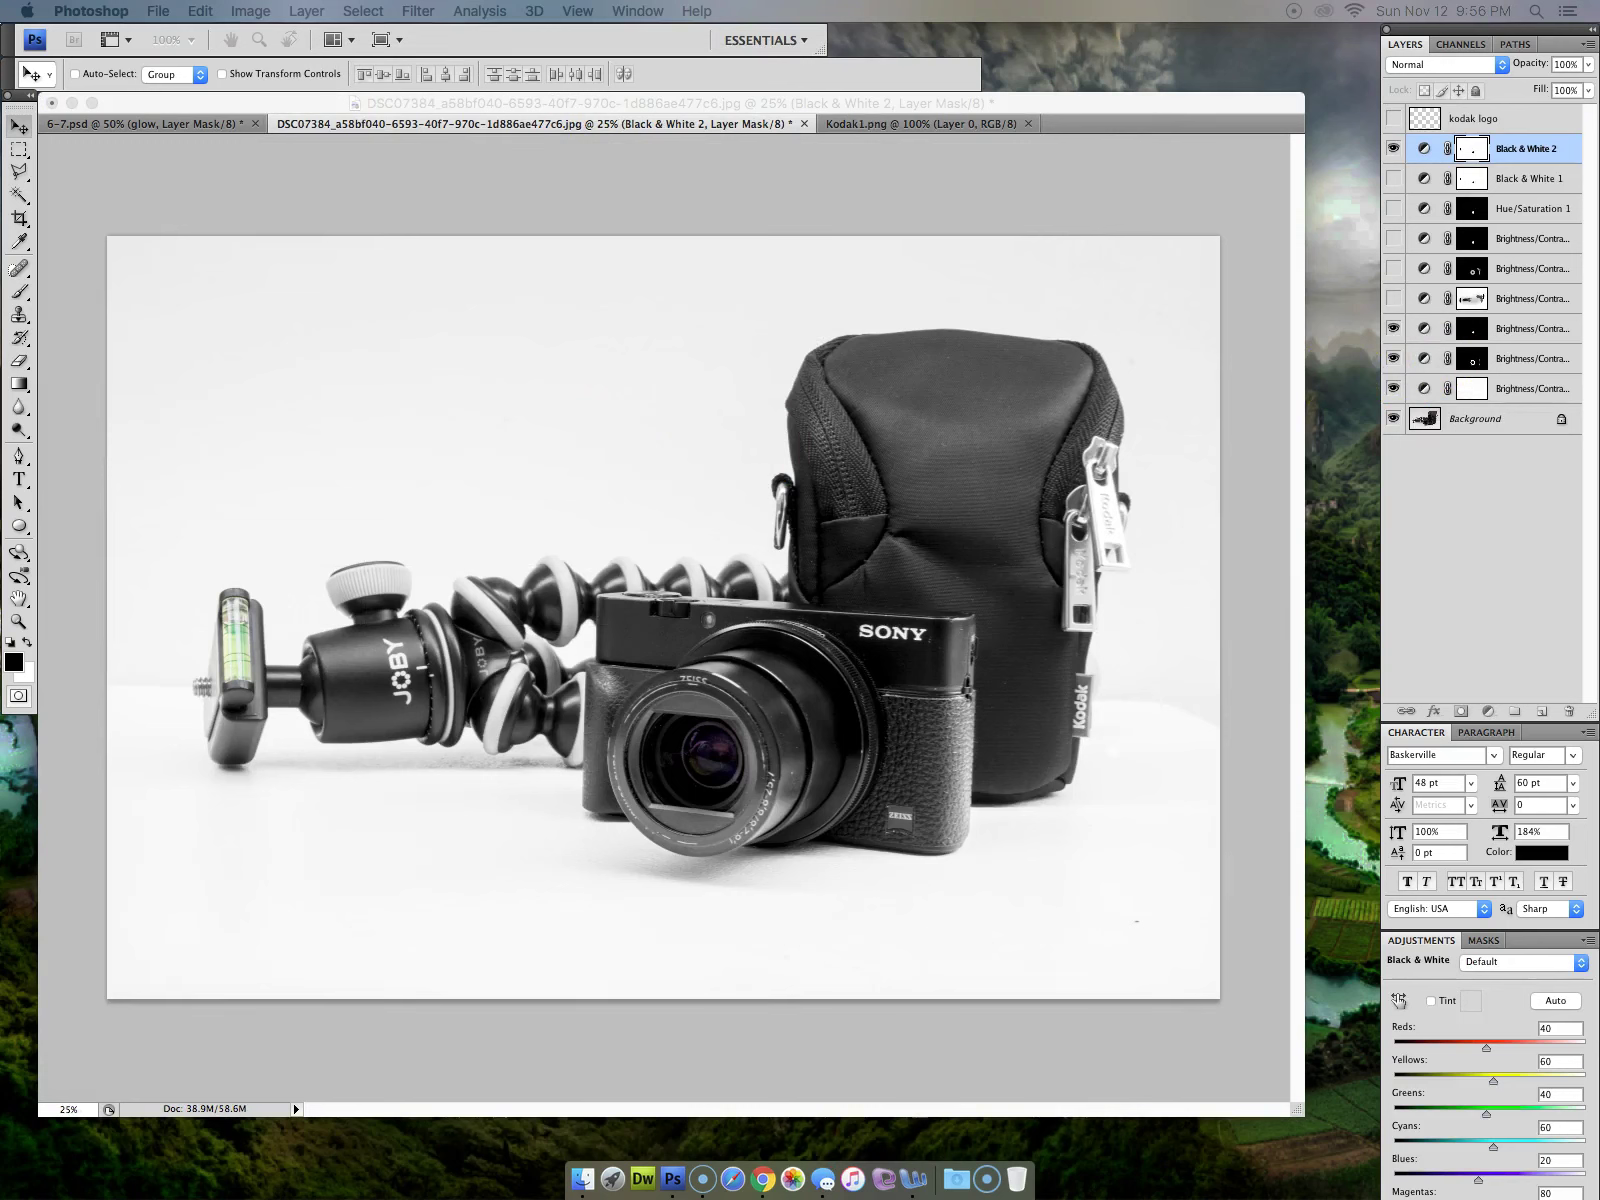
click(960, 596)
drag(690, 440, 982, 453)
click(905, 385)
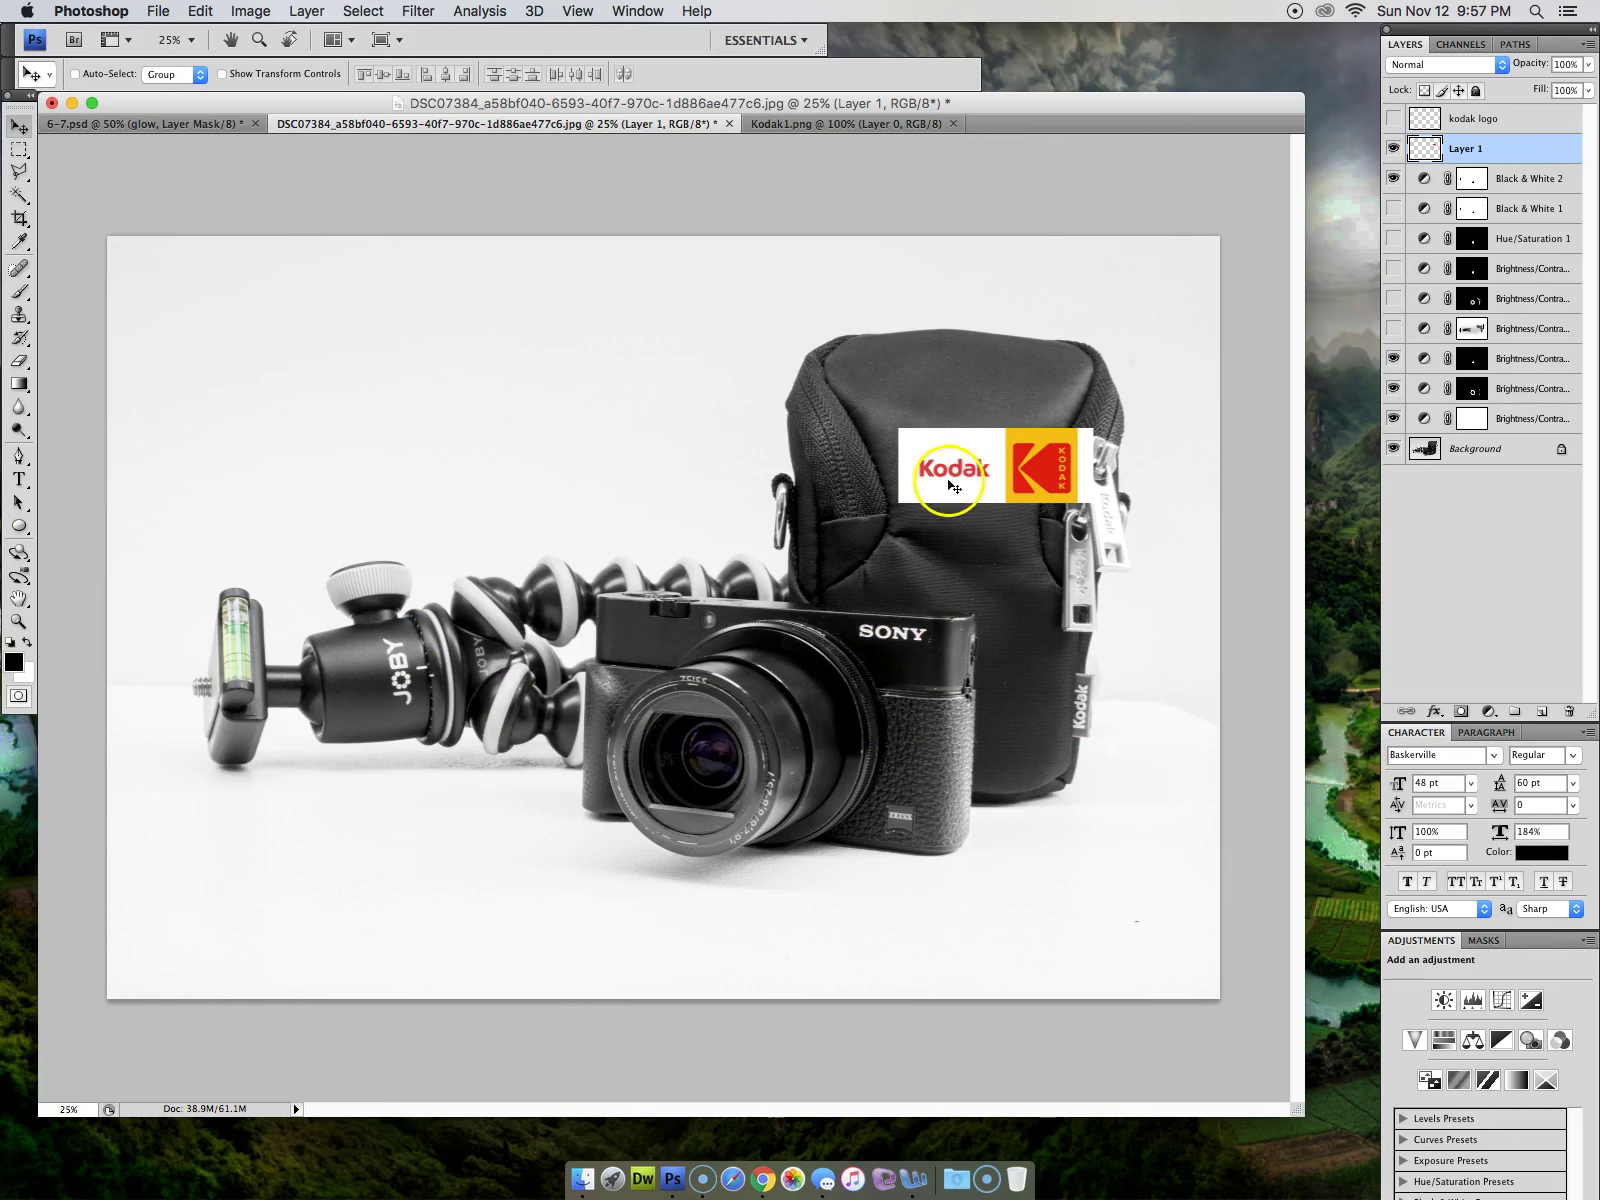
drag(953, 470, 960, 408)
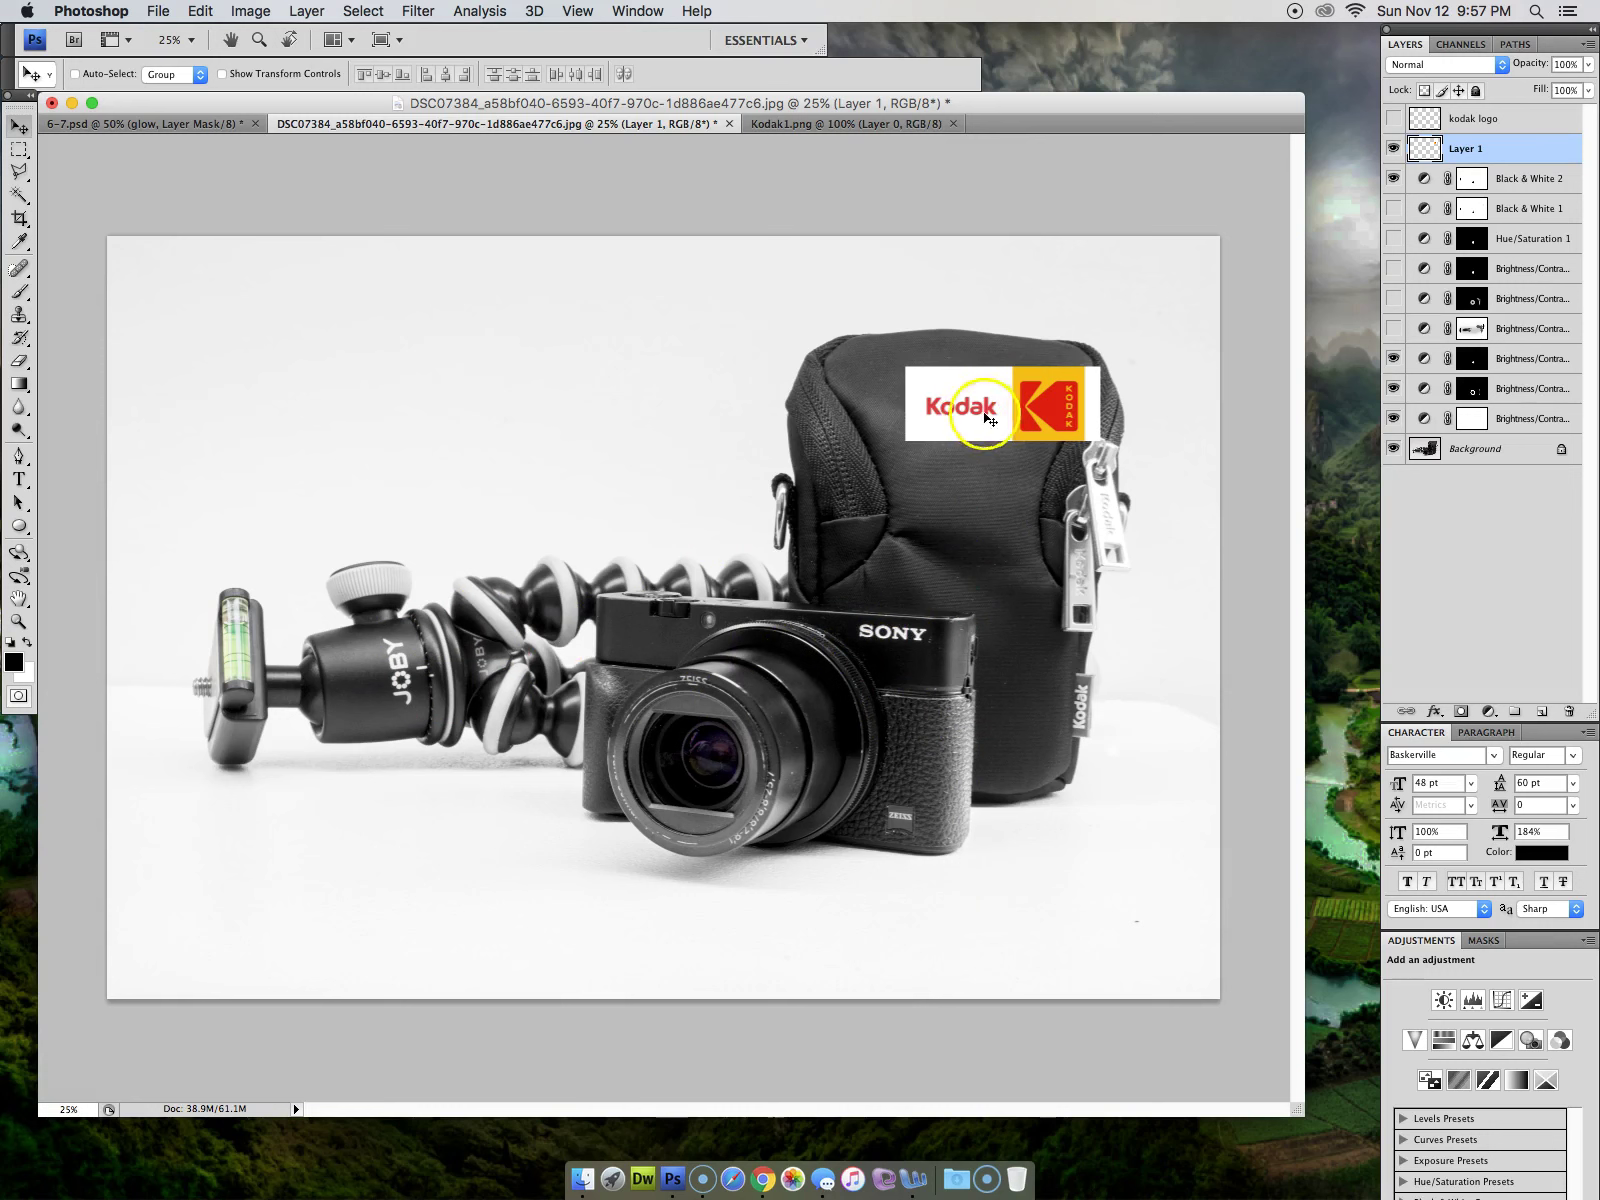
drag(984, 401, 968, 470)
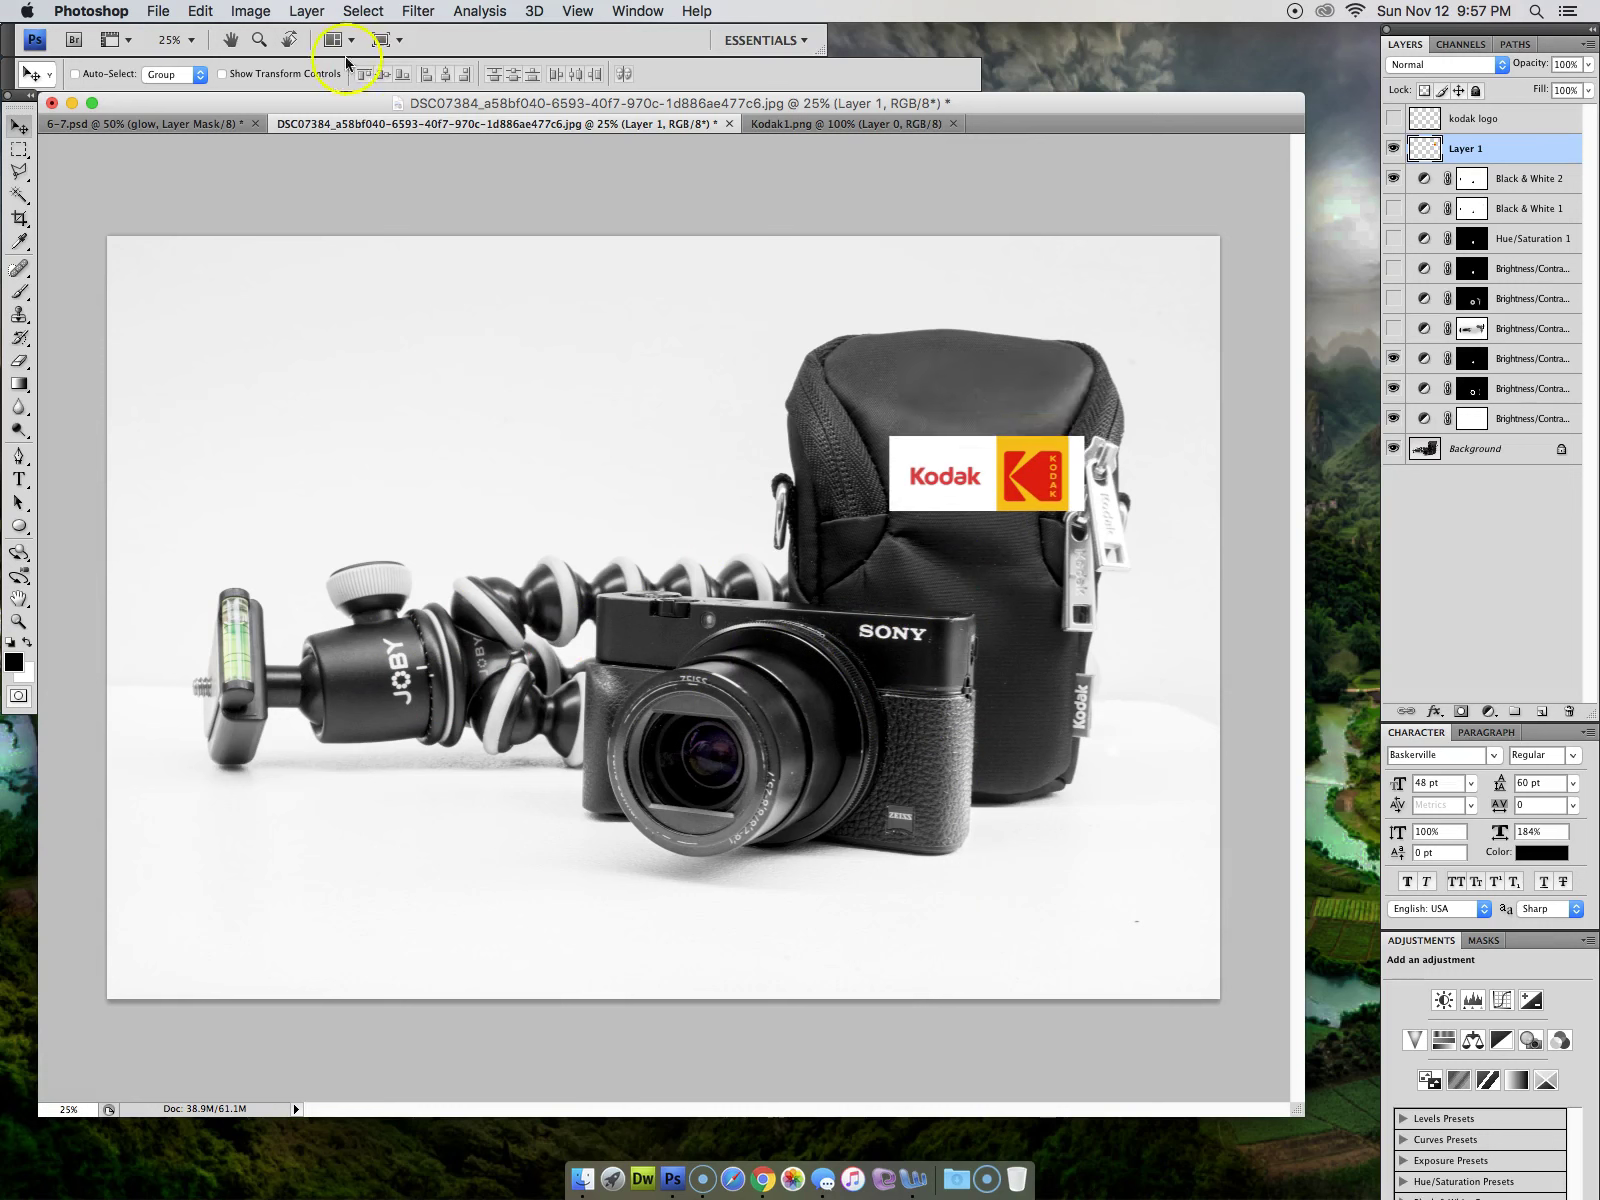
Desaturate the Kodak logo layer and move the logo up onto the bag's top flap
click(252, 10)
mouse_move(257, 68)
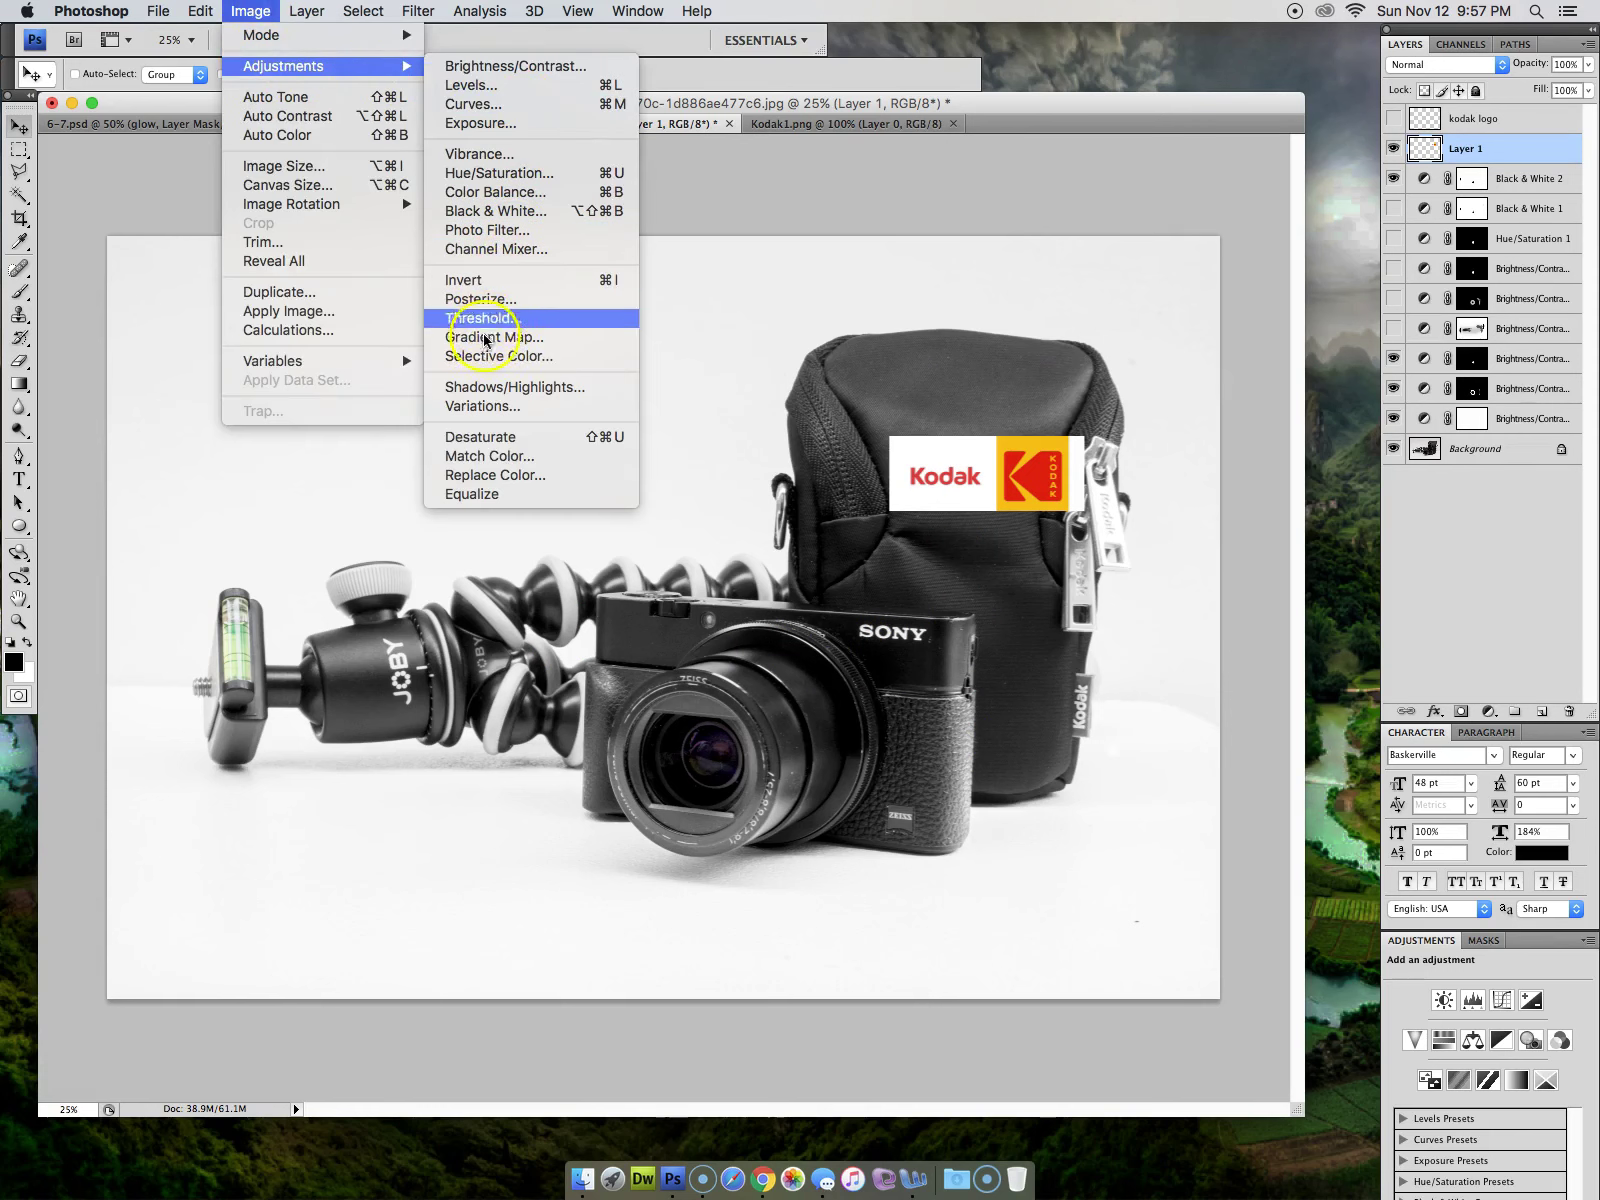
click(514, 441)
drag(1011, 464, 978, 406)
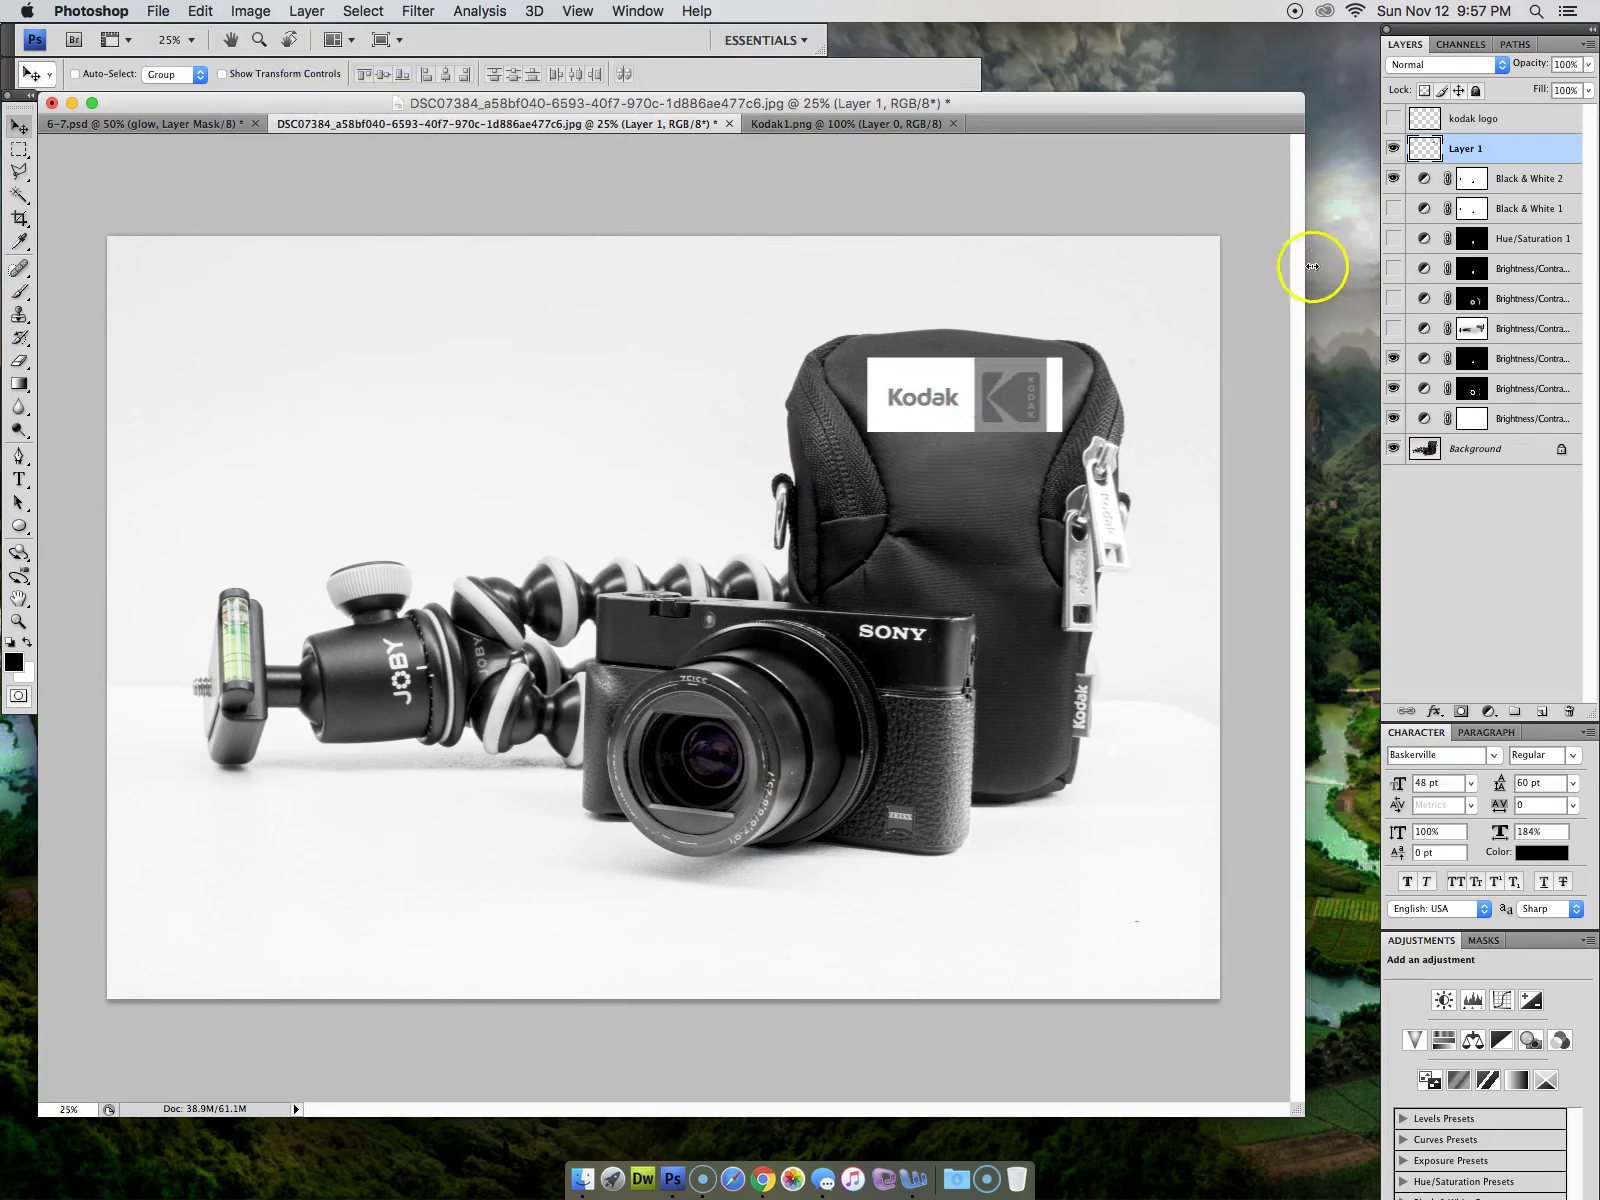
Darken the grey Kodak logo with Levels, setting the input black point to 109 and the white point to 241
key(super+space)
super+click(941, 409)
super+click(986, 410)
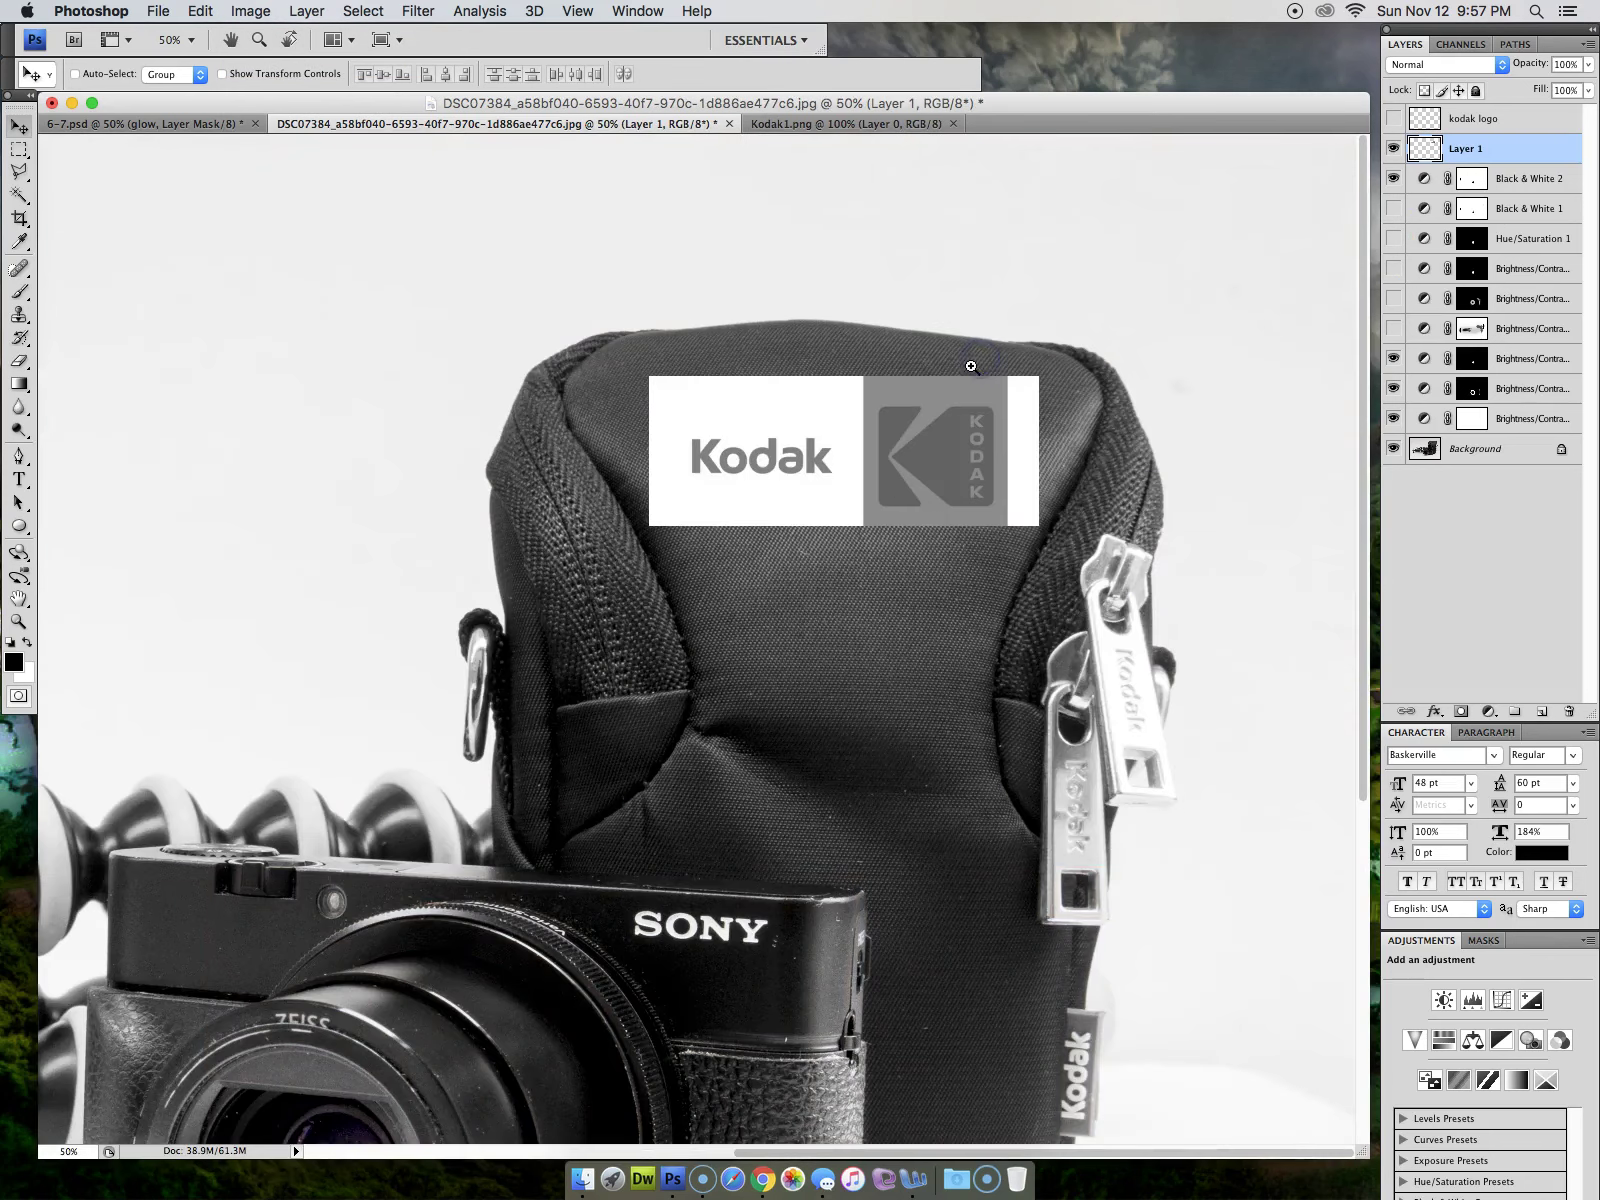
super+click(810, 452)
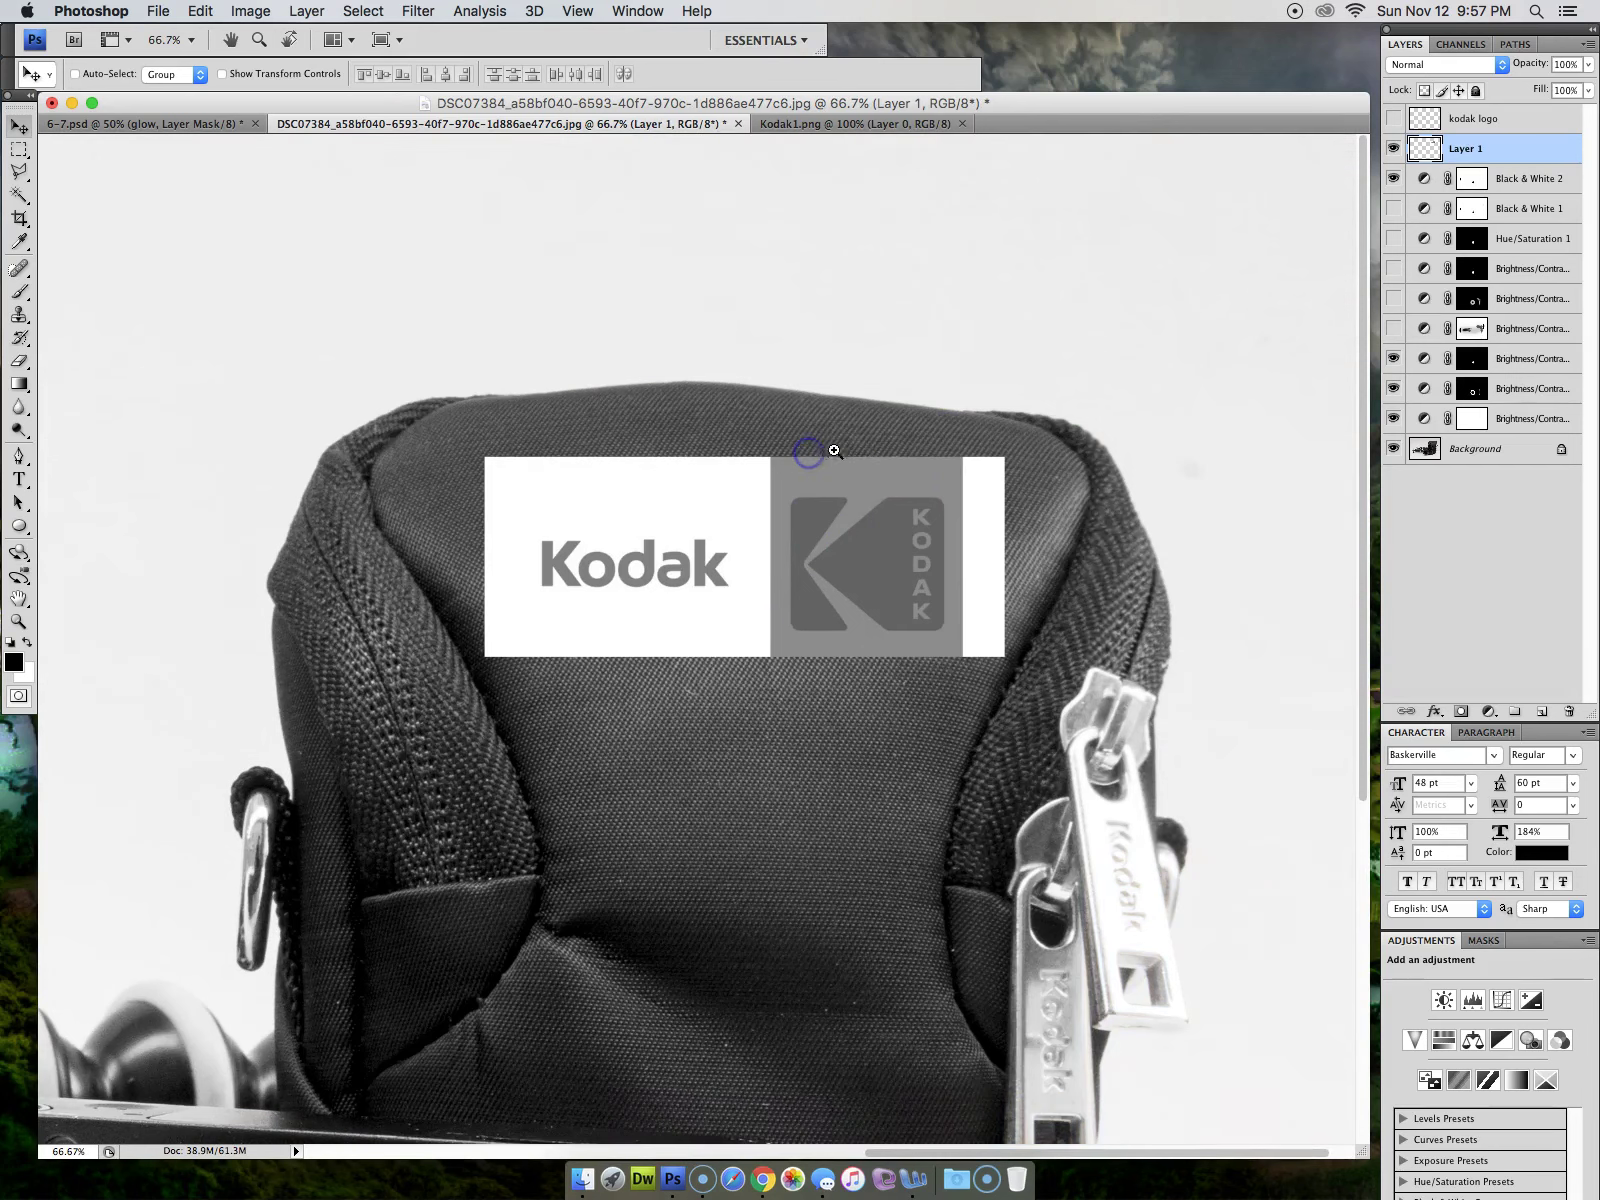
click(252, 12)
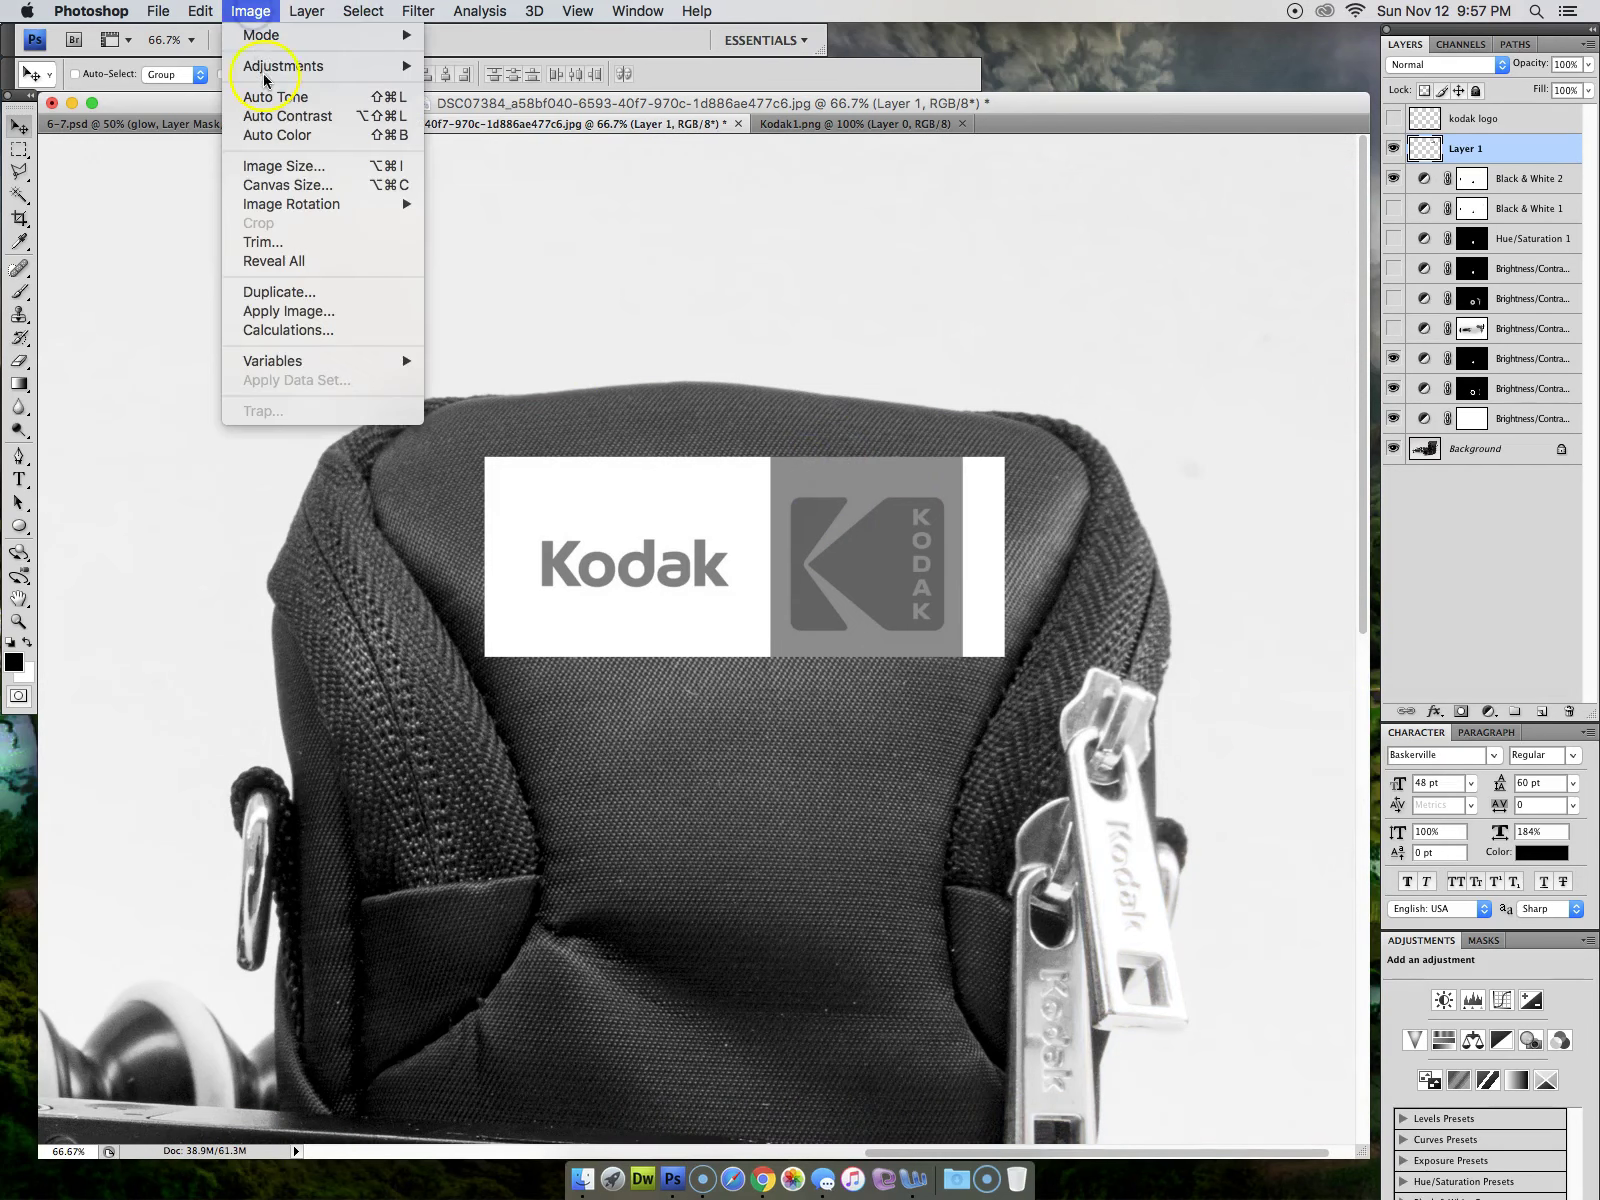
mouse_move(262, 70)
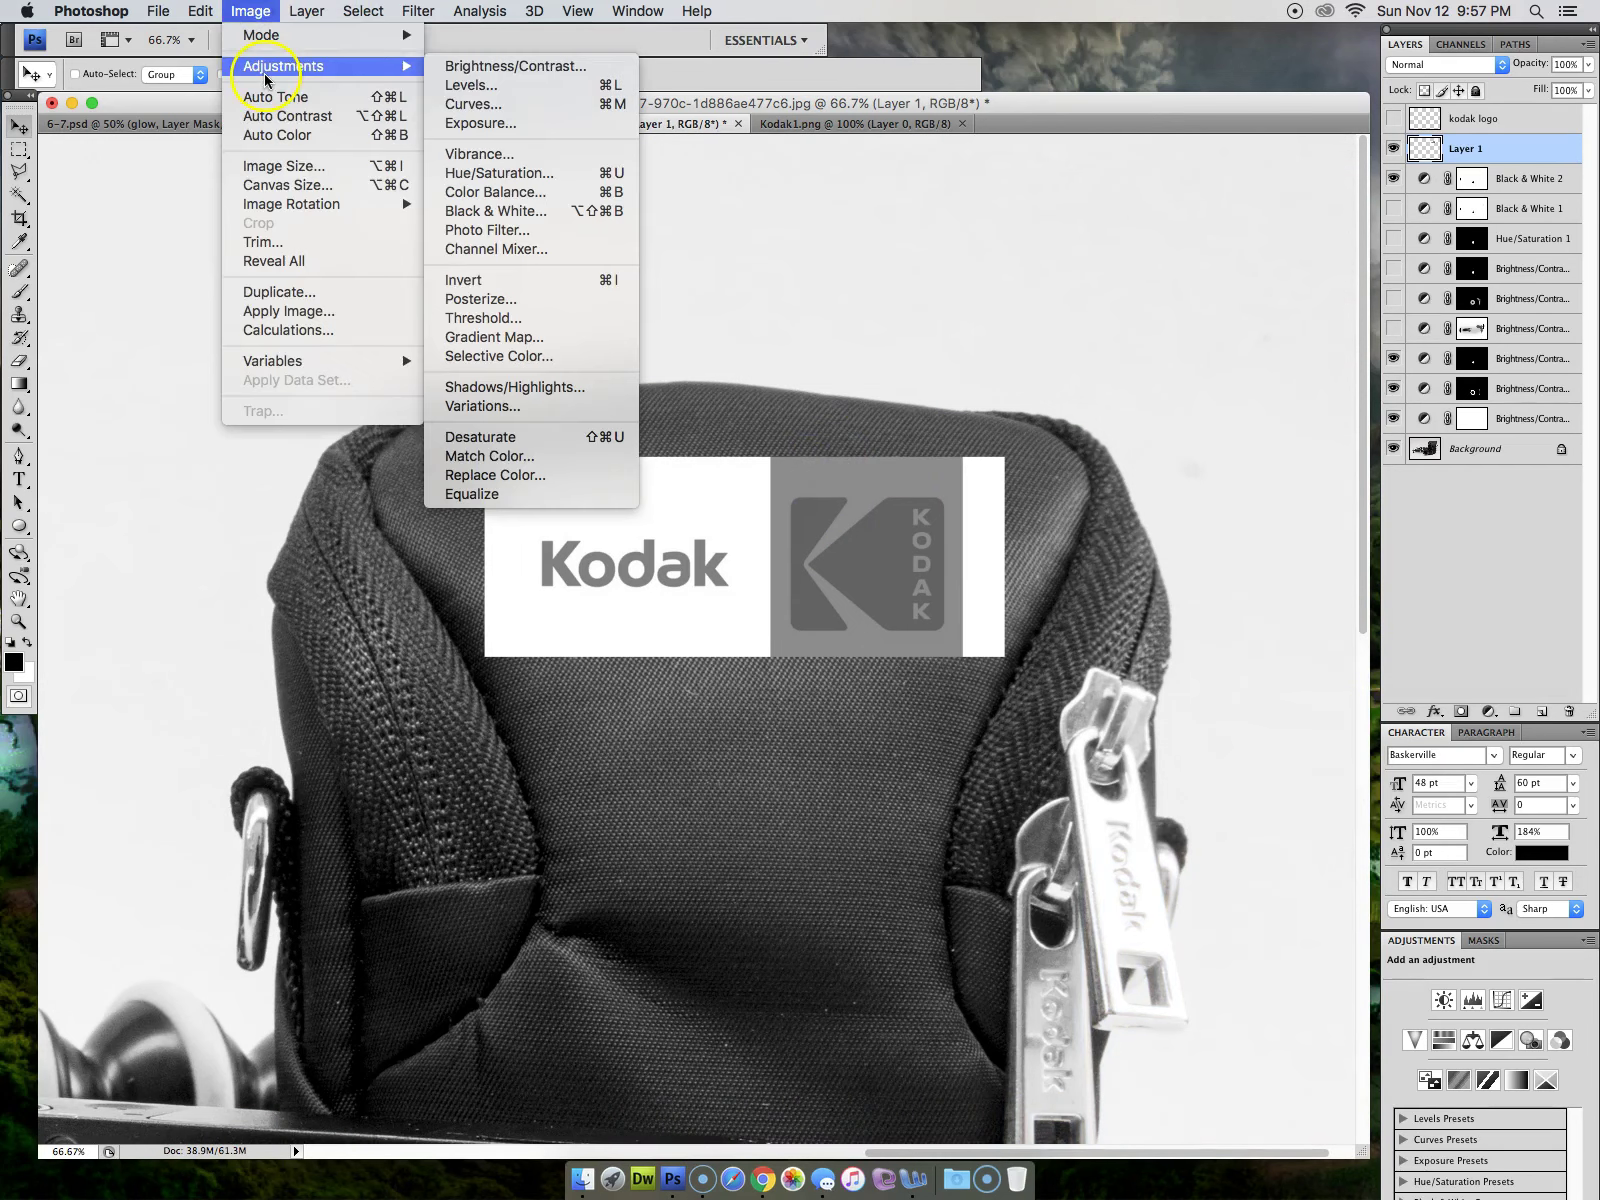
click(474, 86)
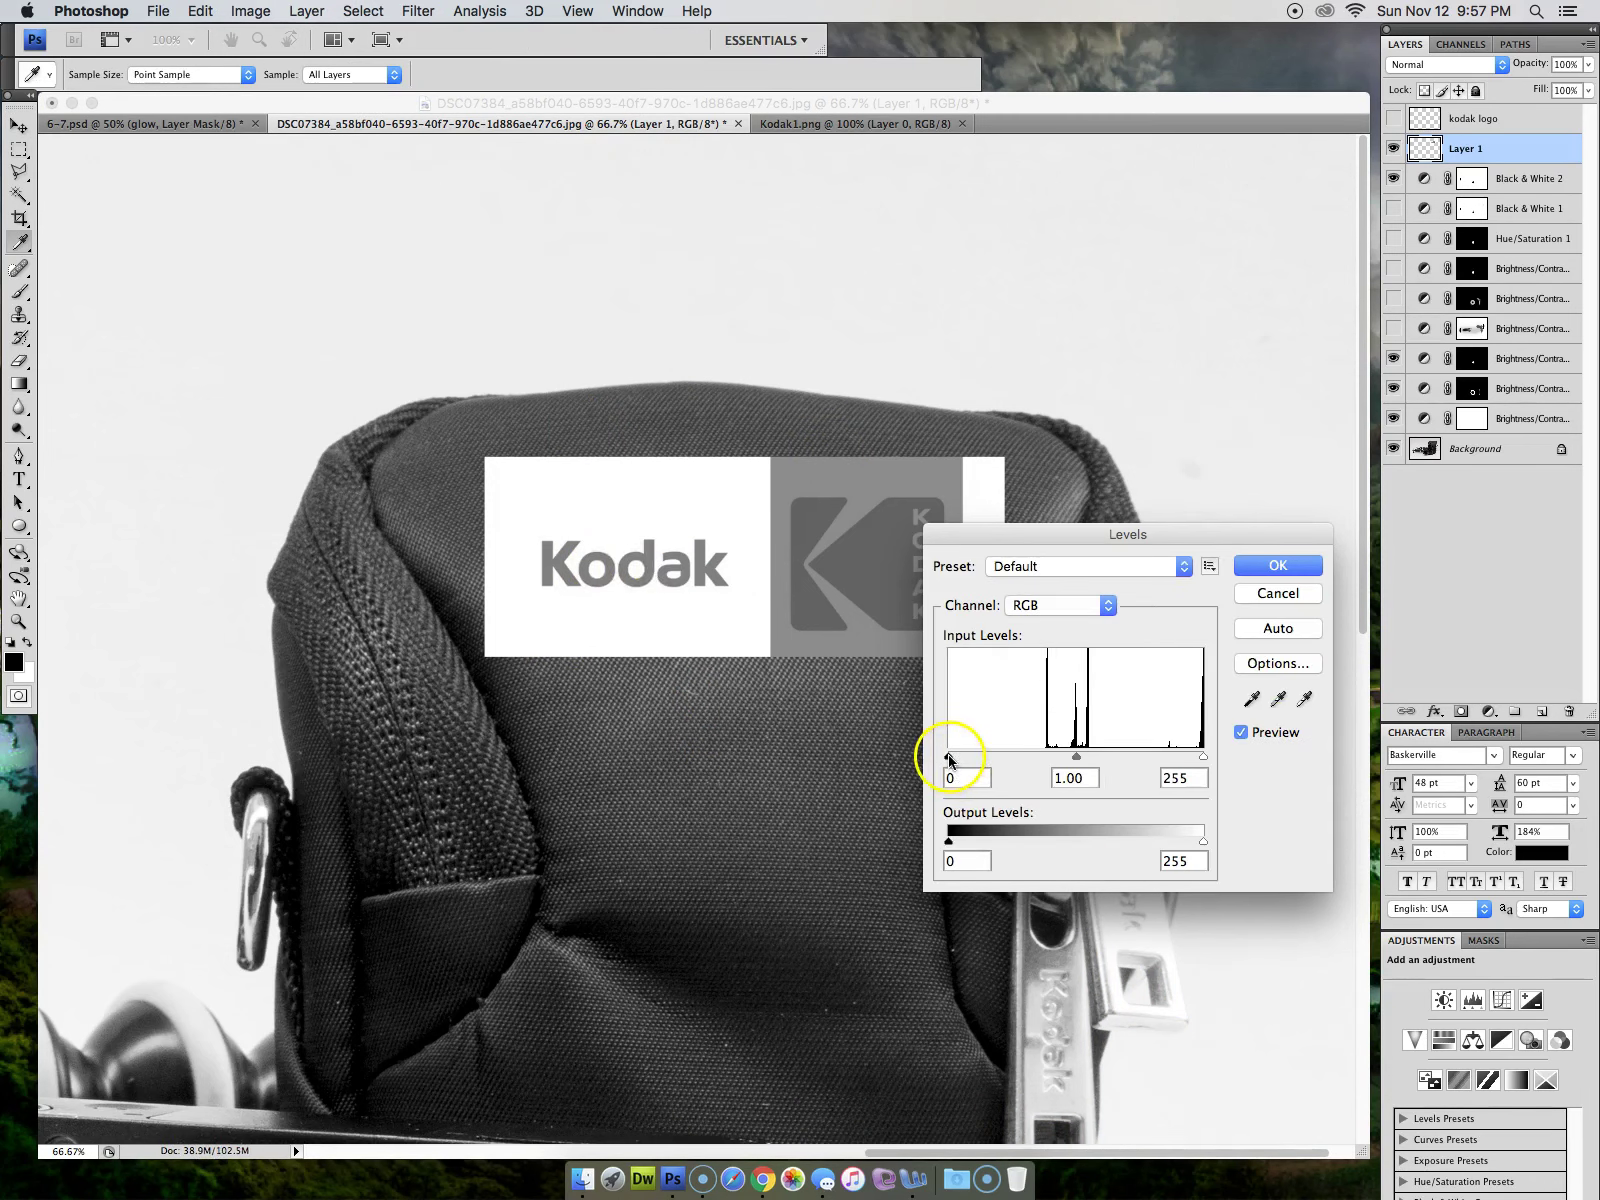
drag(949, 760, 1058, 759)
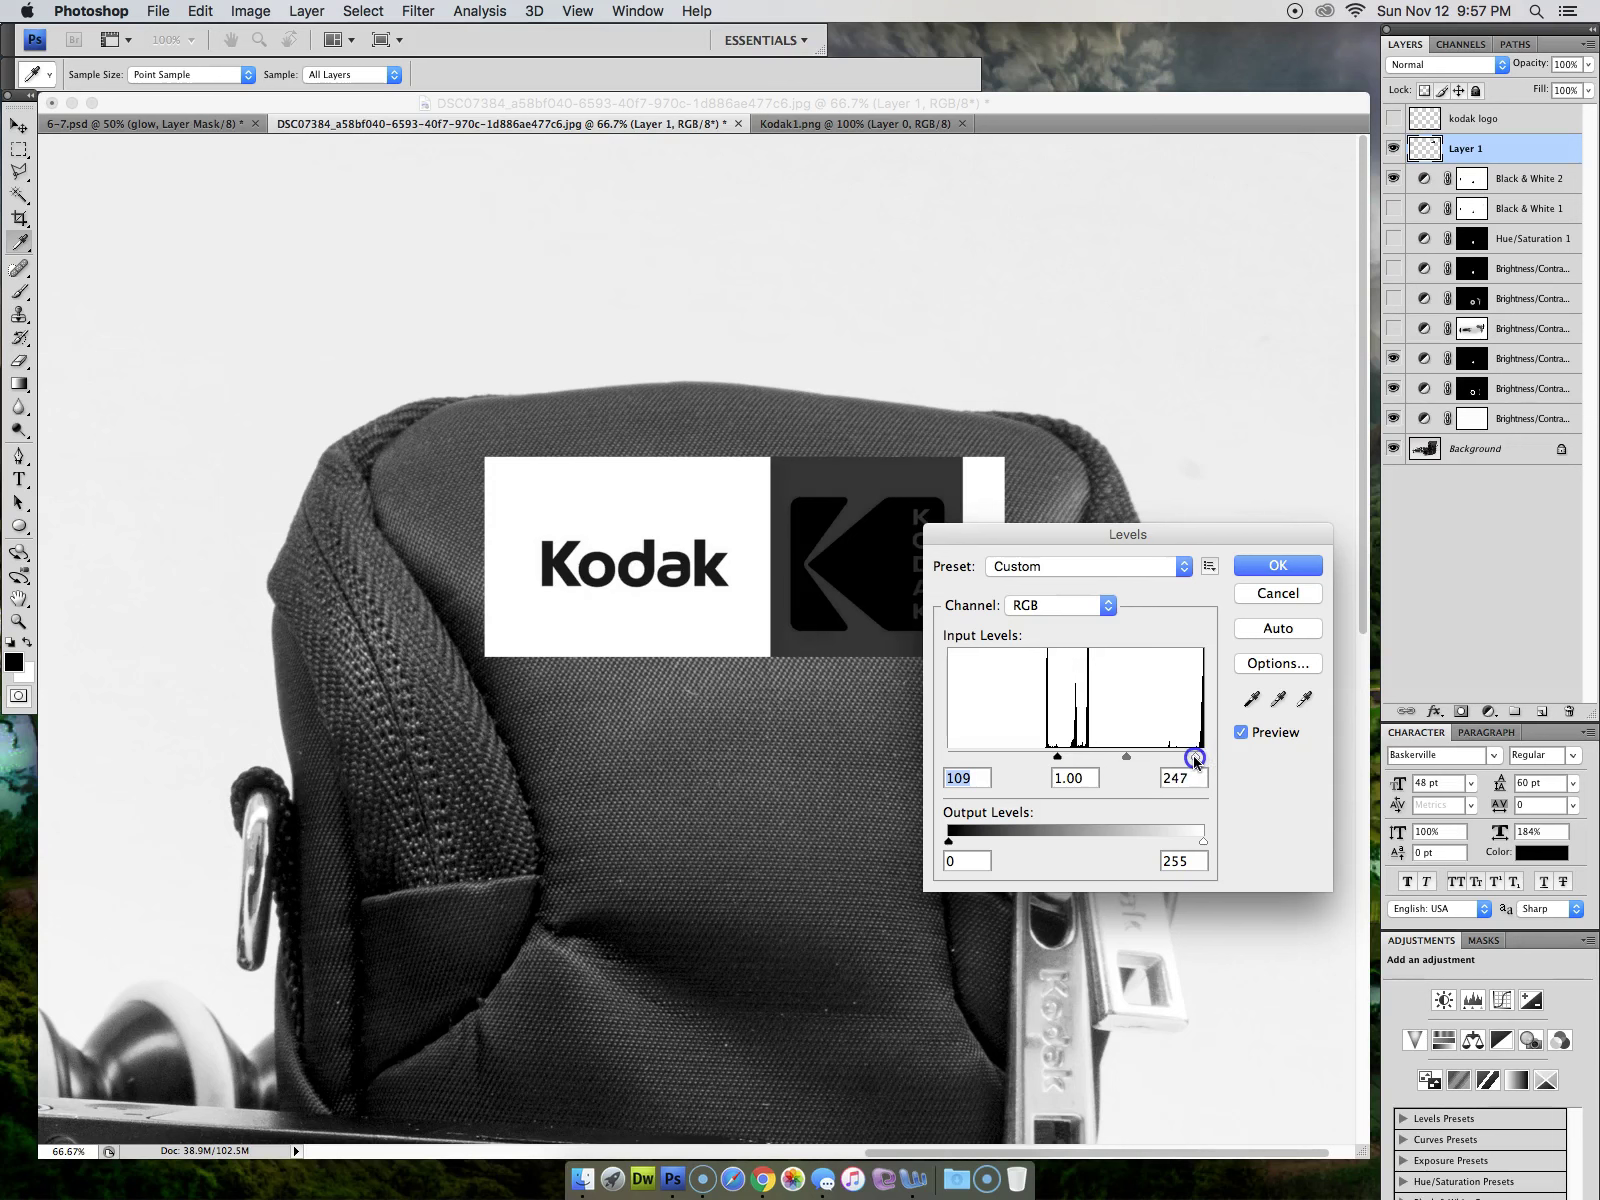
click(1190, 762)
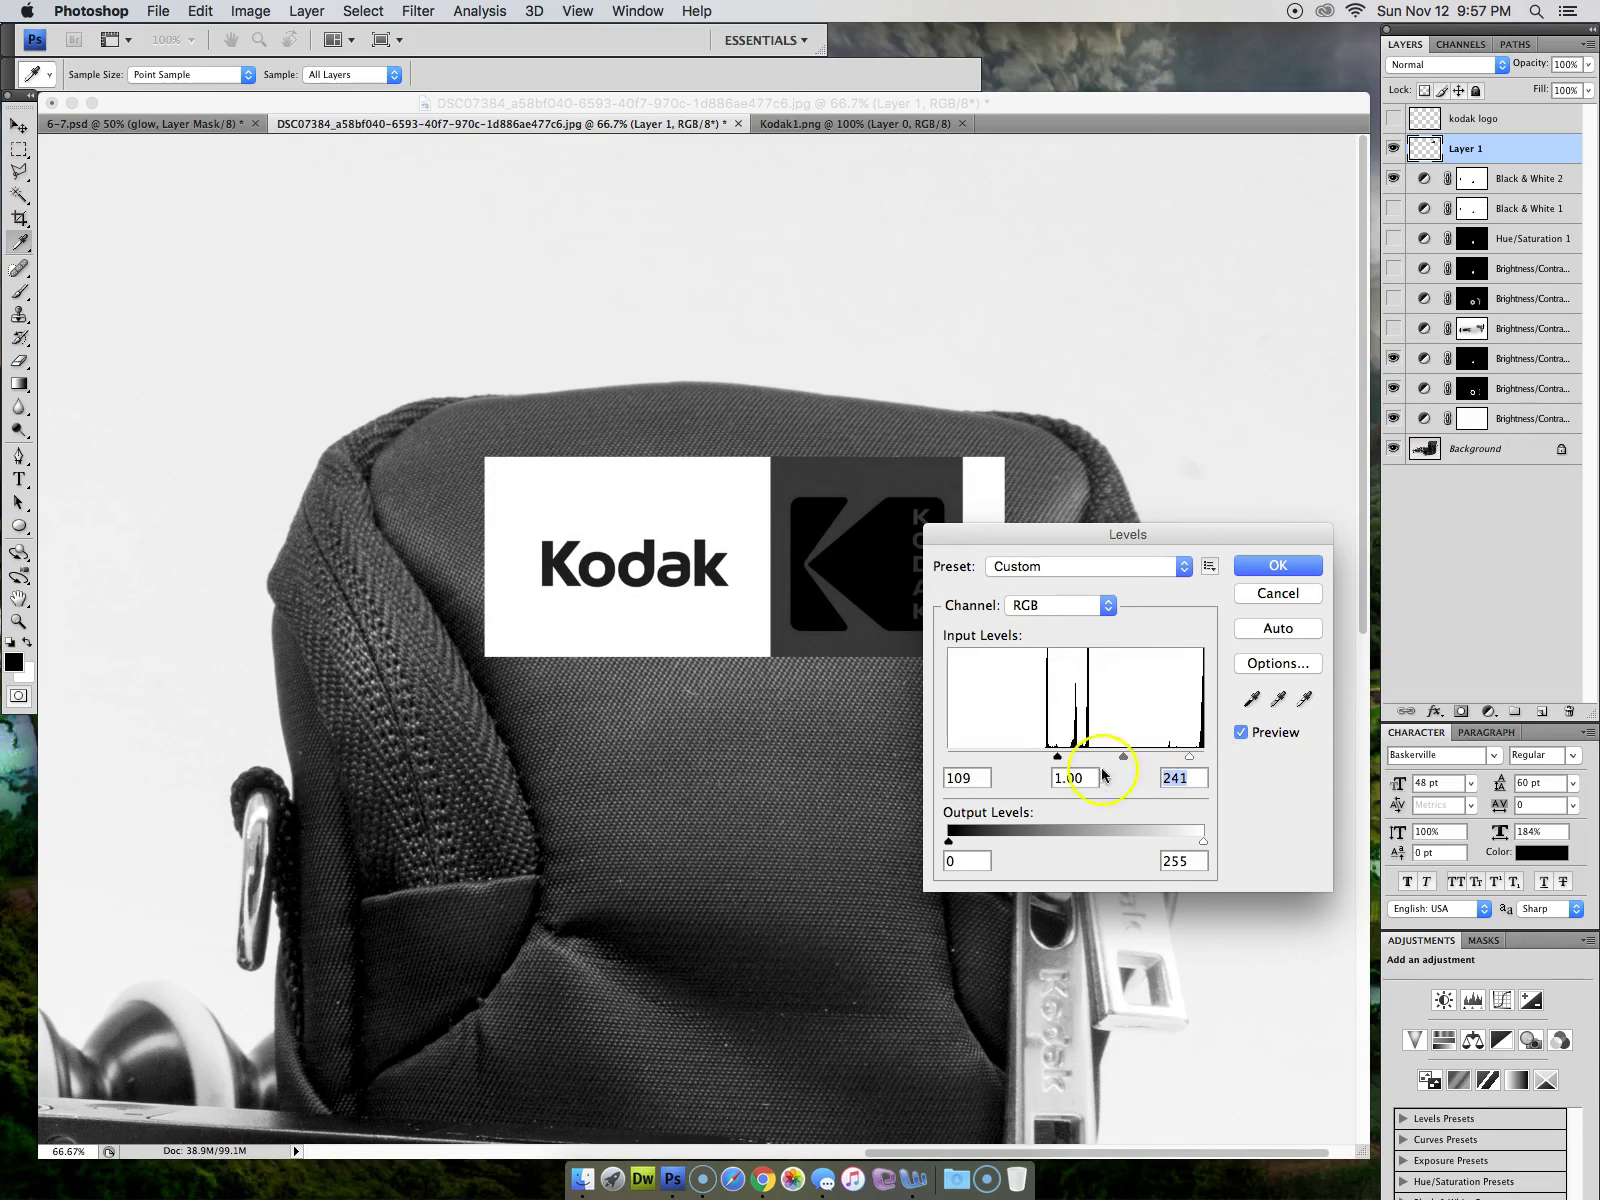
click(1276, 567)
key(v)
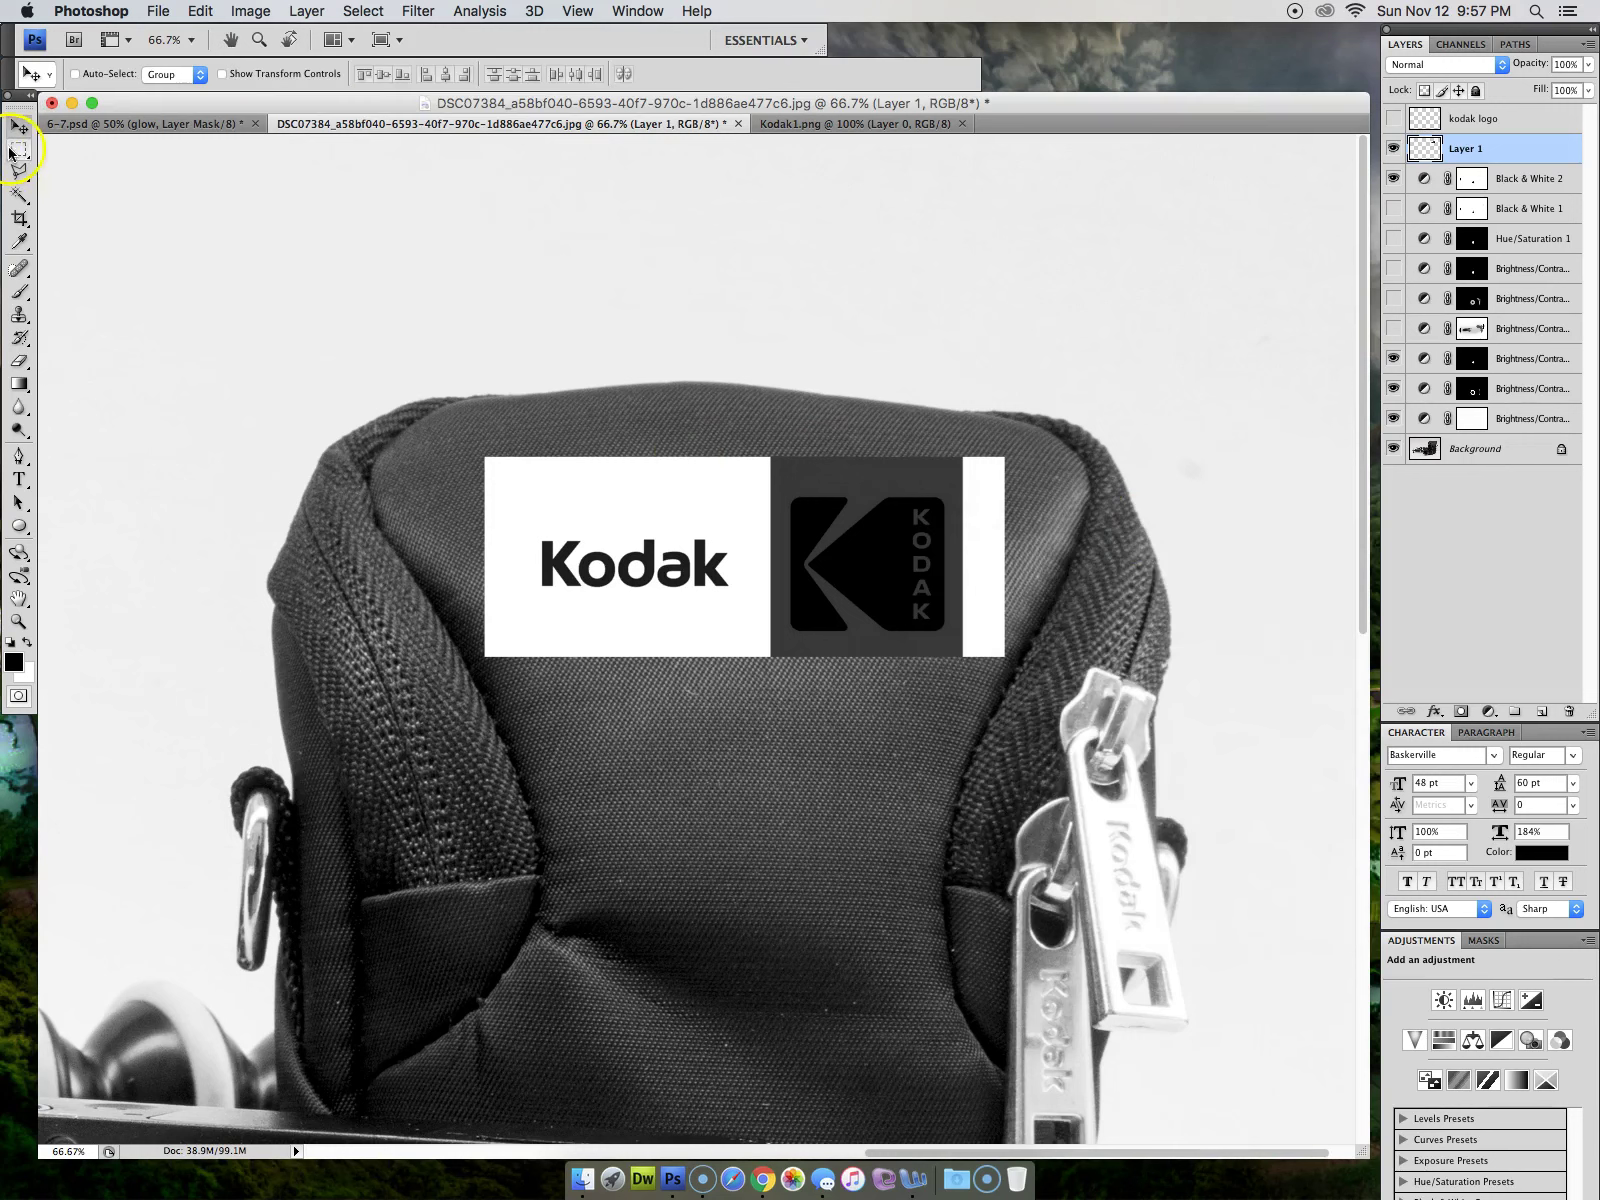
Marquee-select the Kodak wordmark, delete everything else on the logo layer by inverting the selection, and deselect
click(18, 150)
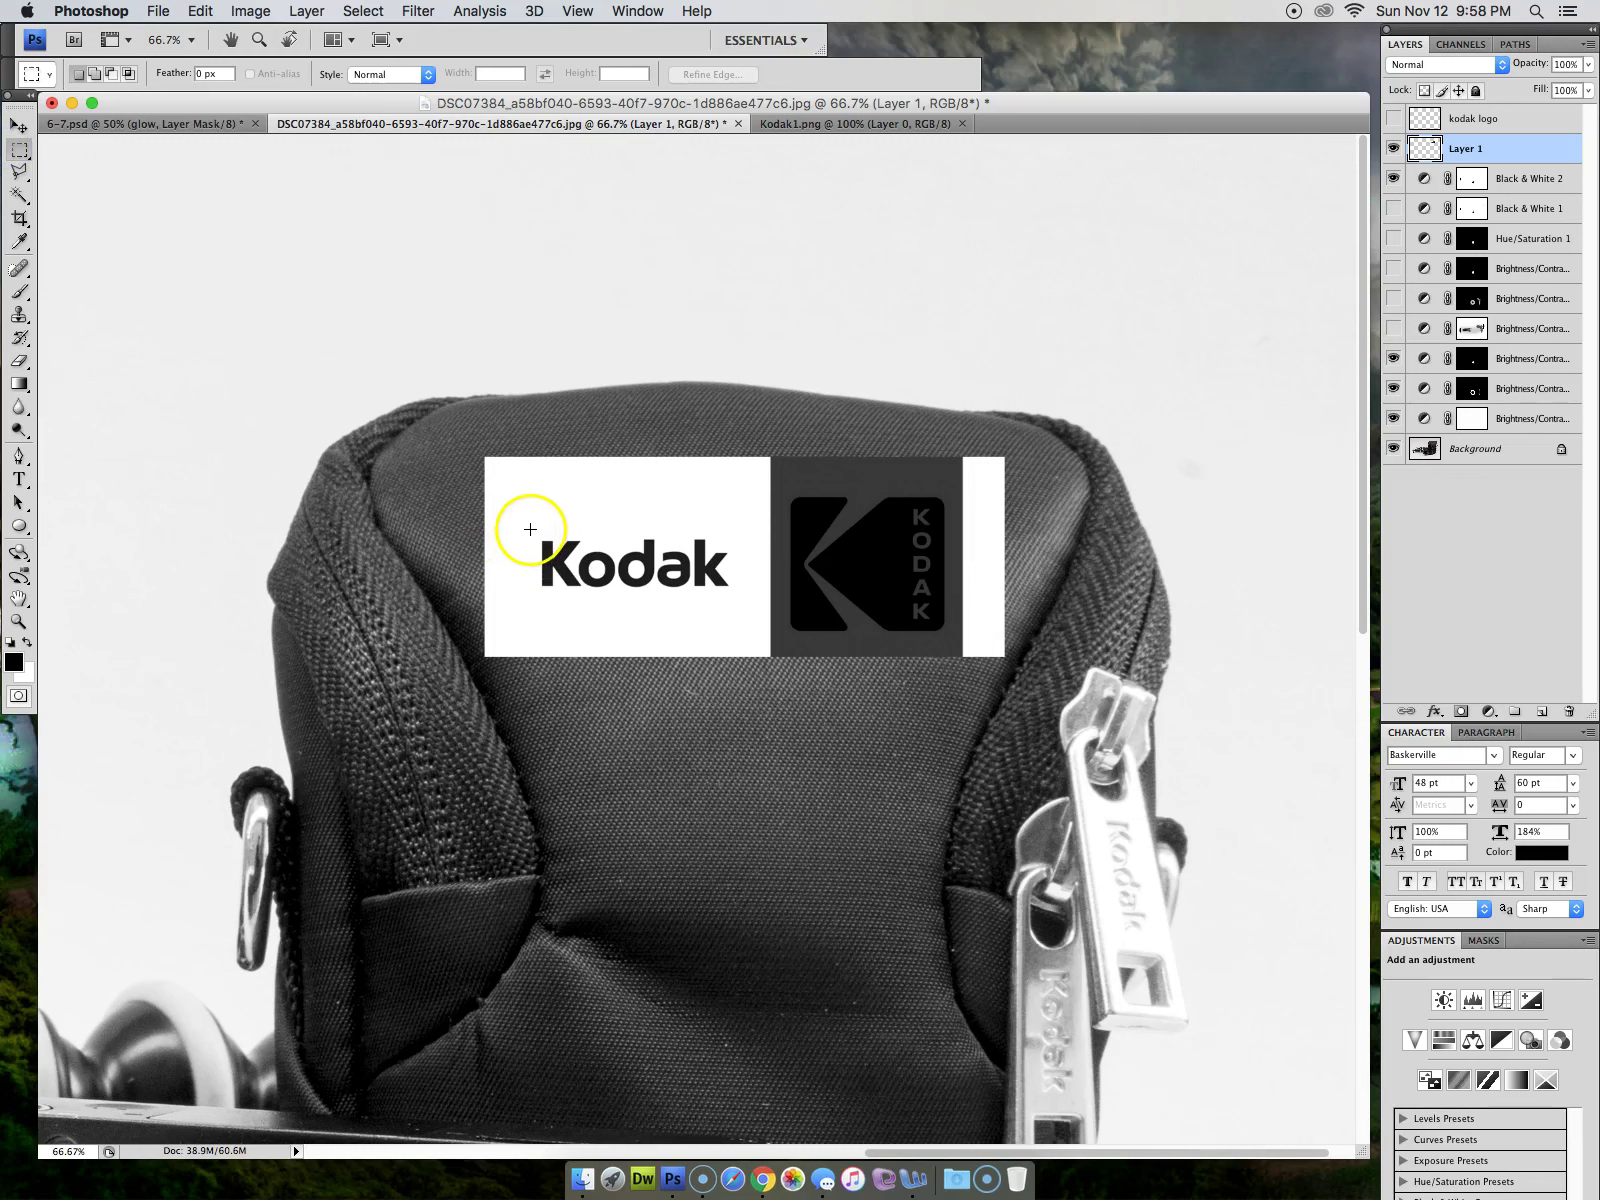
drag(530, 527, 742, 600)
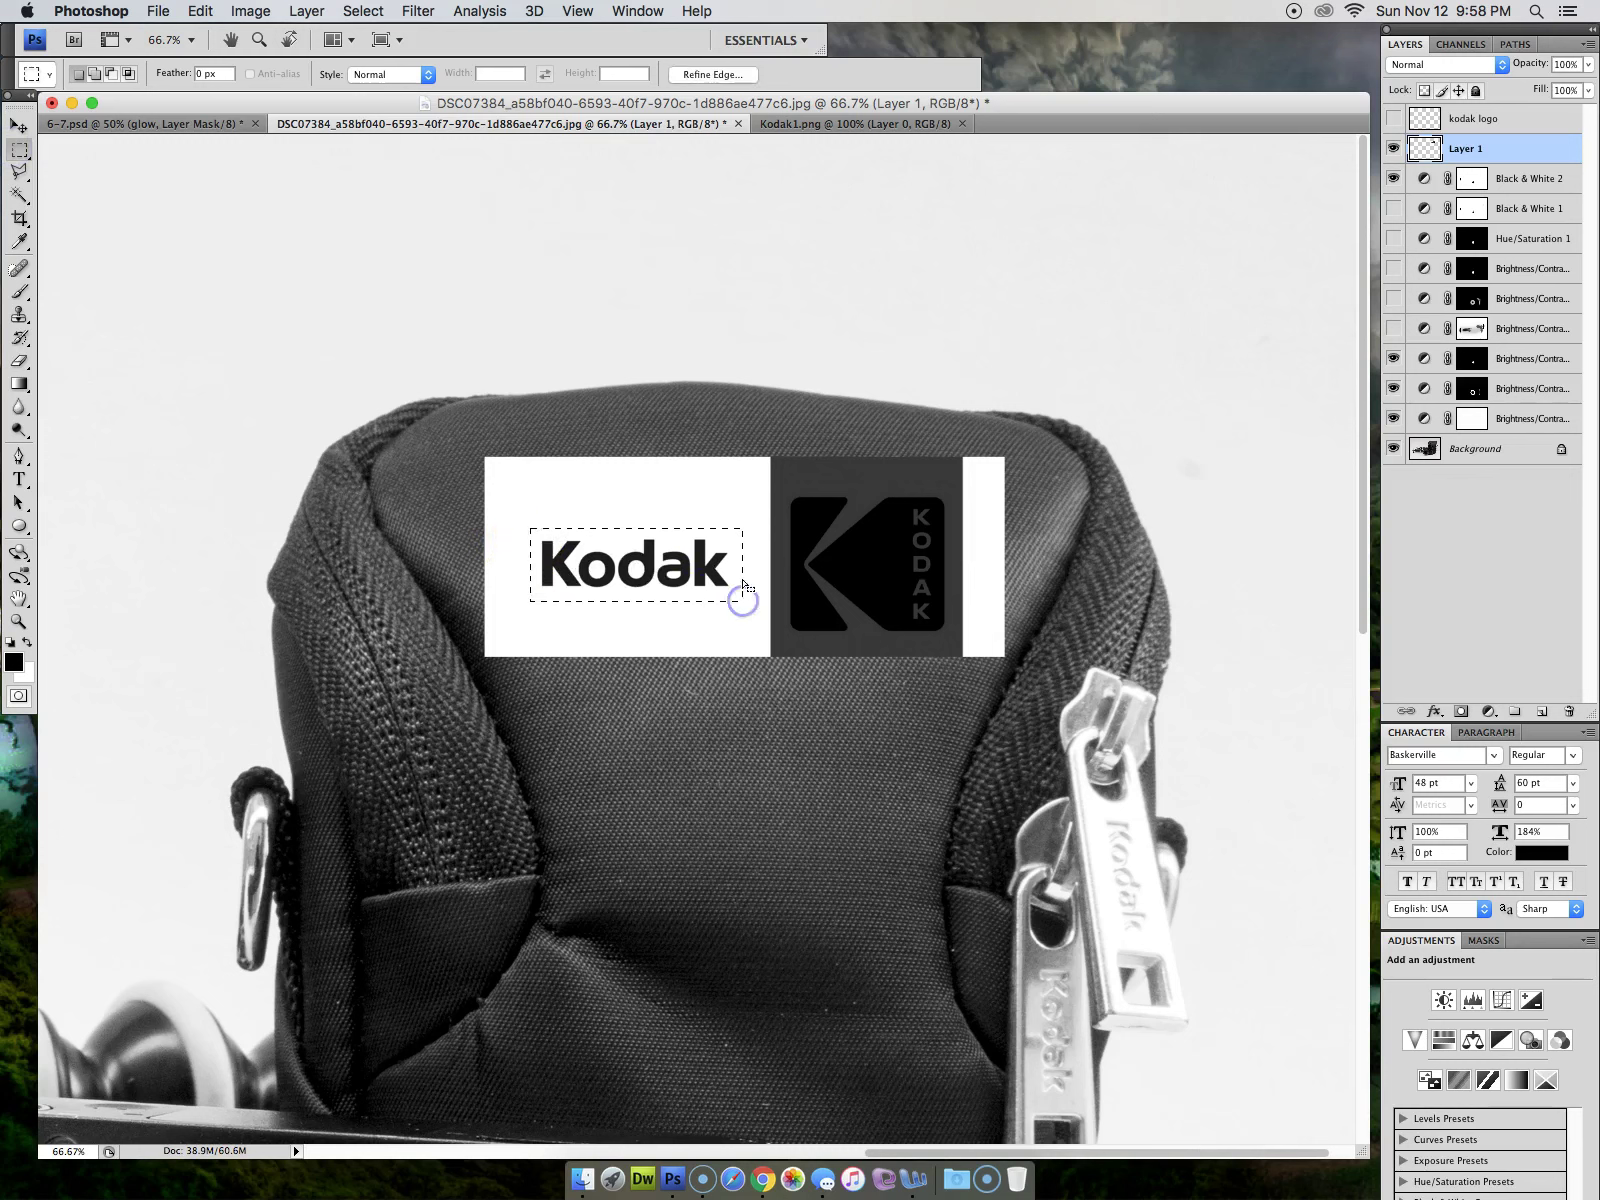
click(361, 12)
click(388, 94)
click(815, 392)
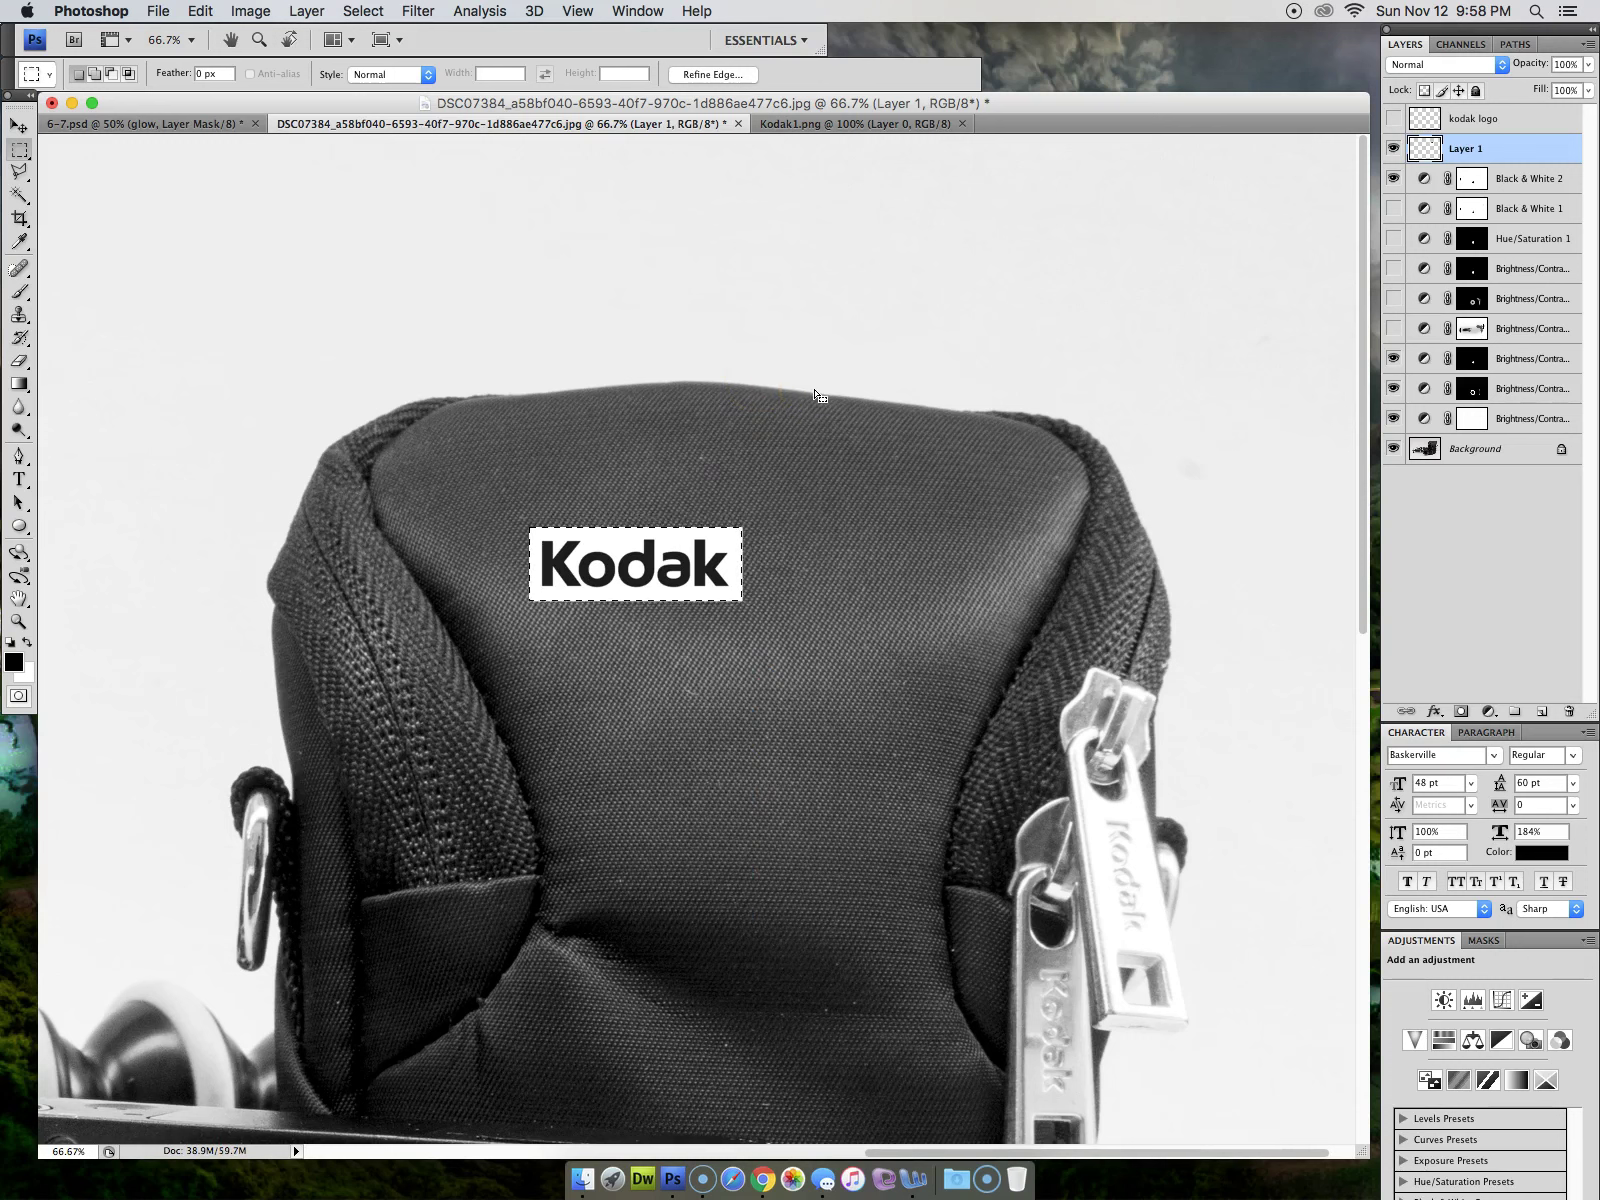
click(732, 370)
click(390, 36)
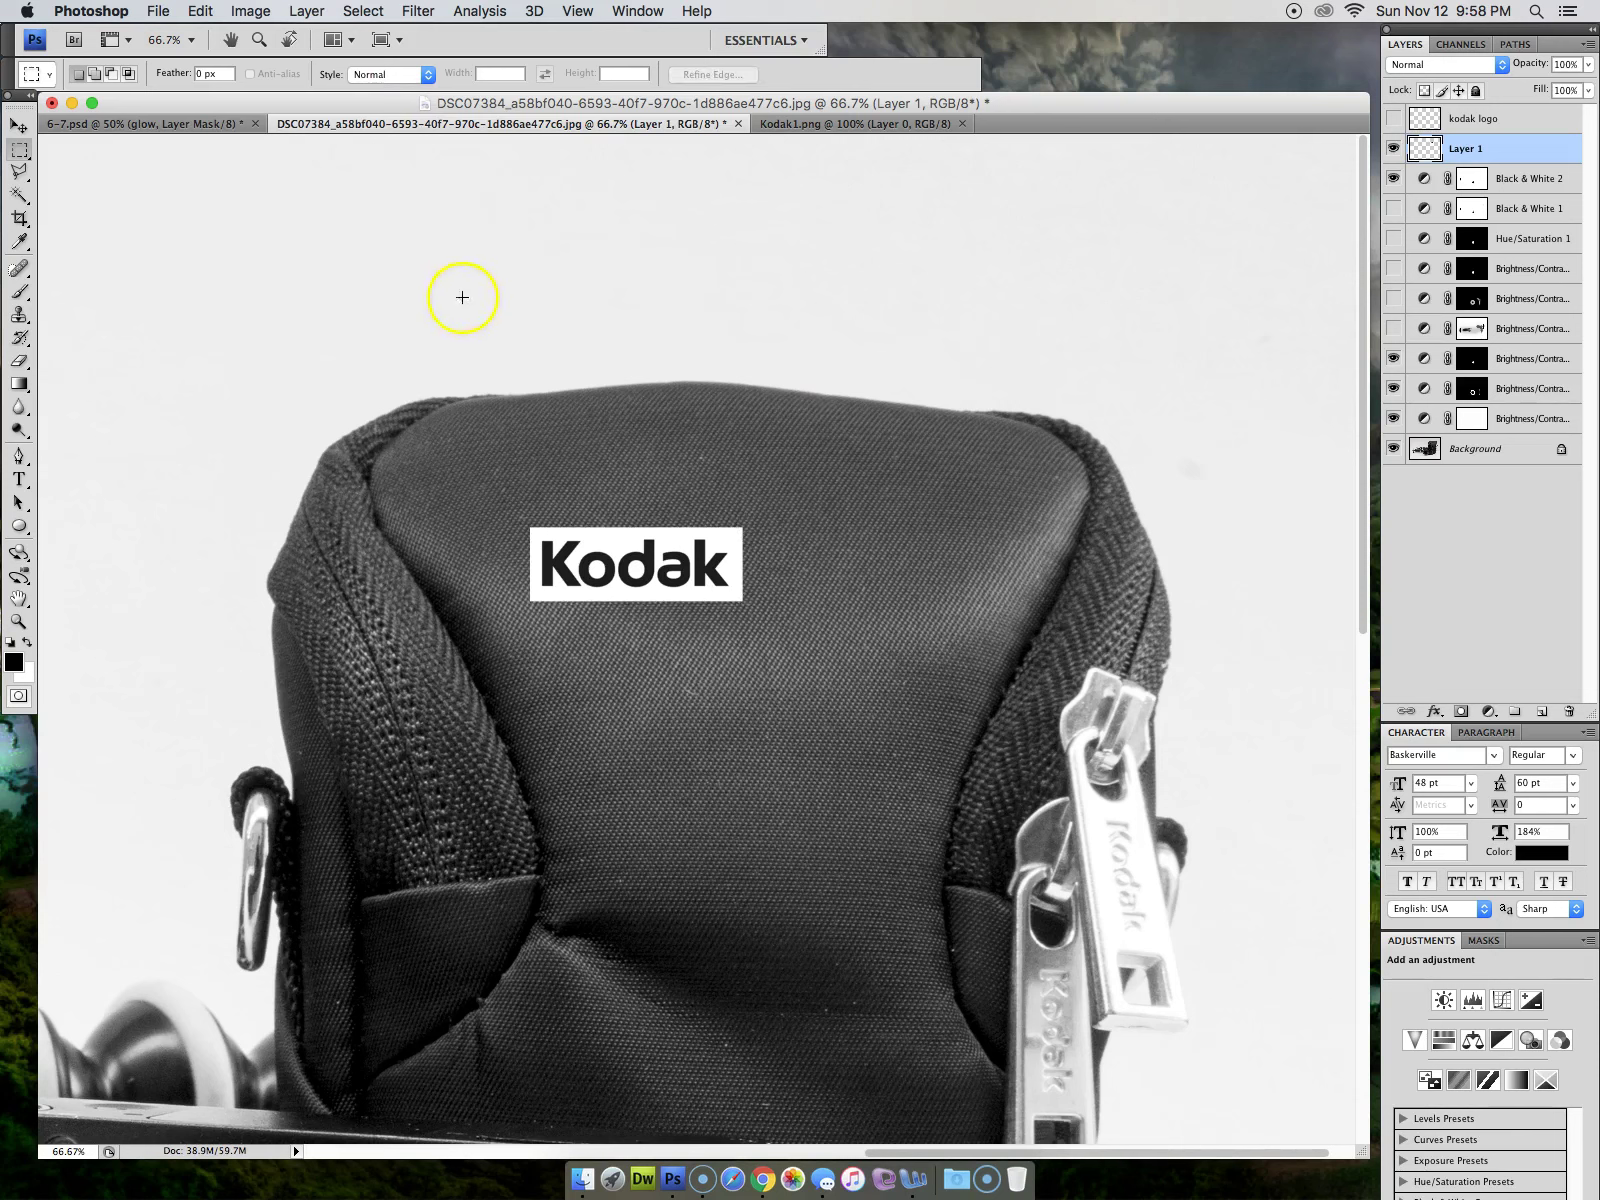
click(363, 11)
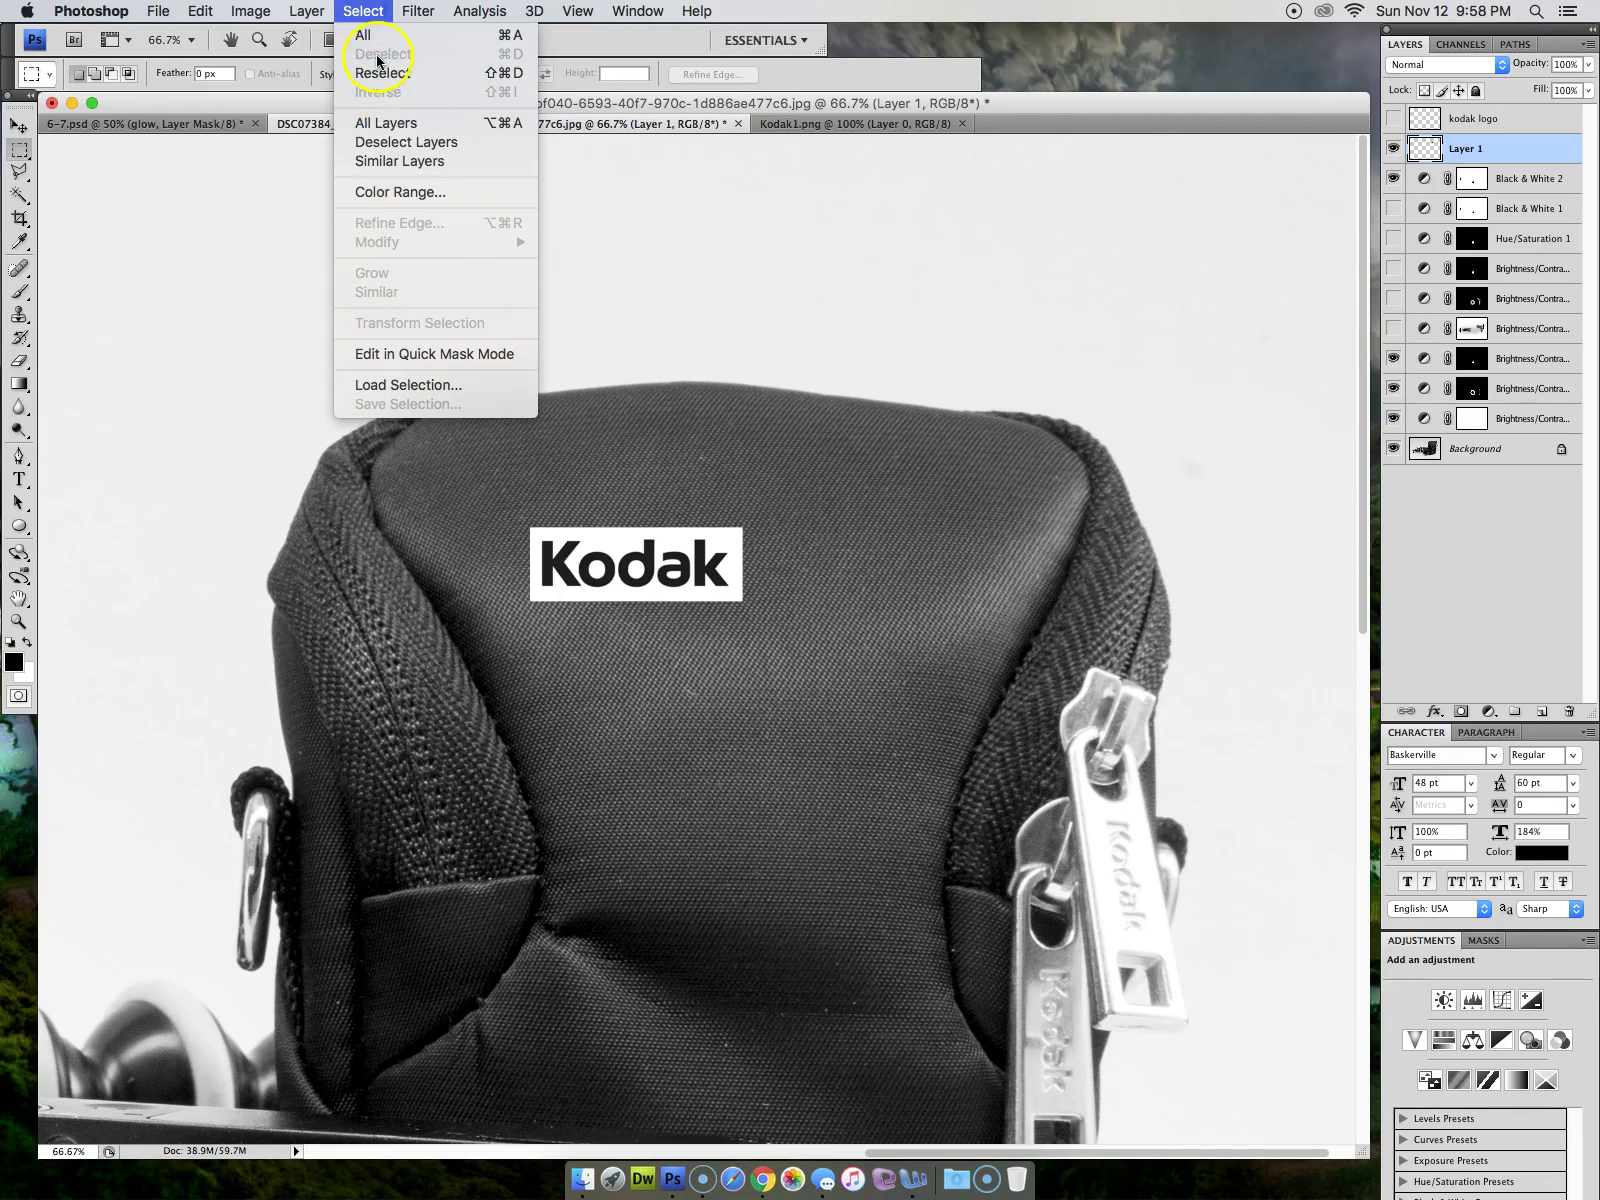
Move the Kodak wordmark to the middle of the bag's top flap and invert the logo layer's colours
drag(943, 104, 886, 132)
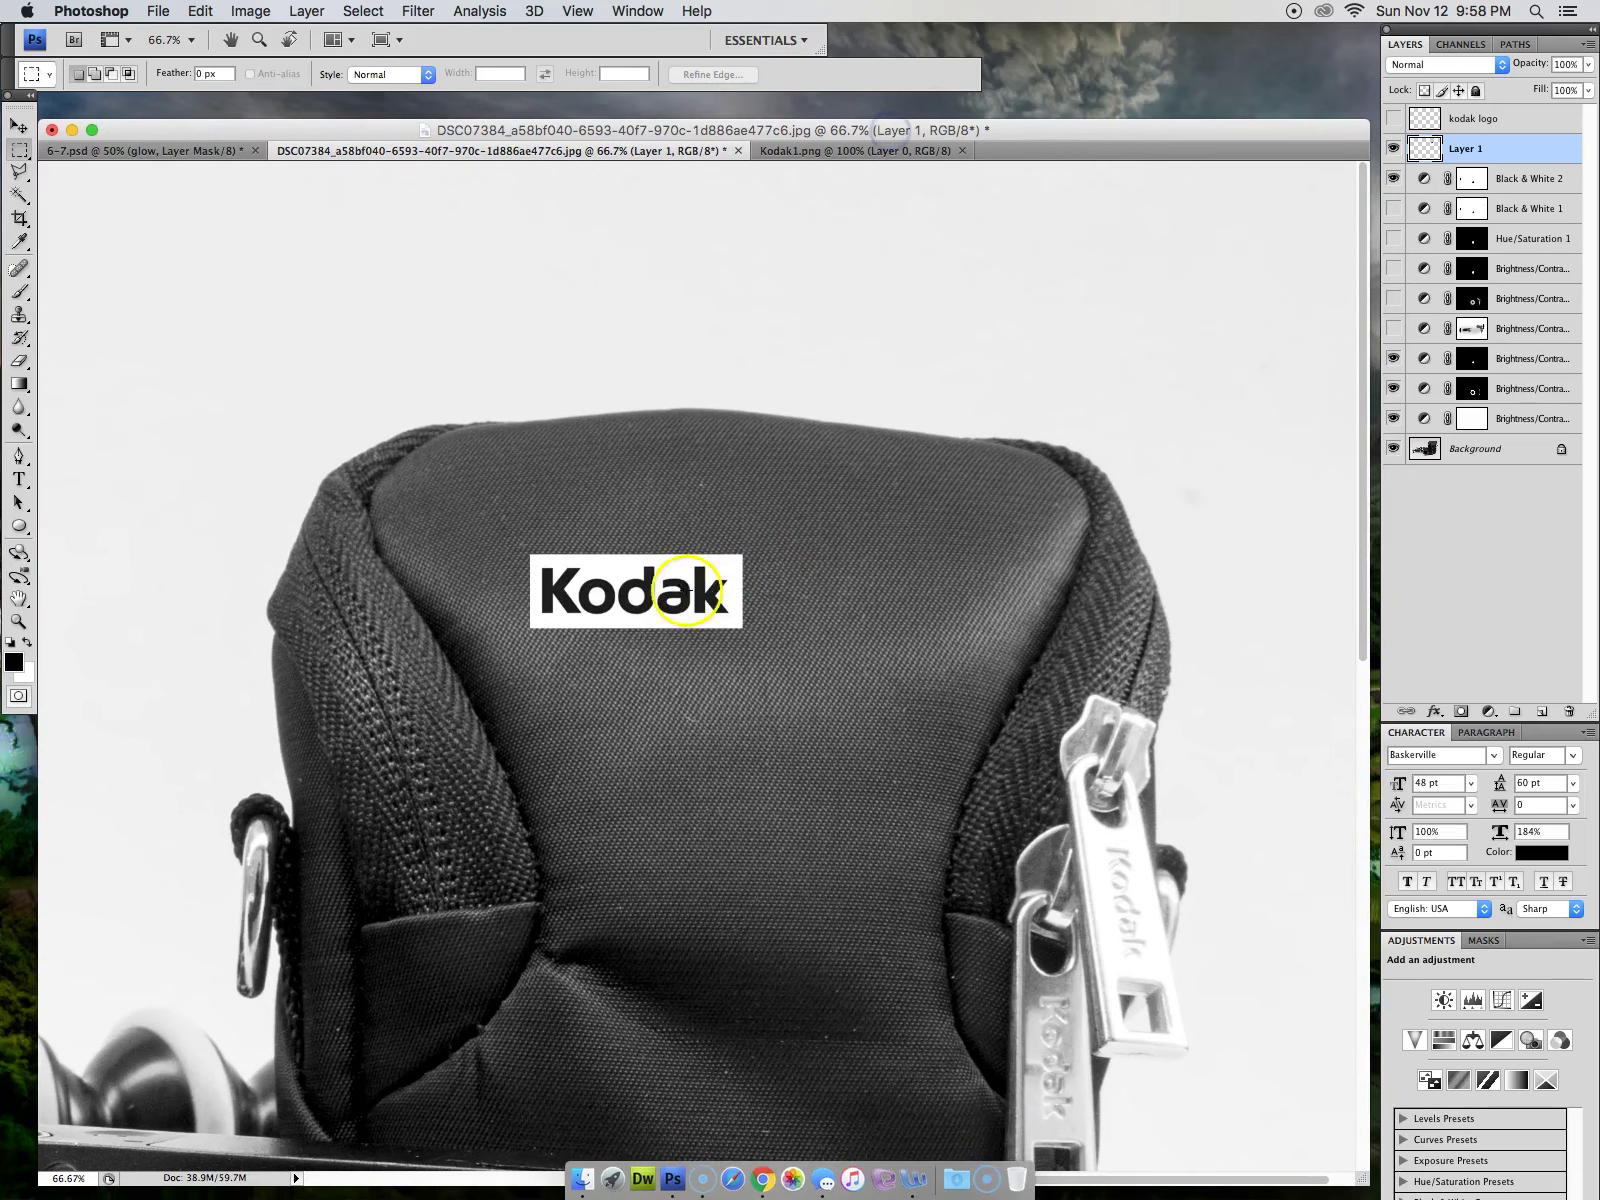
key(v)
drag(647, 601, 717, 551)
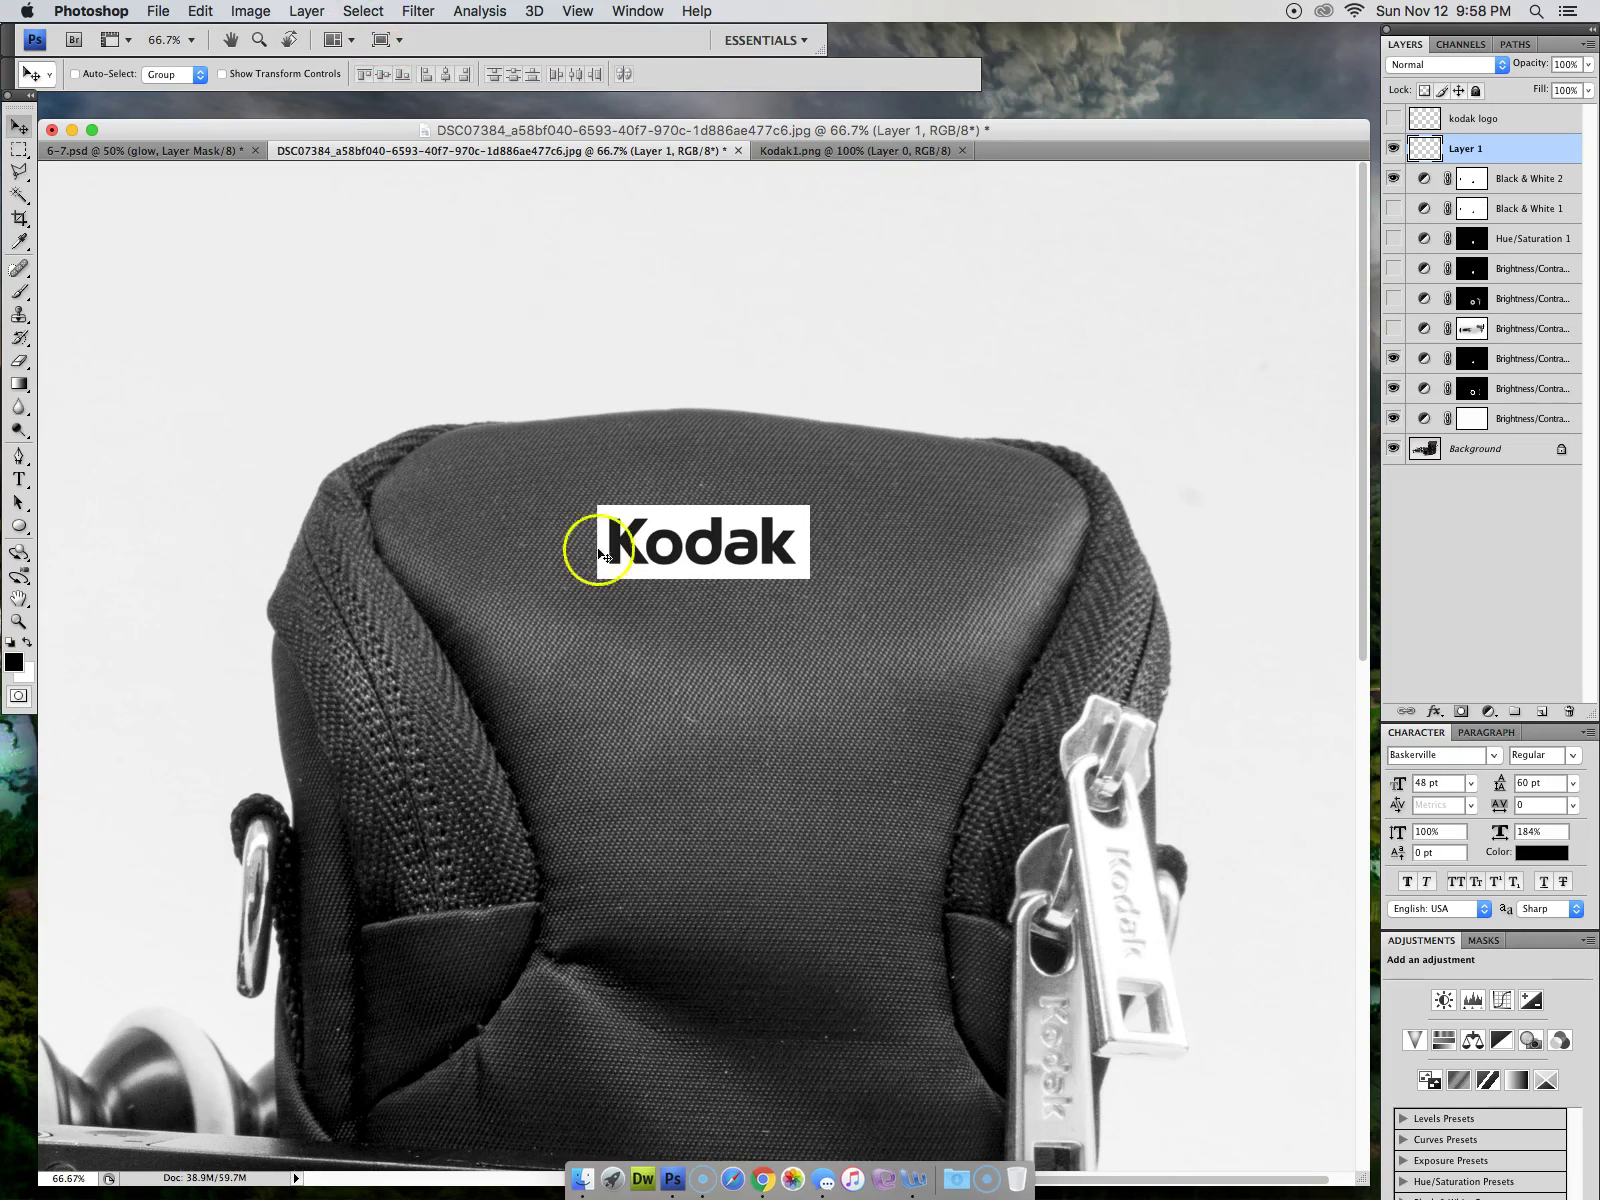
click(362, 10)
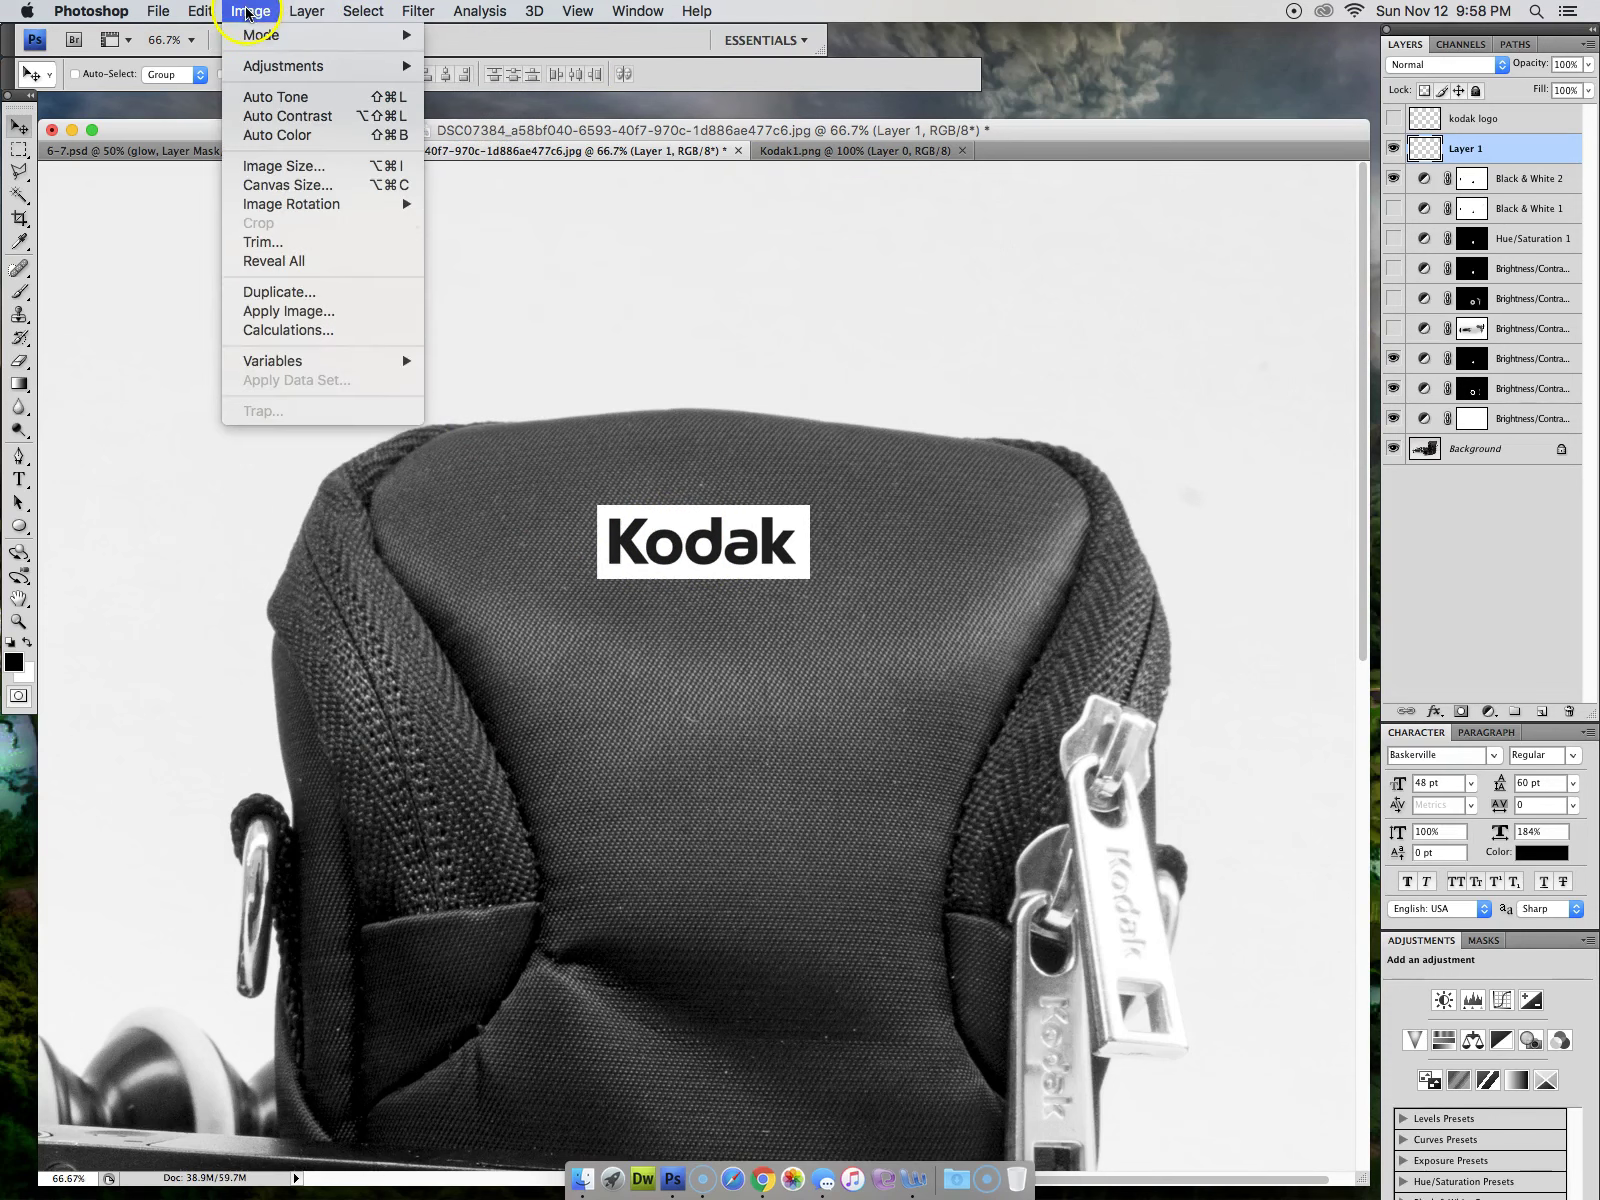
mouse_move(378, 66)
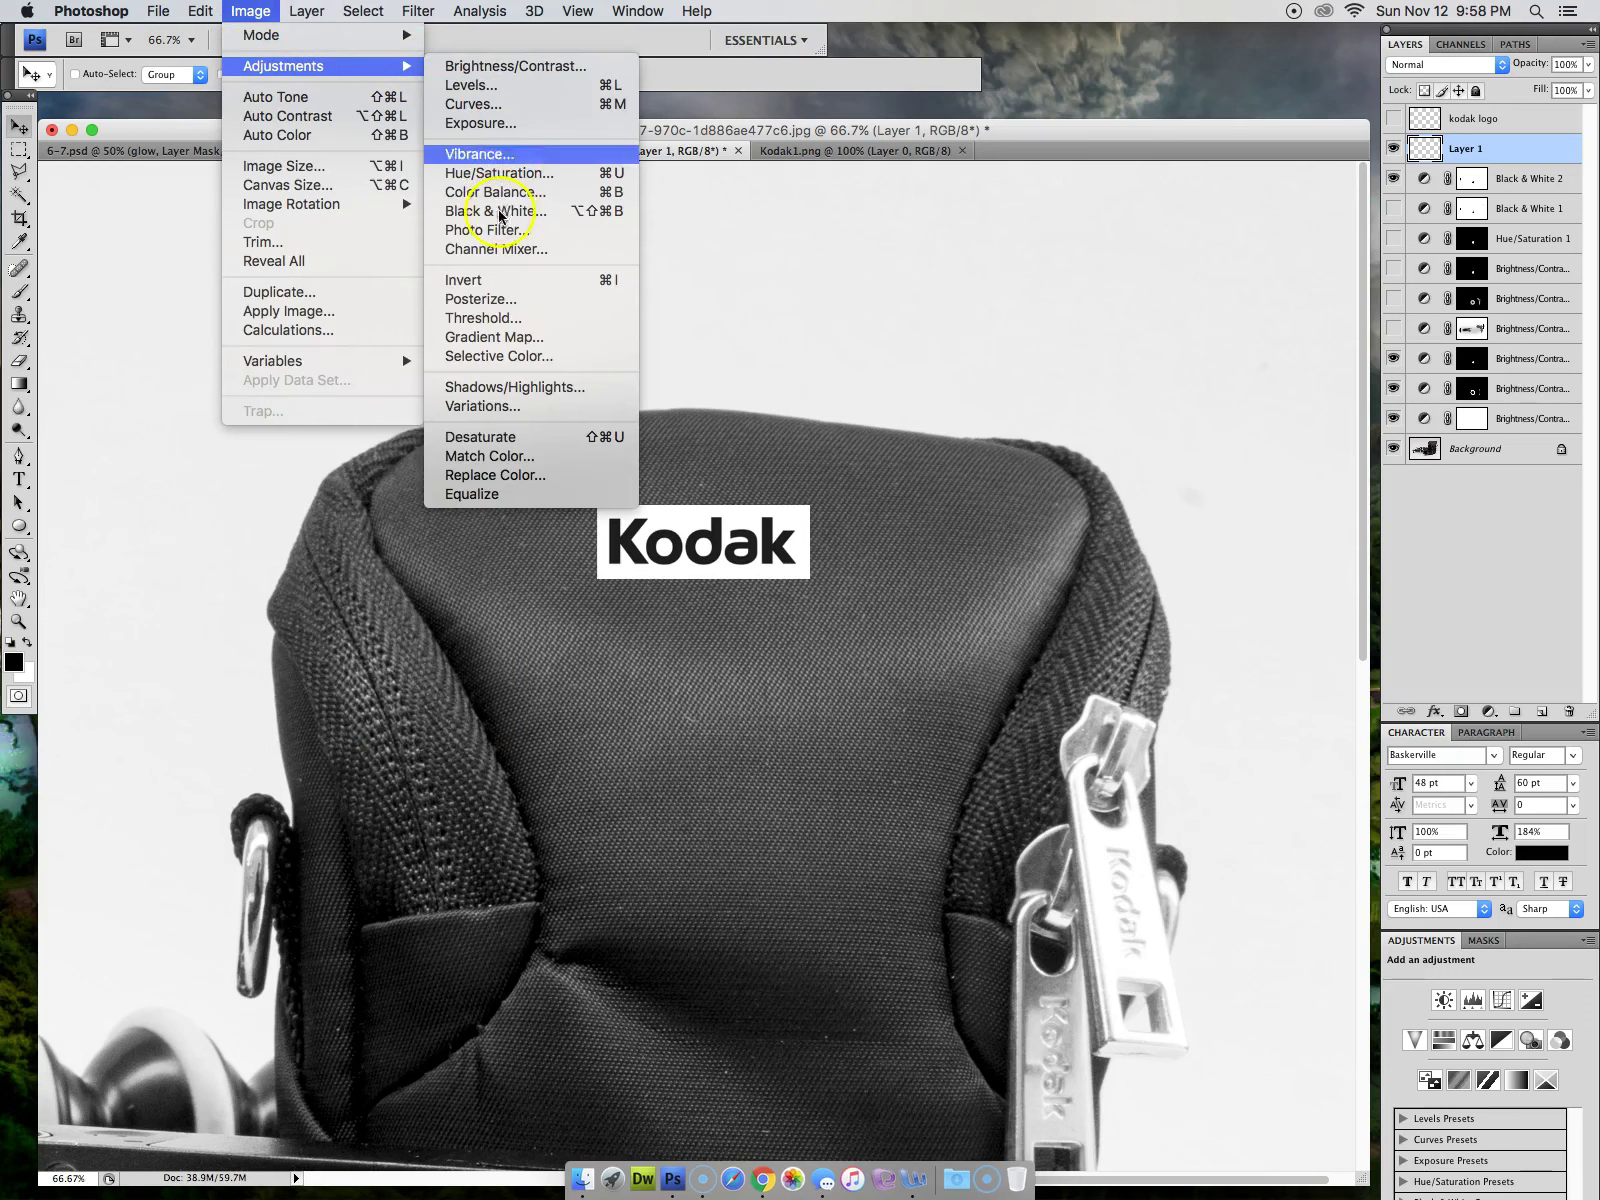
click(480, 280)
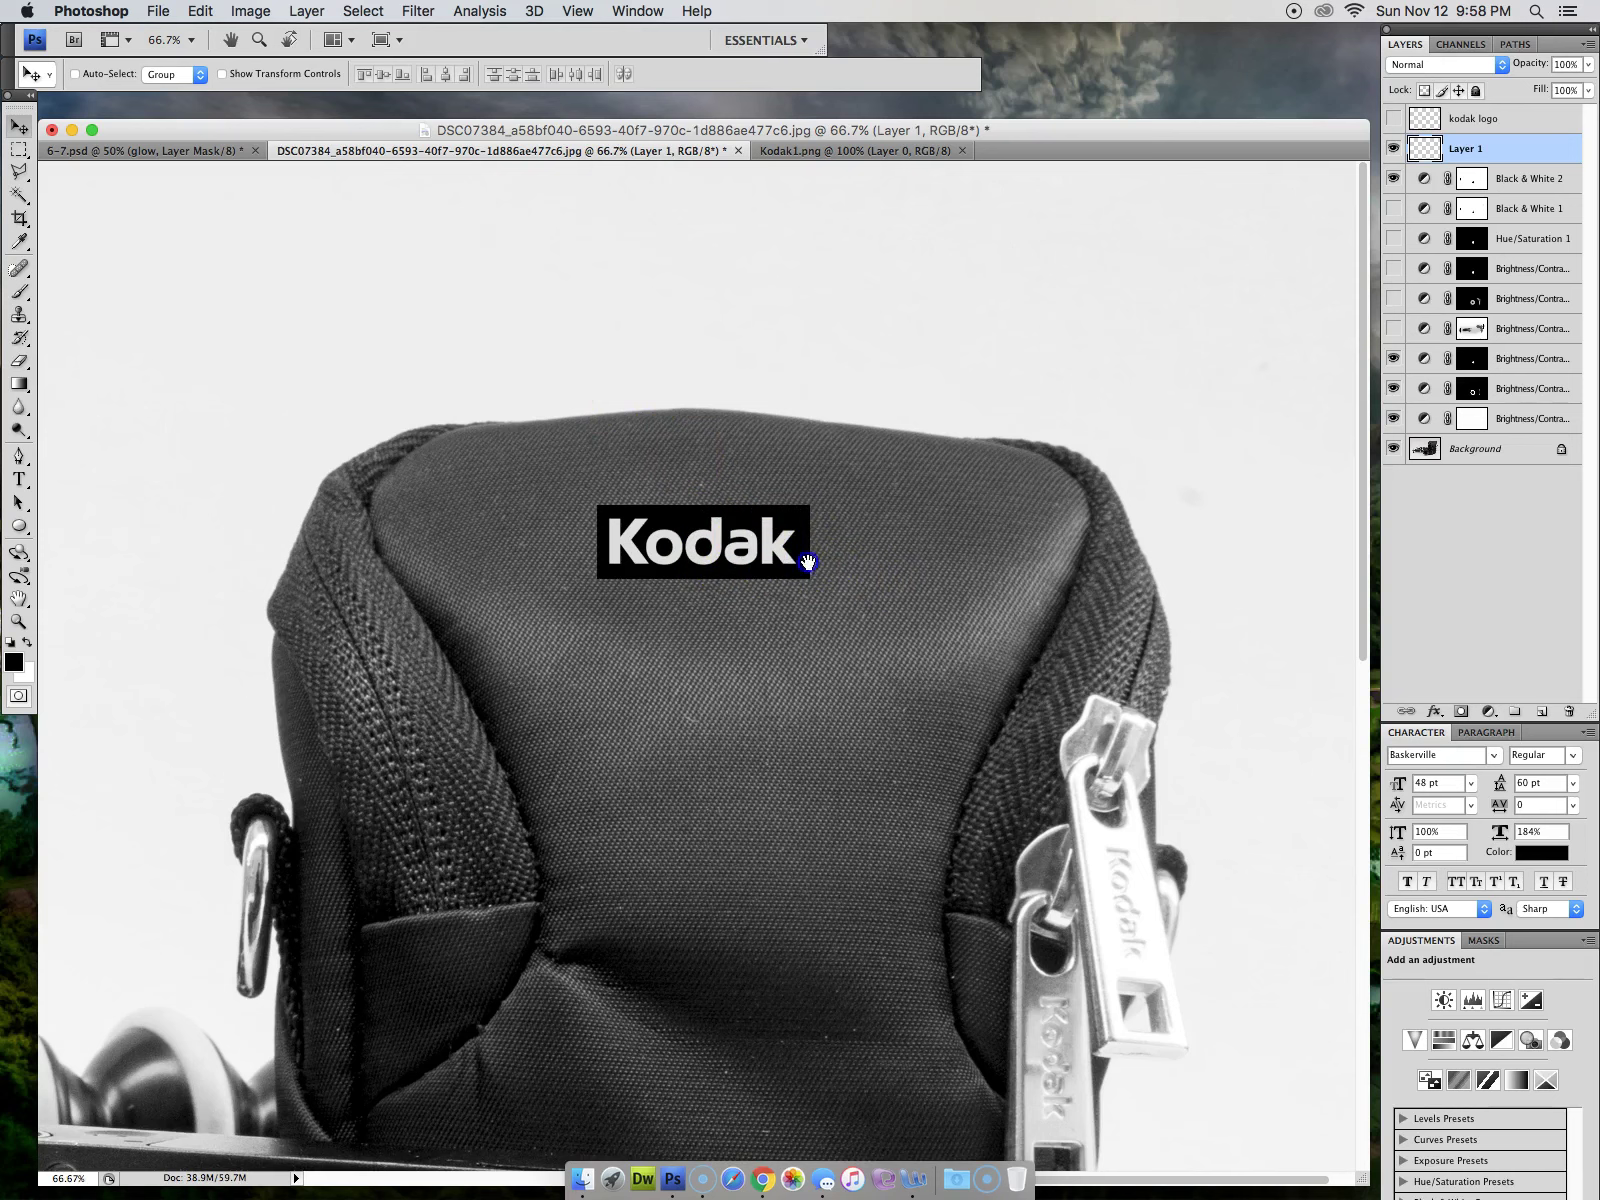
drag(808, 563, 846, 414)
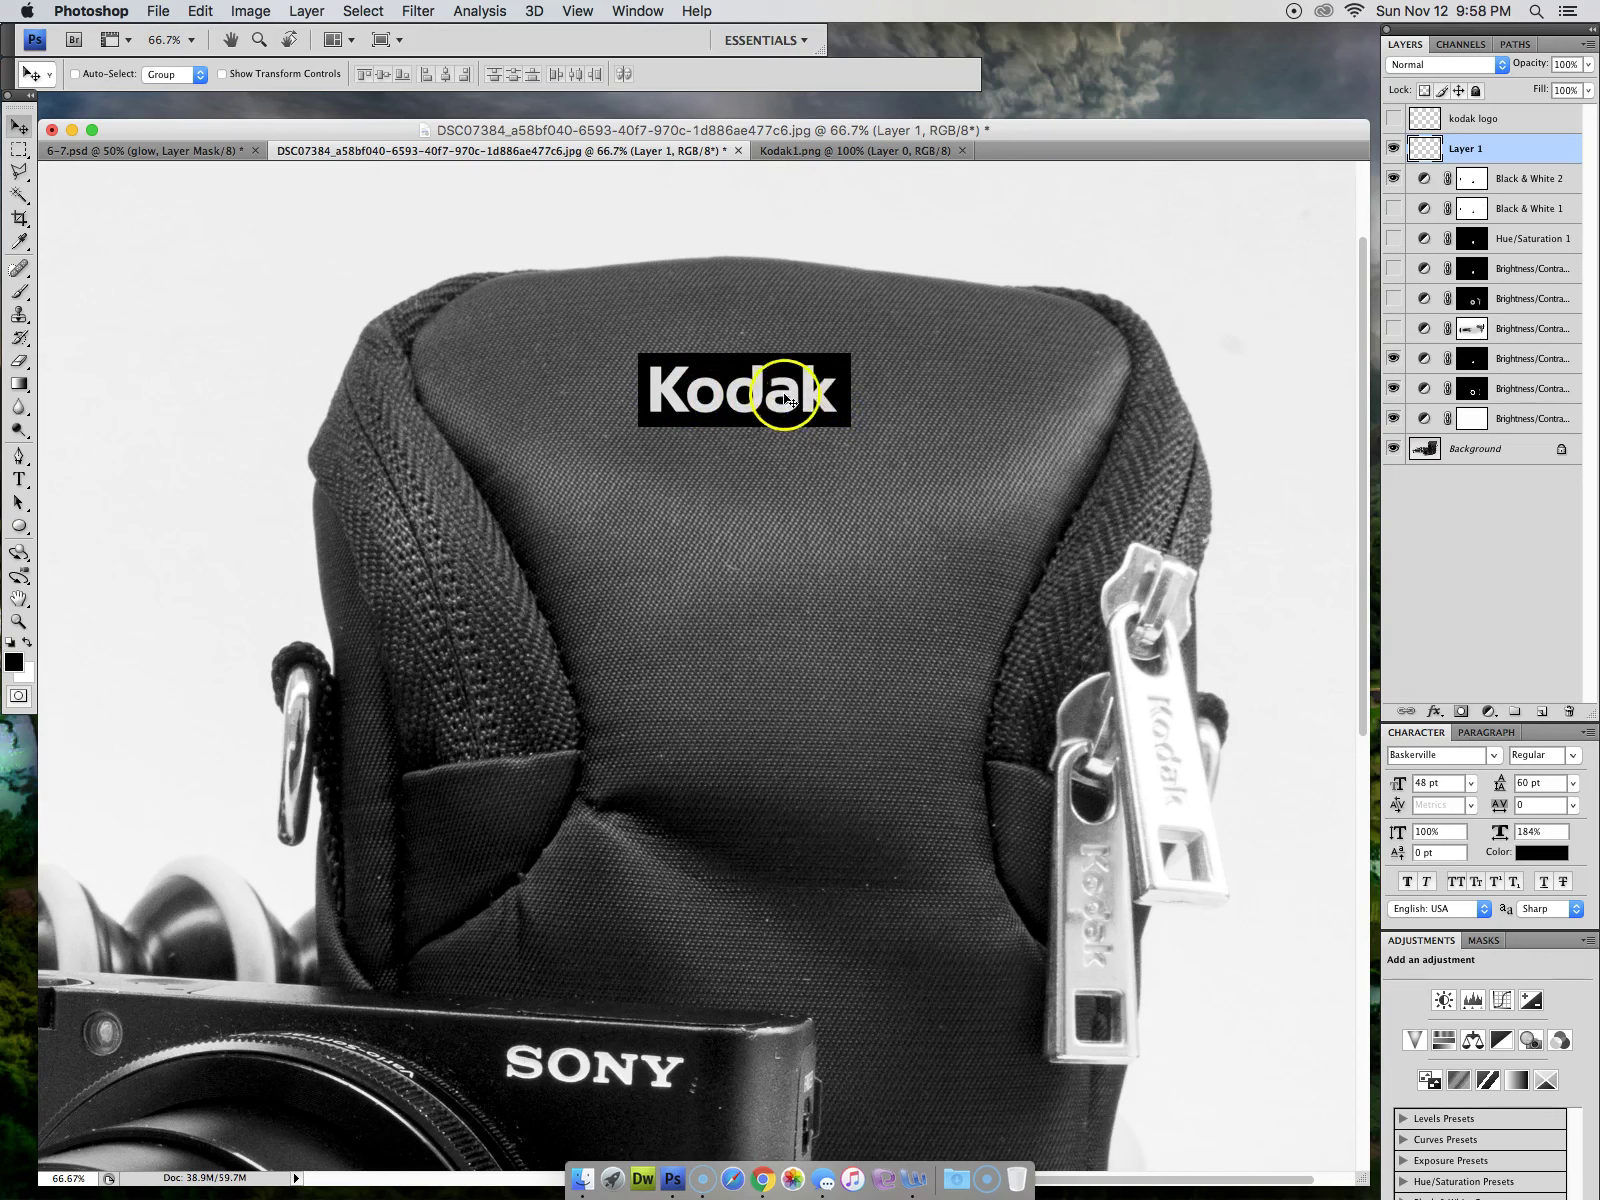
Set the logo layer's blend mode to Lighten and nudge the wordmark closer to the bag's top edge
click(1449, 66)
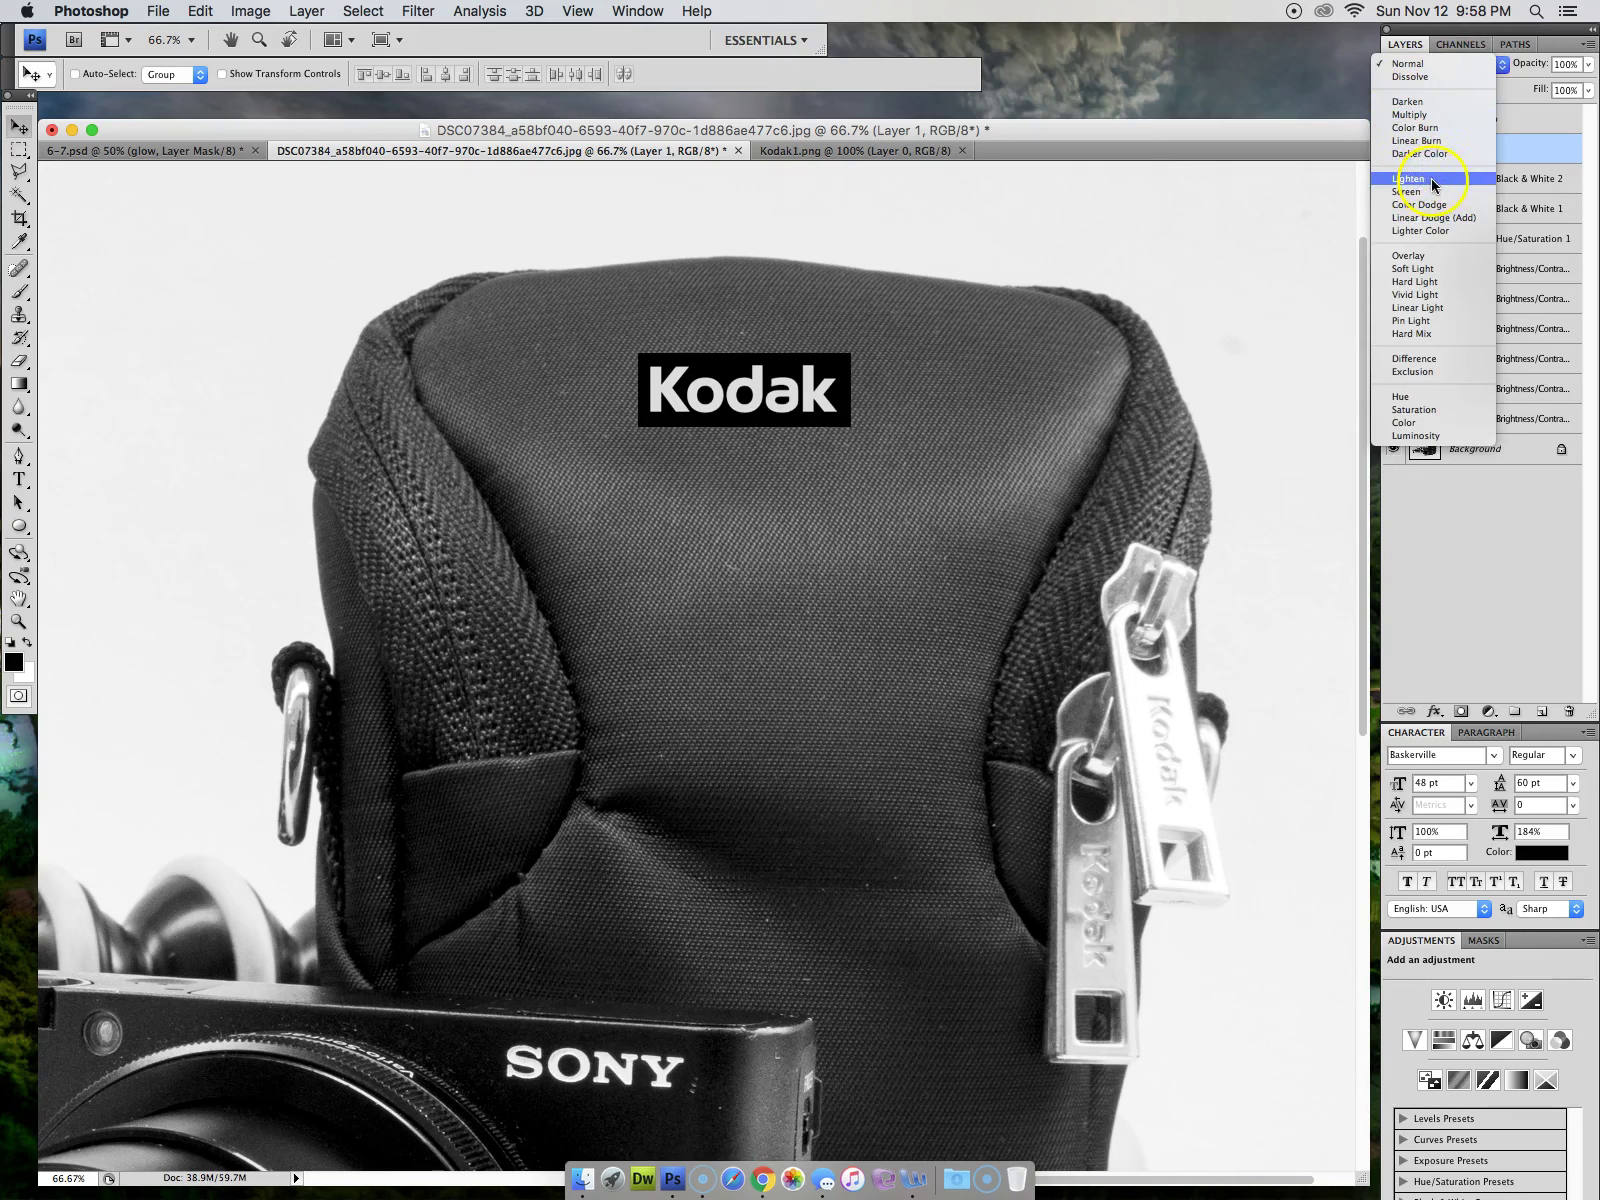
click(1431, 178)
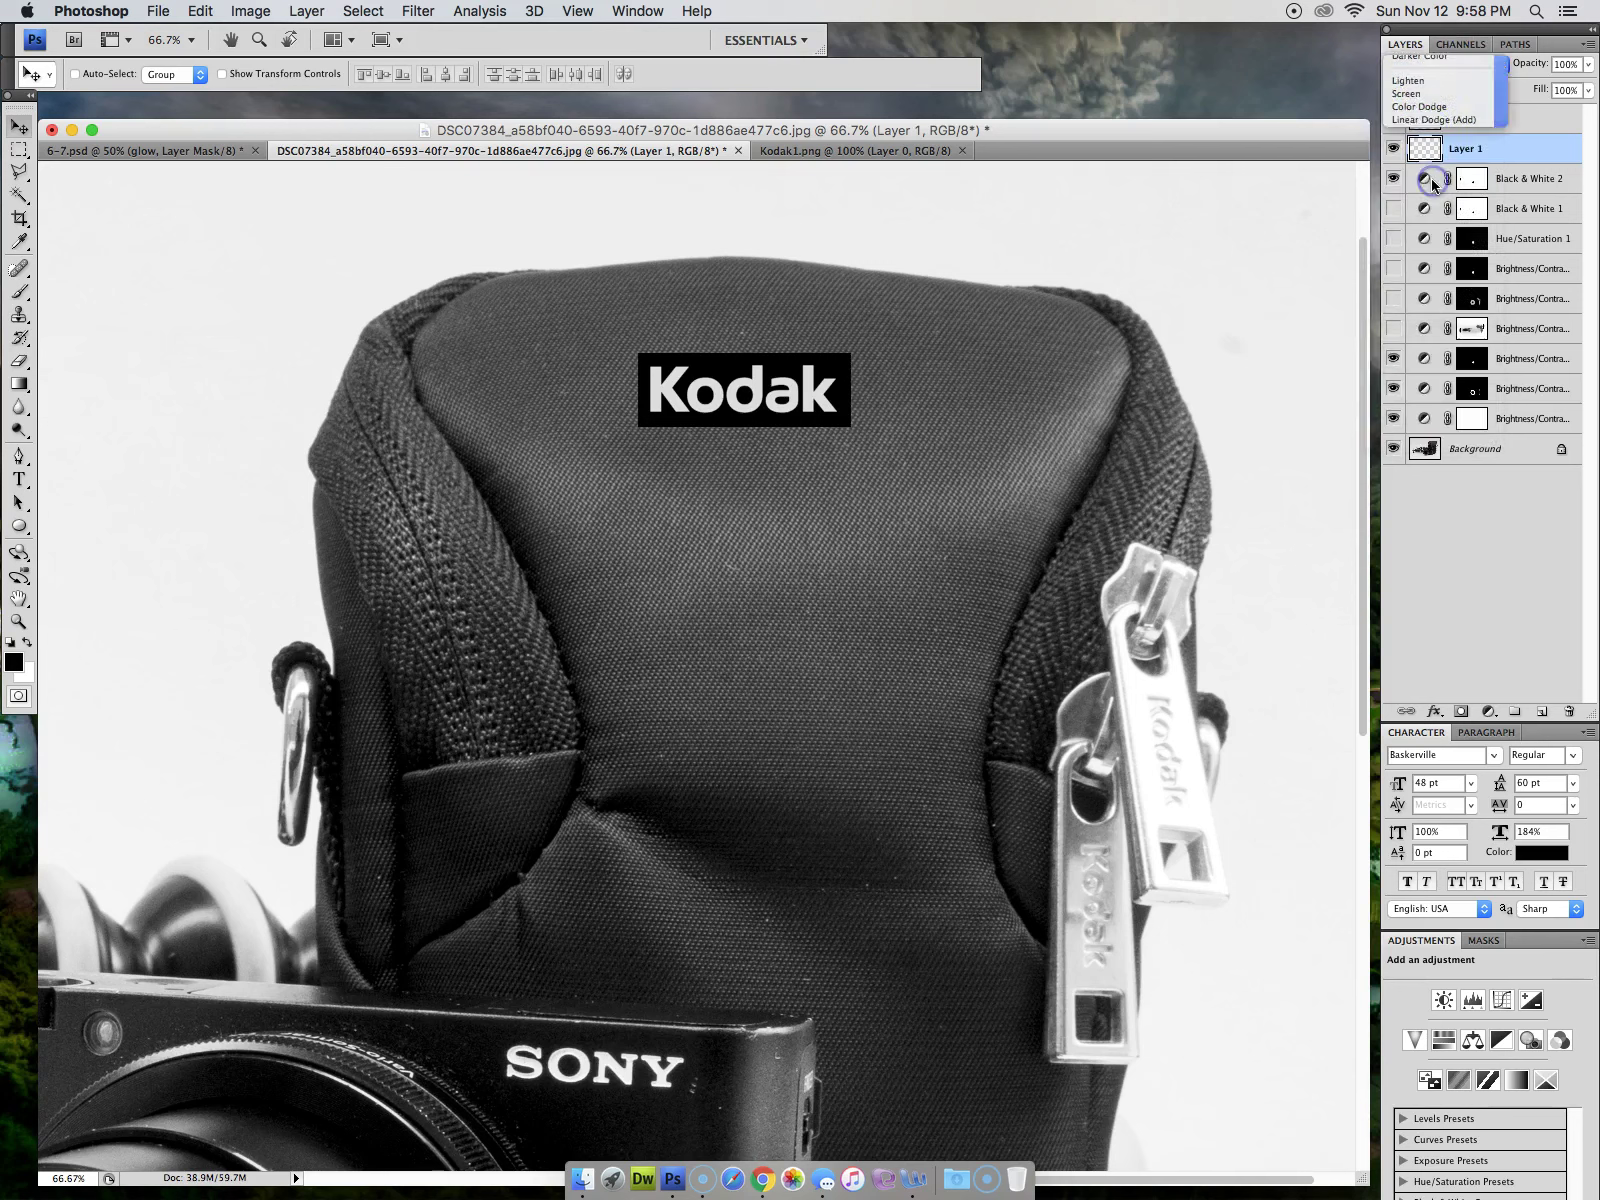
double_click(18, 600)
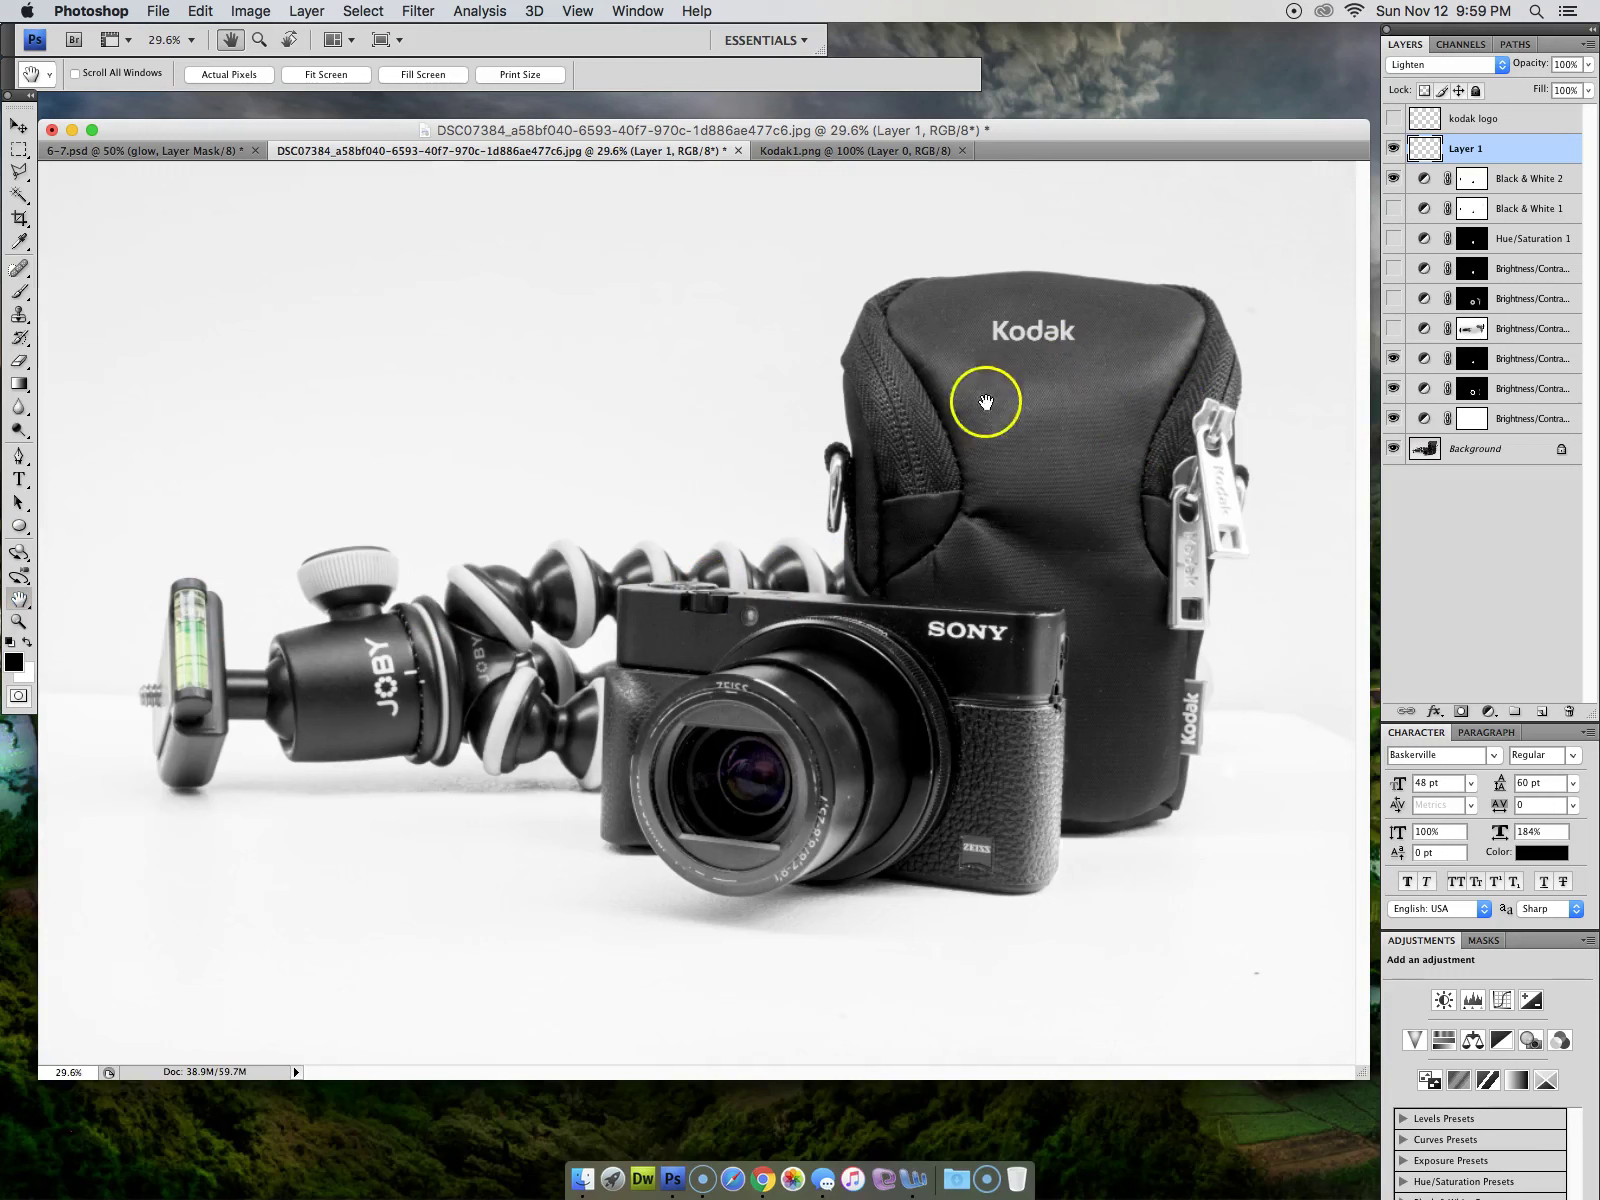
key(v)
drag(1079, 481, 1093, 467)
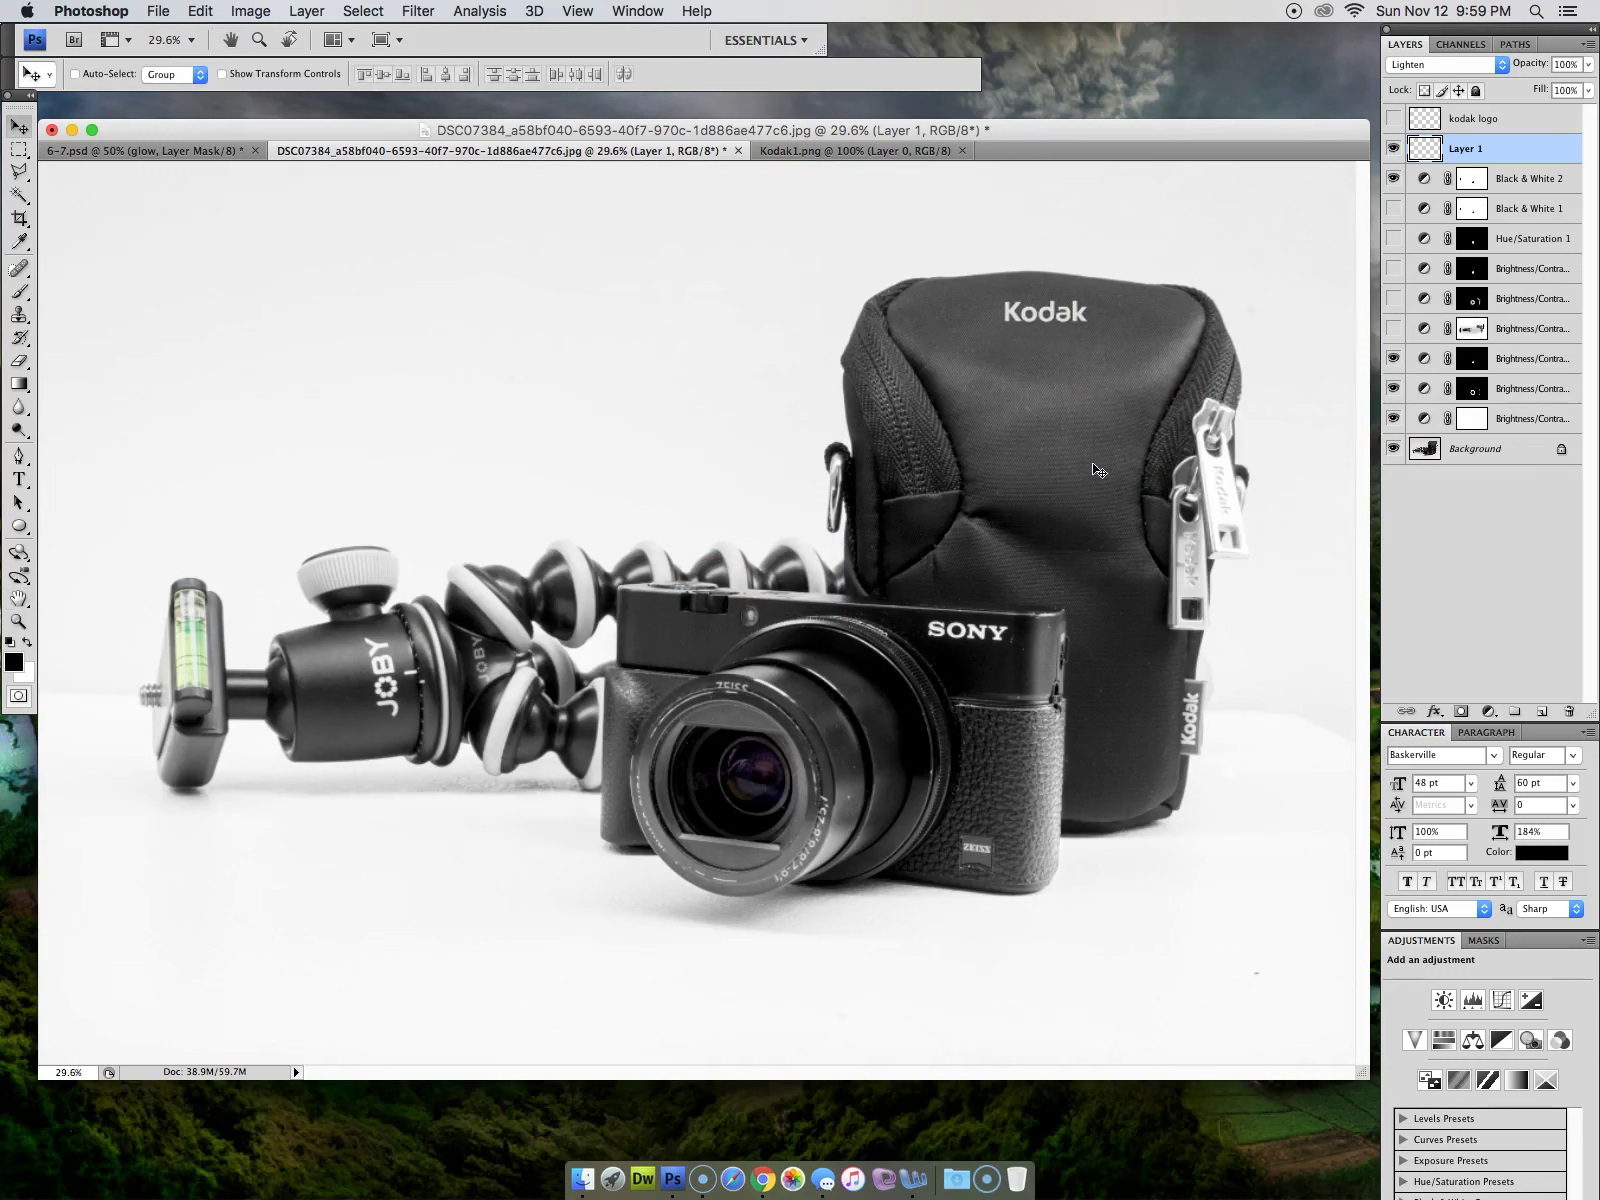
Free-transform the Kodak logo, pulling its two bottom corners outward so it tapers toward the top of the bag
key(super+t)
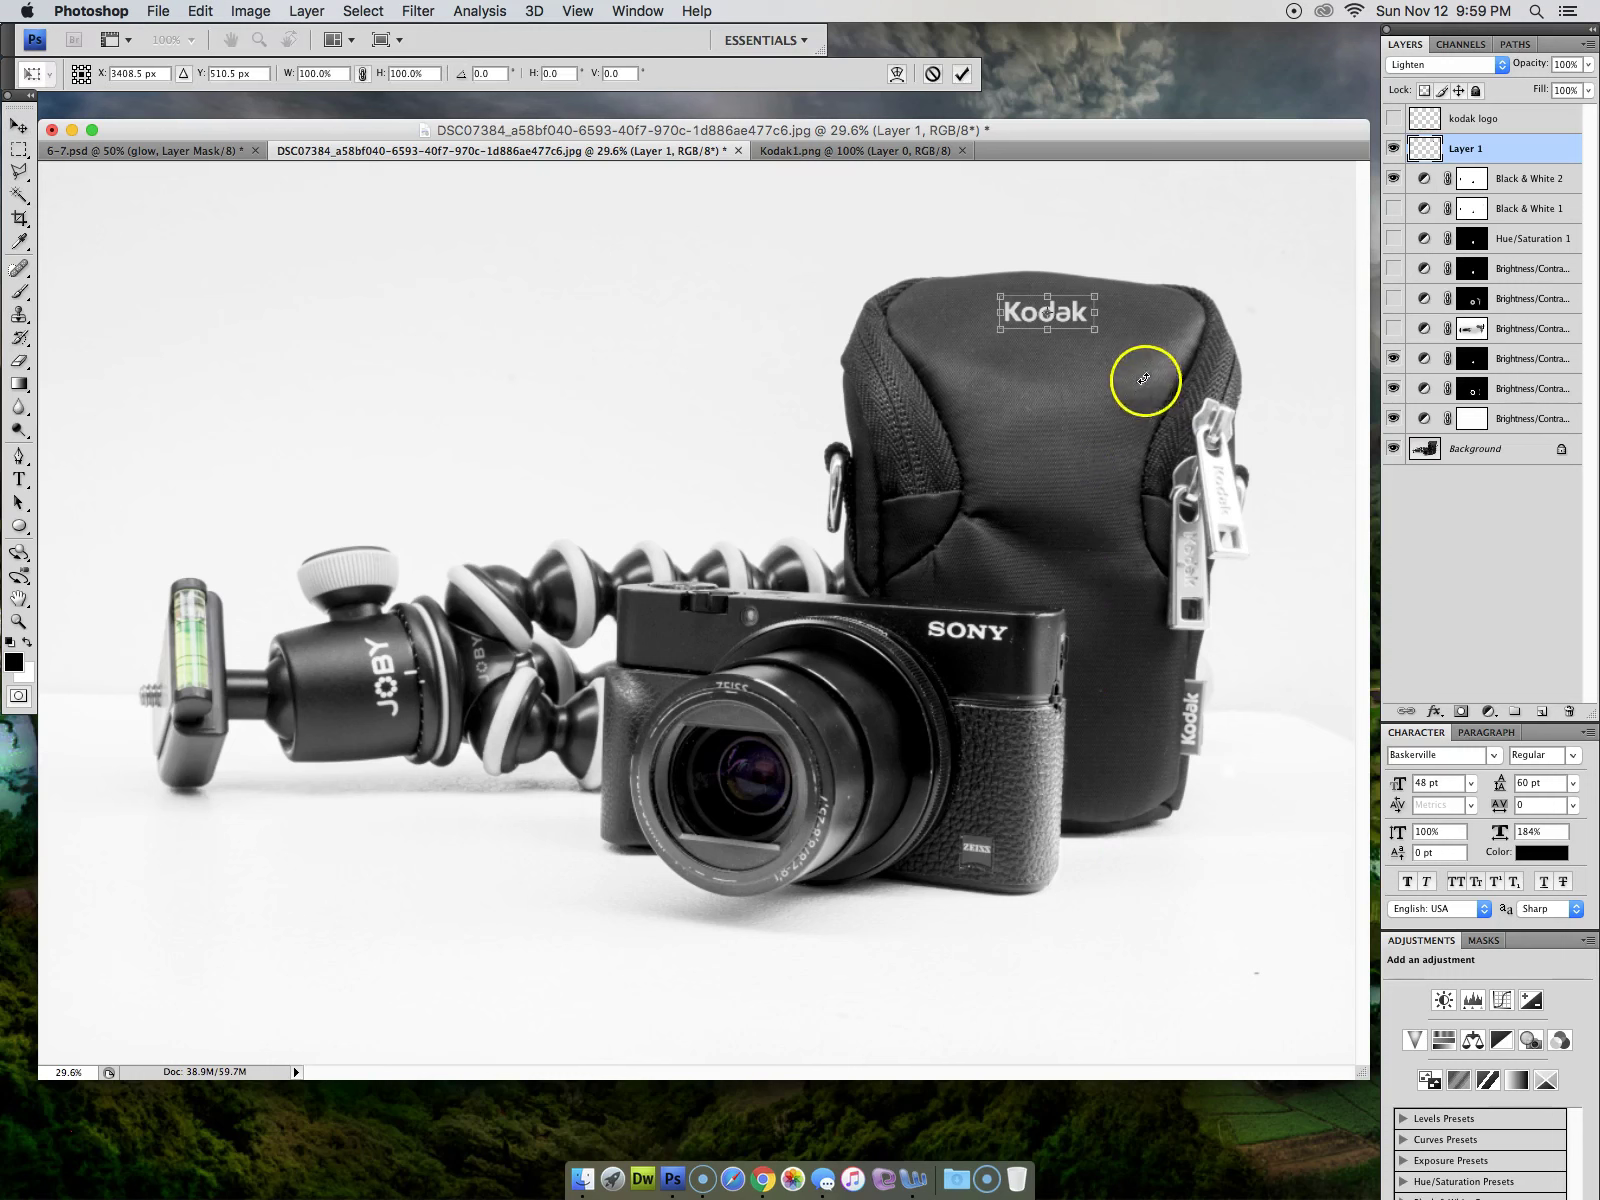
click(1111, 329)
key(super+space)
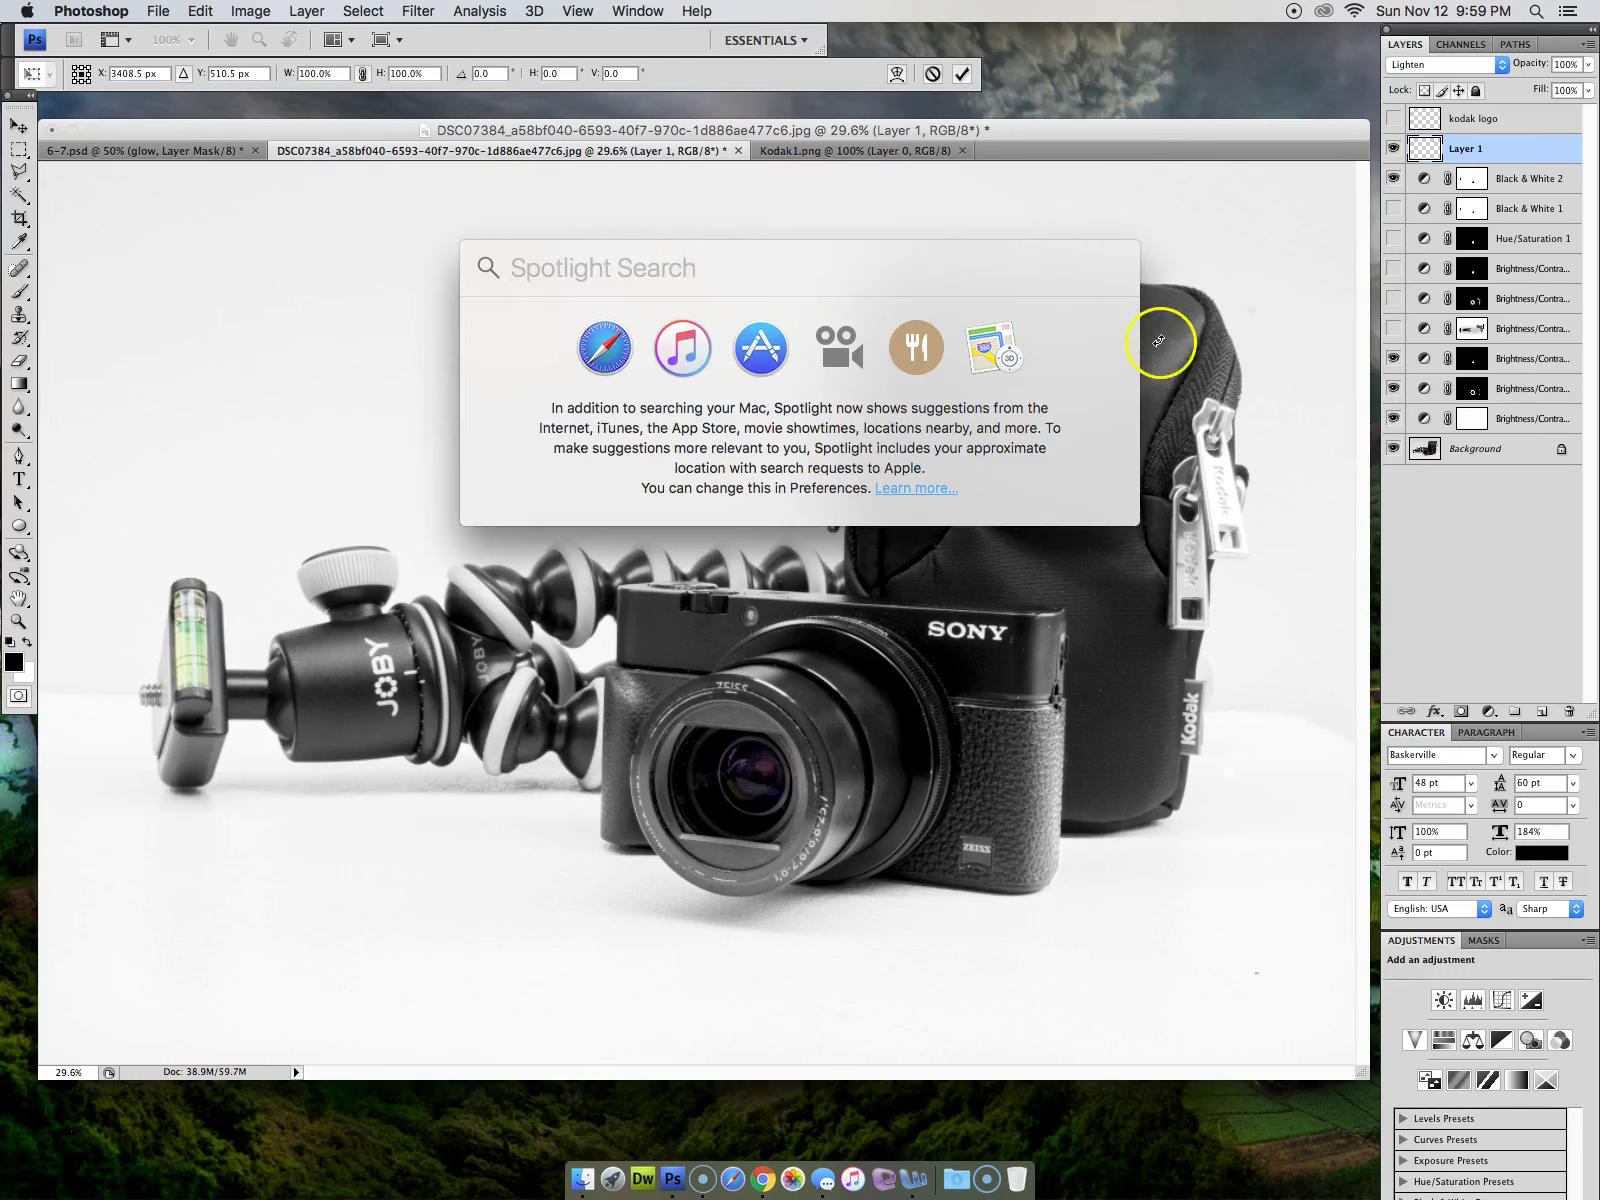
key(Escape)
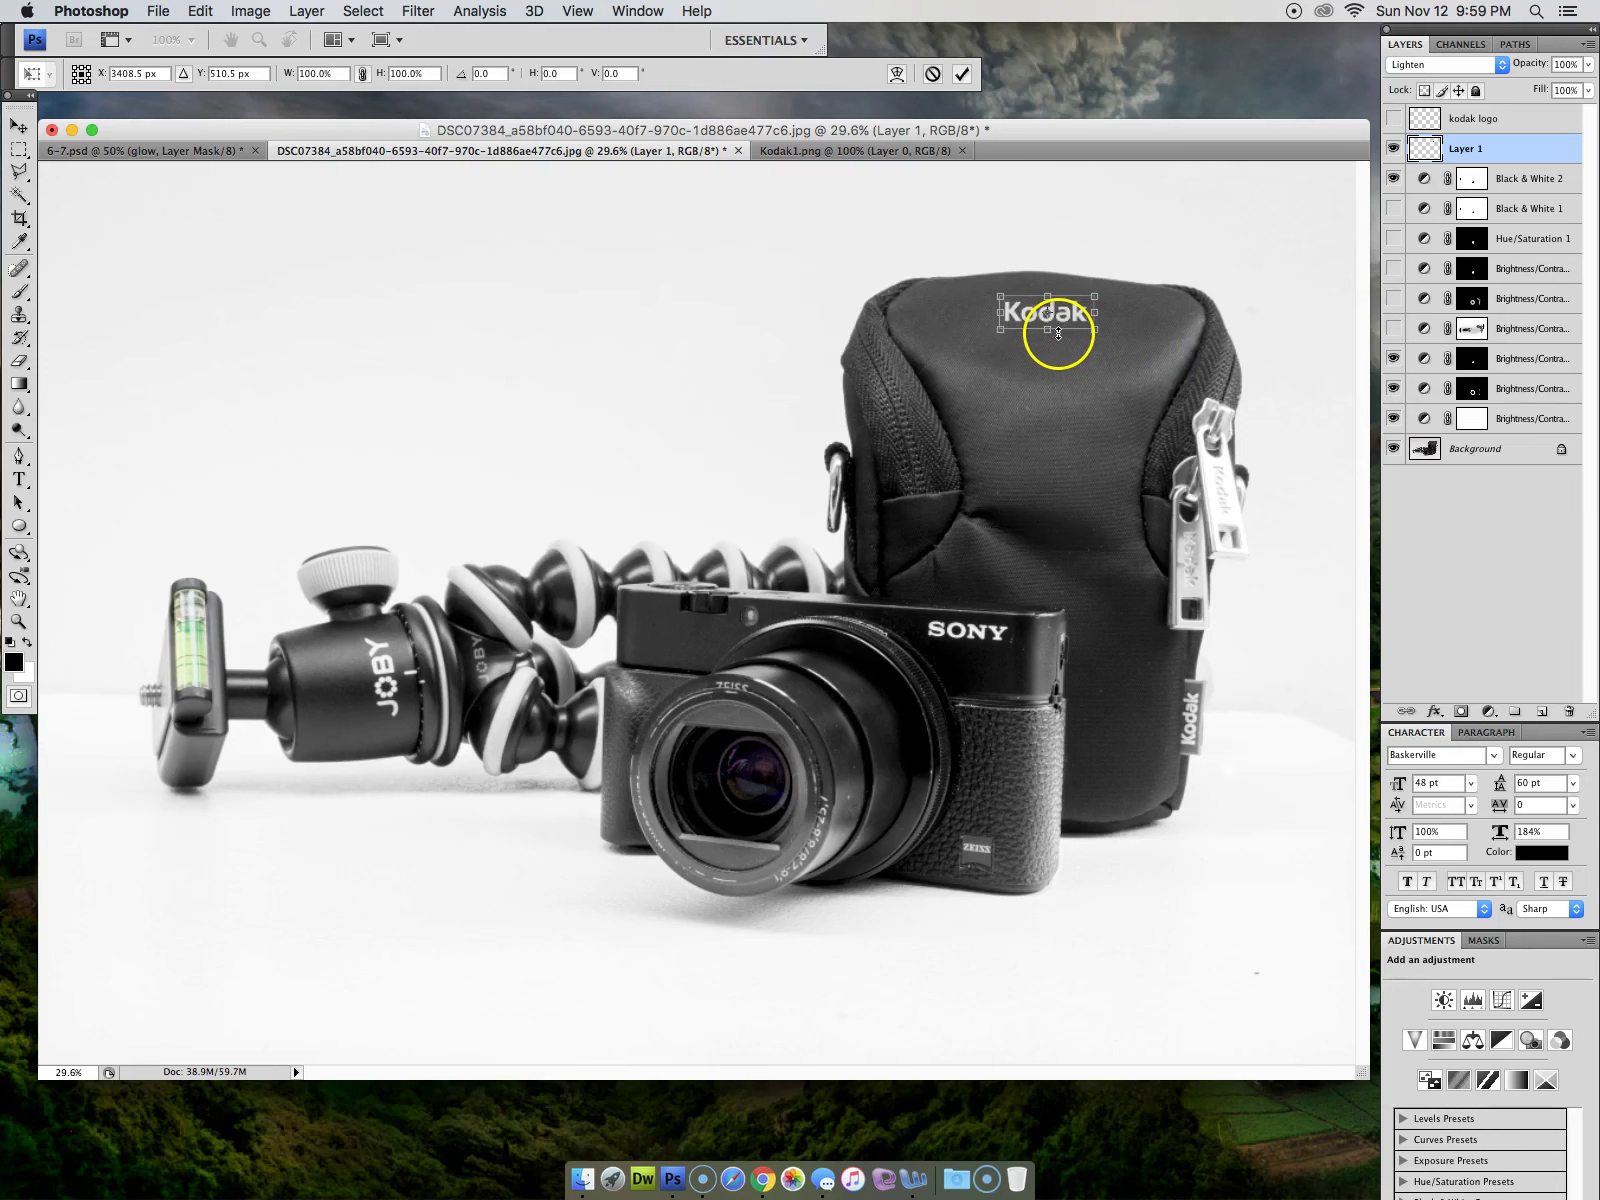
key(super+equal)
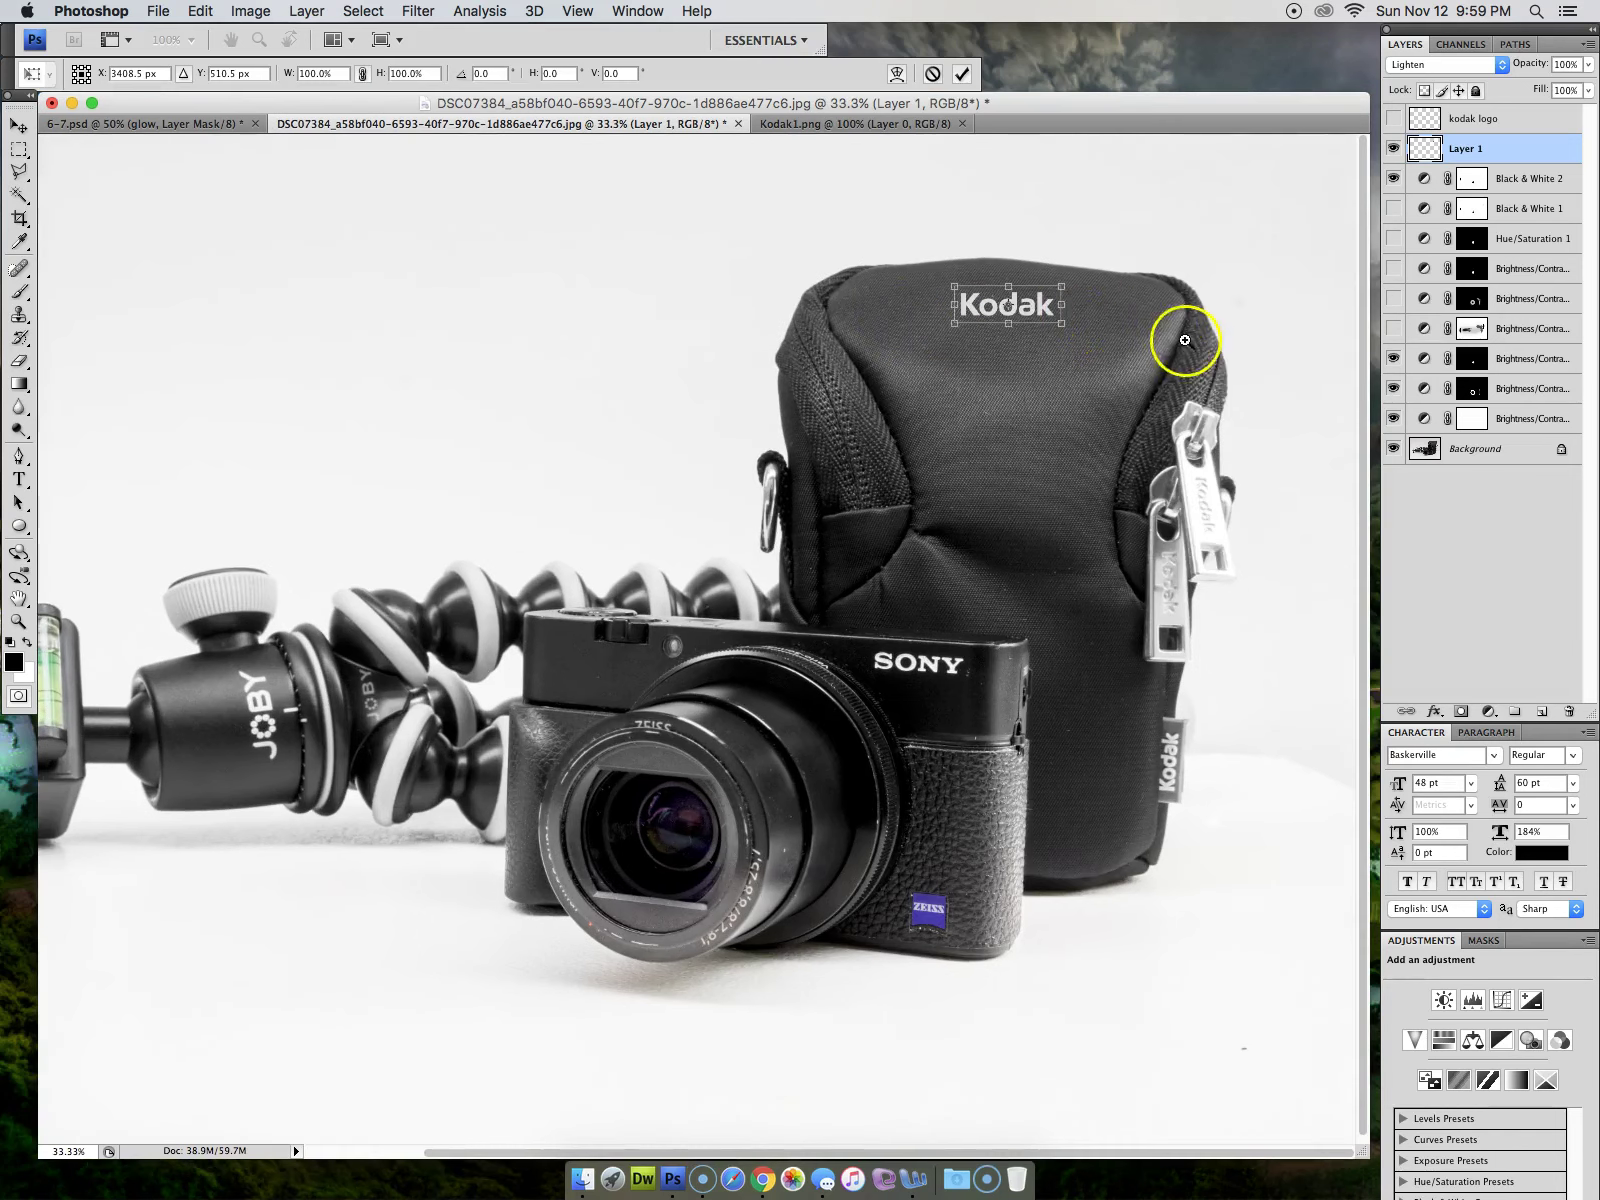
key(super+equal)
key(super+equal)
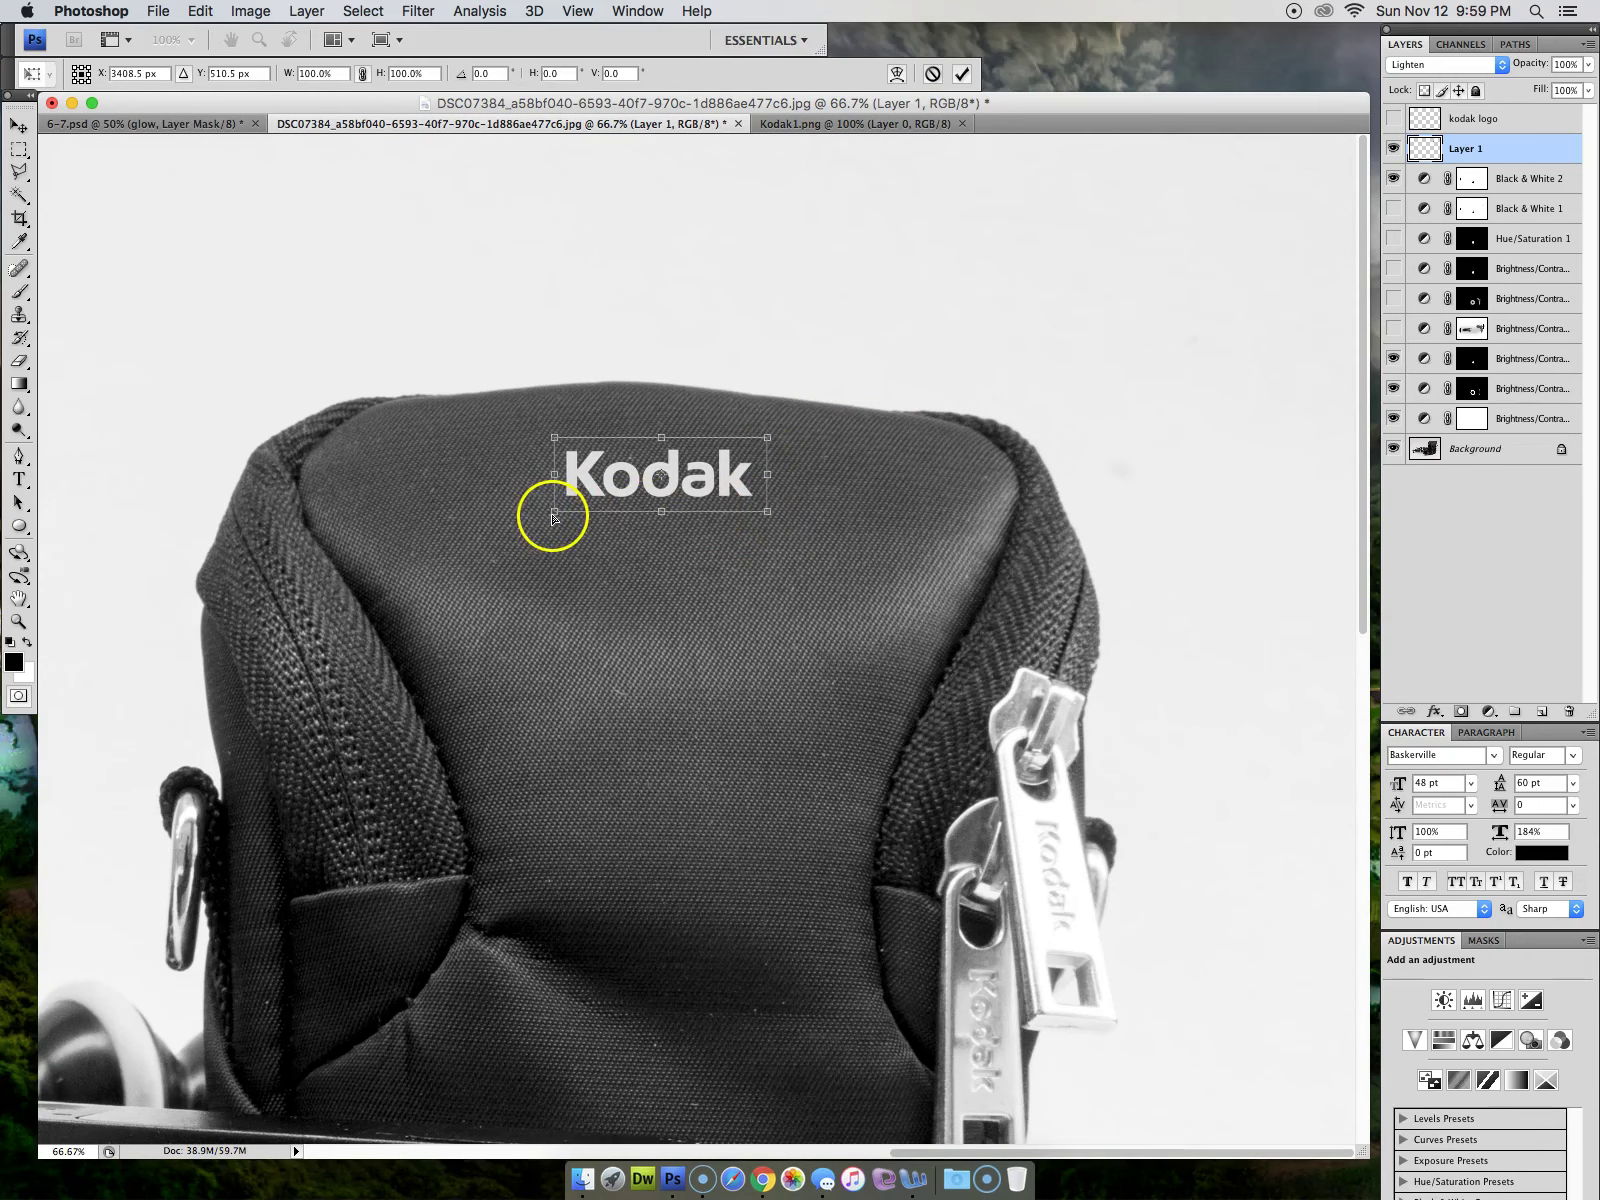
drag(553, 518, 543, 514)
drag(768, 512, 776, 521)
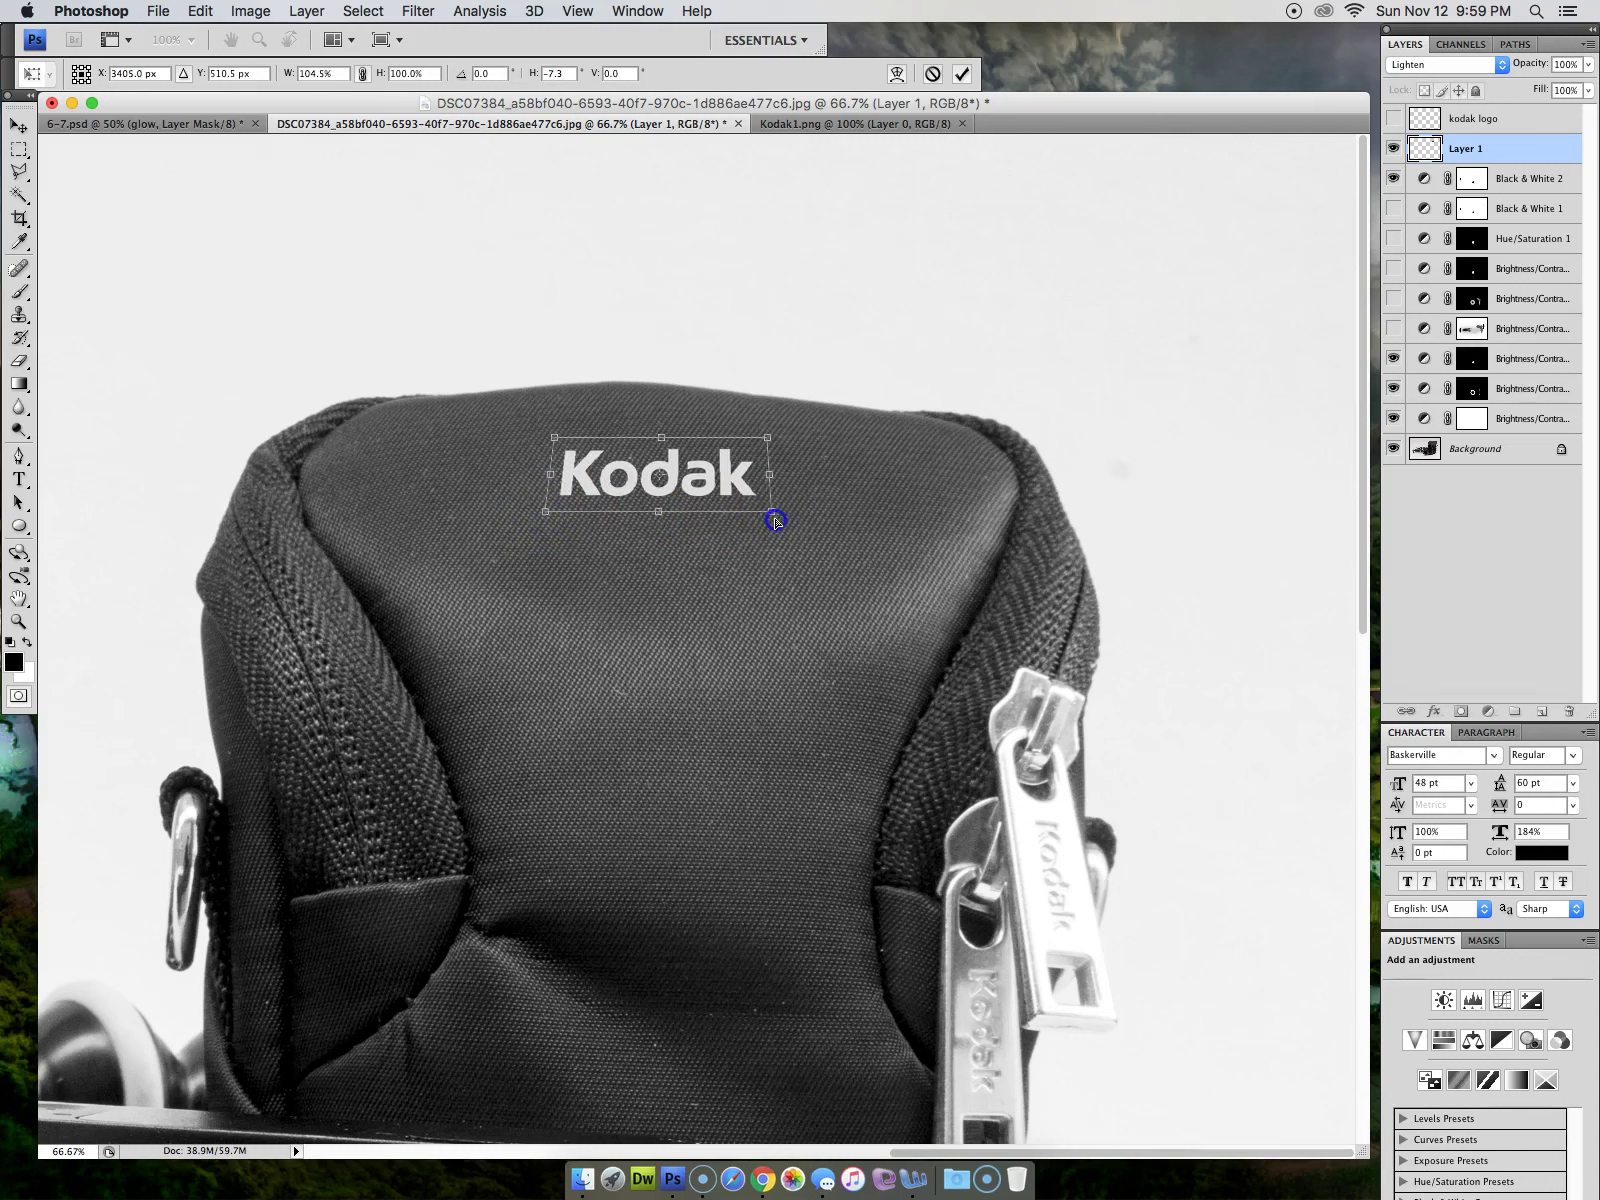
drag(546, 512, 539, 512)
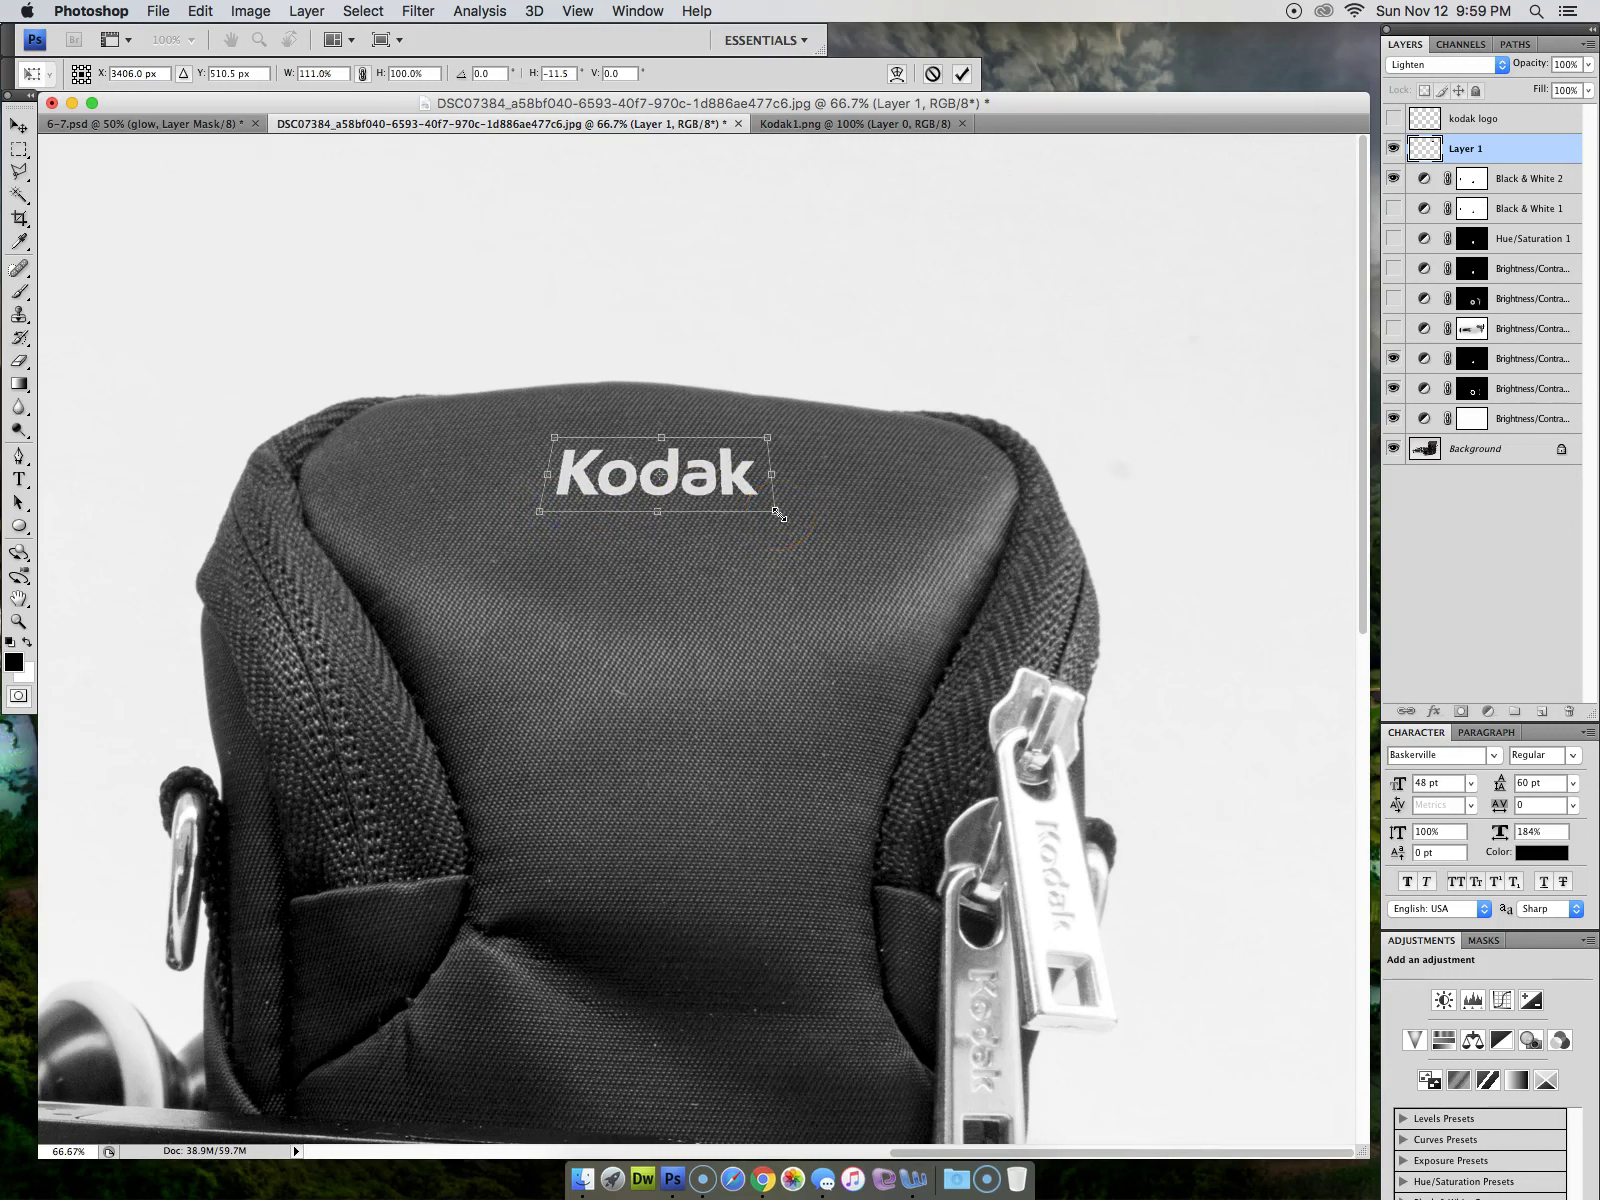
Enlarge the tapered logo to about 140.4% width and 126.6% height, recentre it on the flap and apply the transform
drag(780, 515, 828, 550)
click(743, 489)
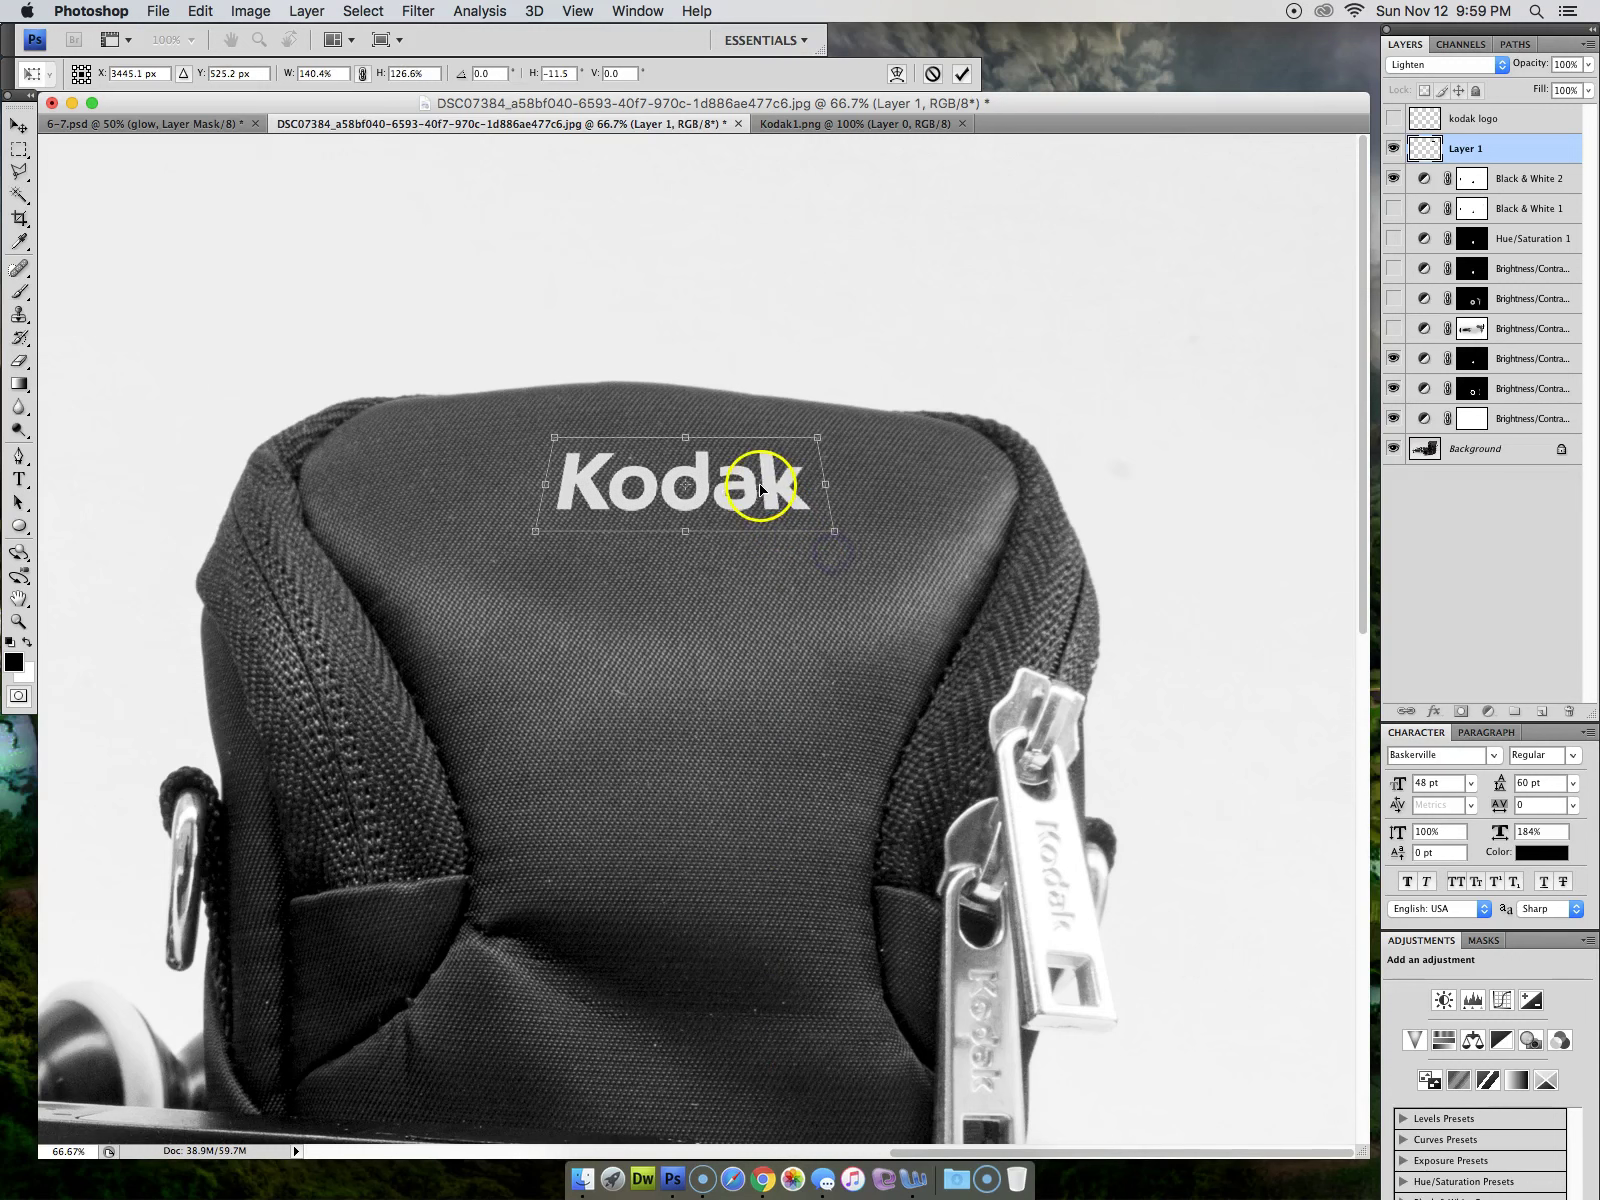
mouse_move(741, 487)
mouse_down()
mouse_move(718, 480)
mouse_move(729, 487)
mouse_up()
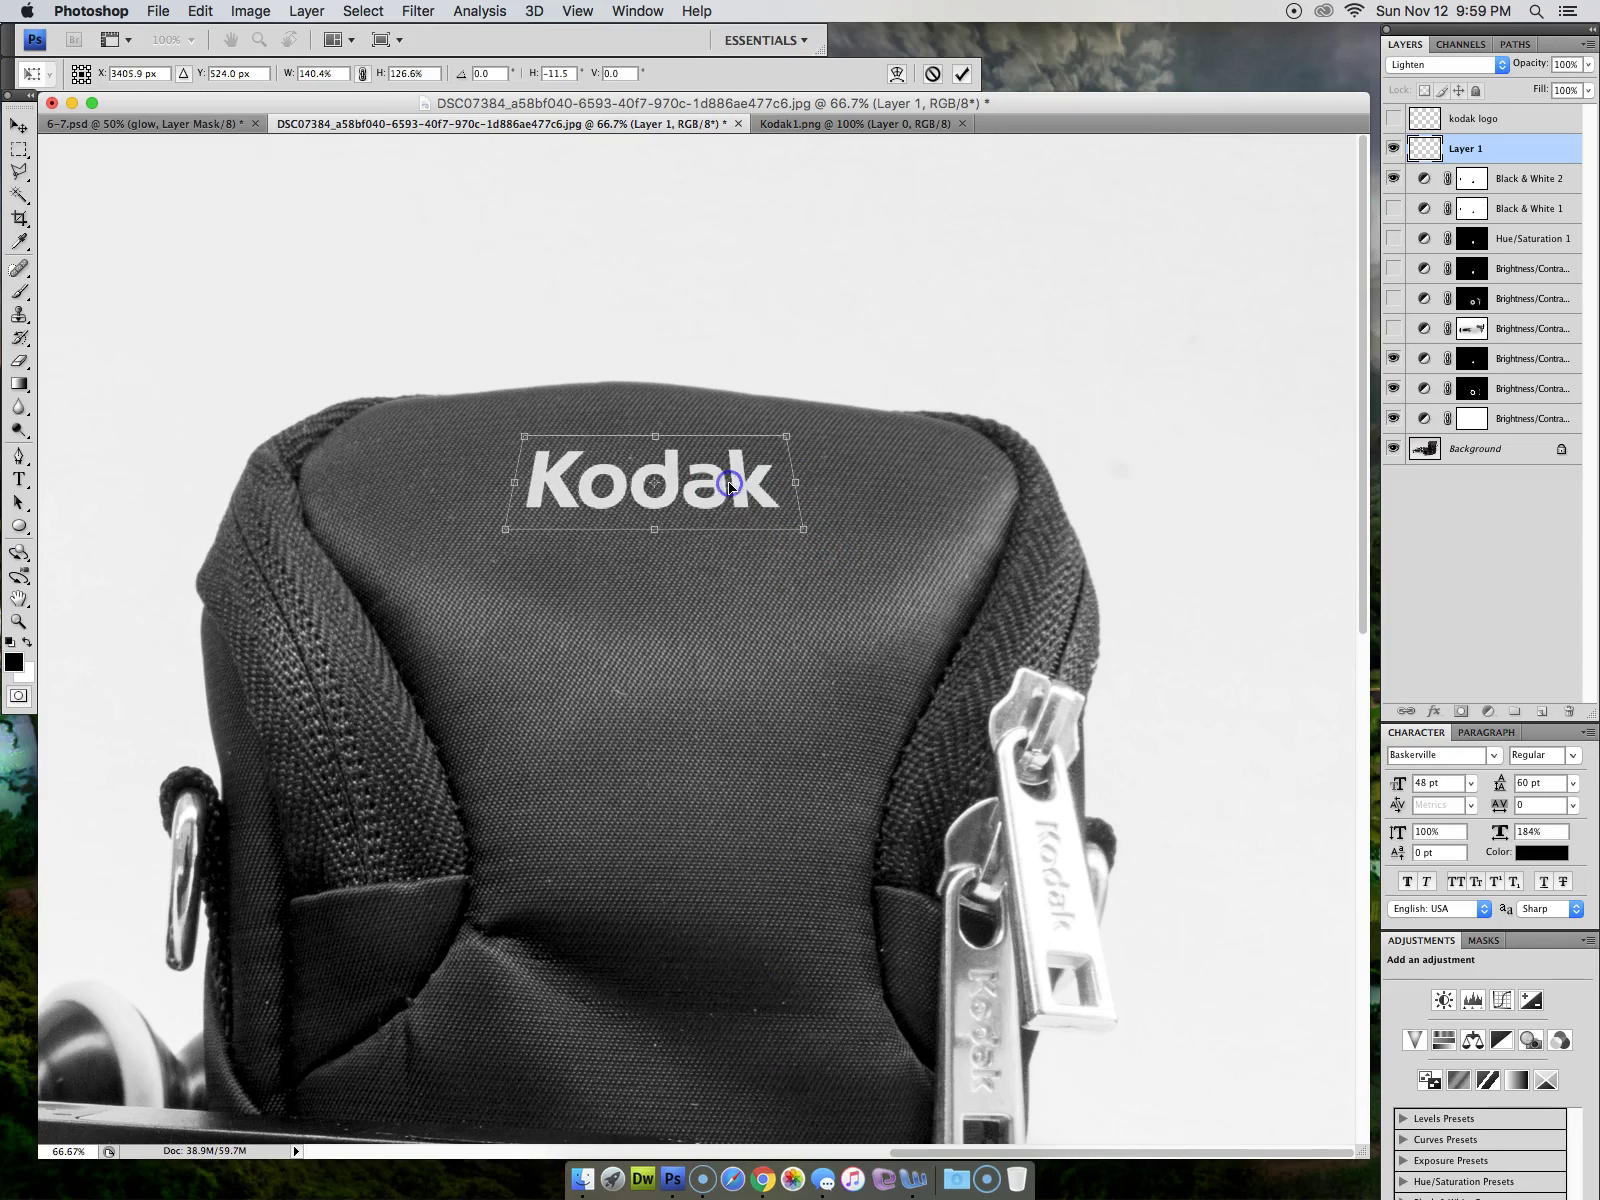
key(Return)
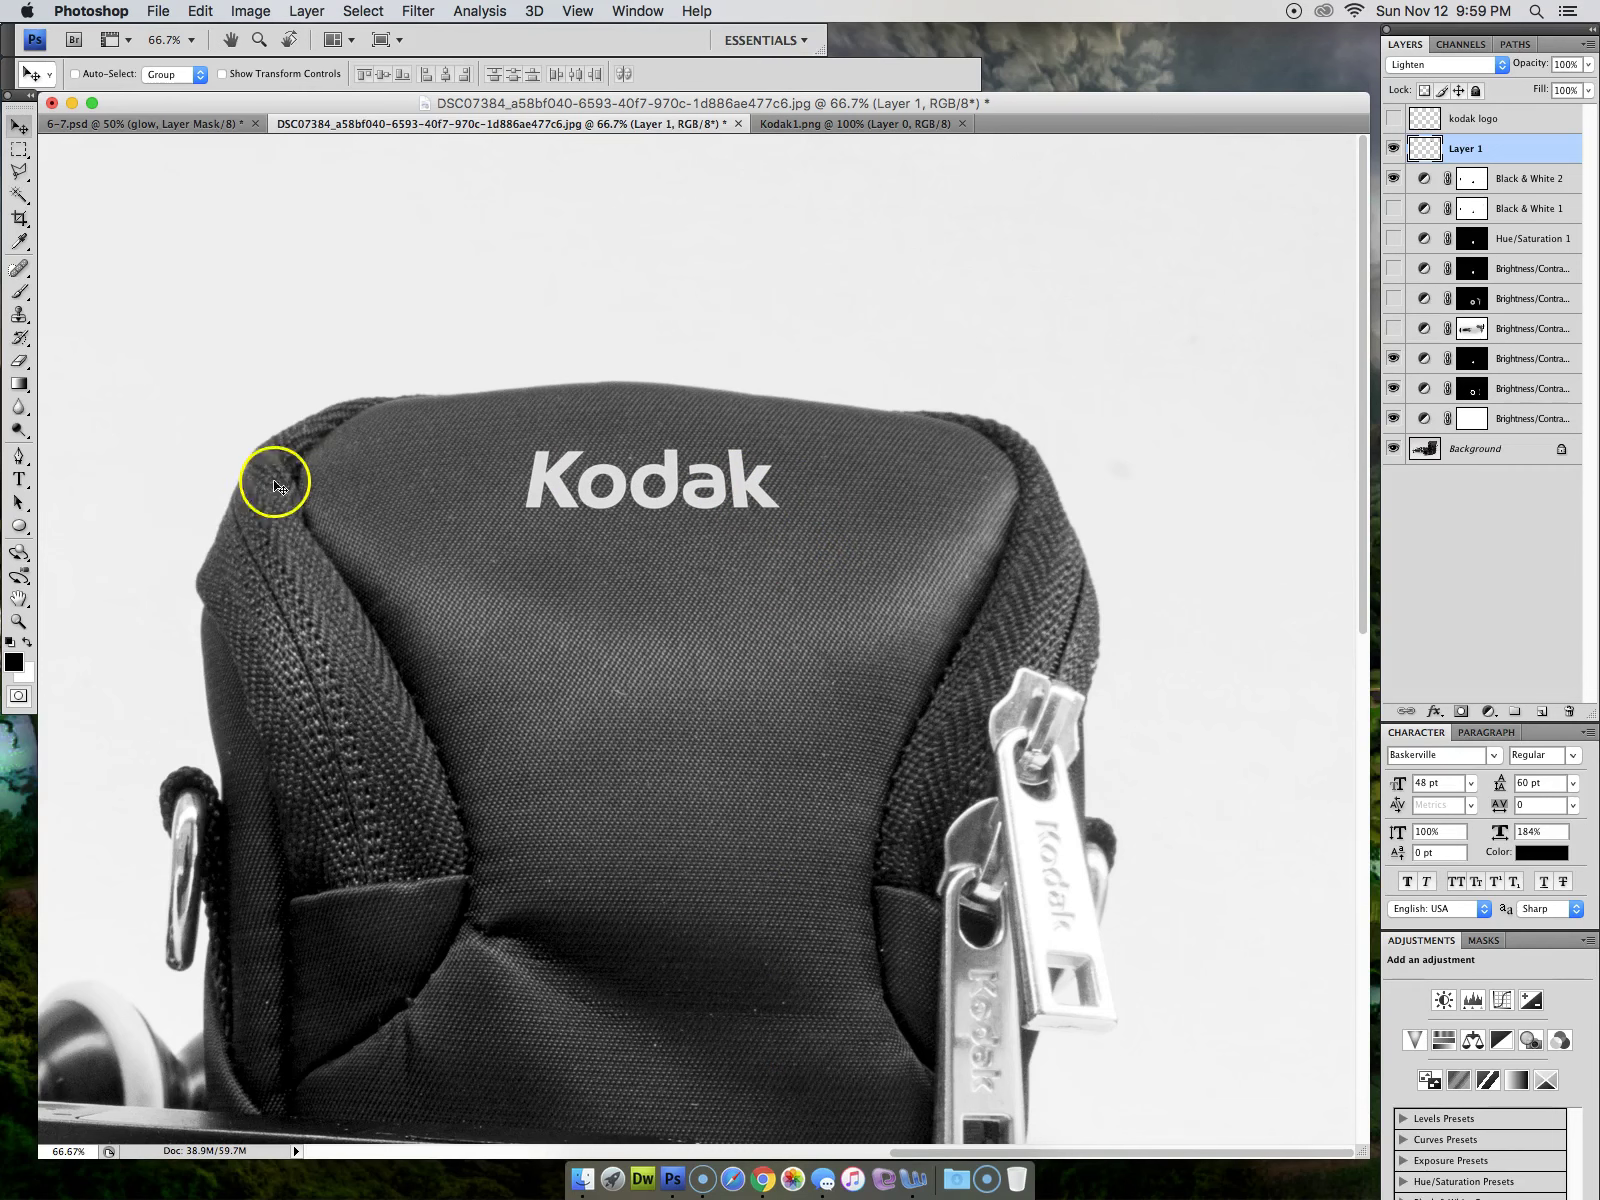
Rotate the Kodak logo slightly with Free Transform and nudge it up toward the bag's top edge
double_click(19, 598)
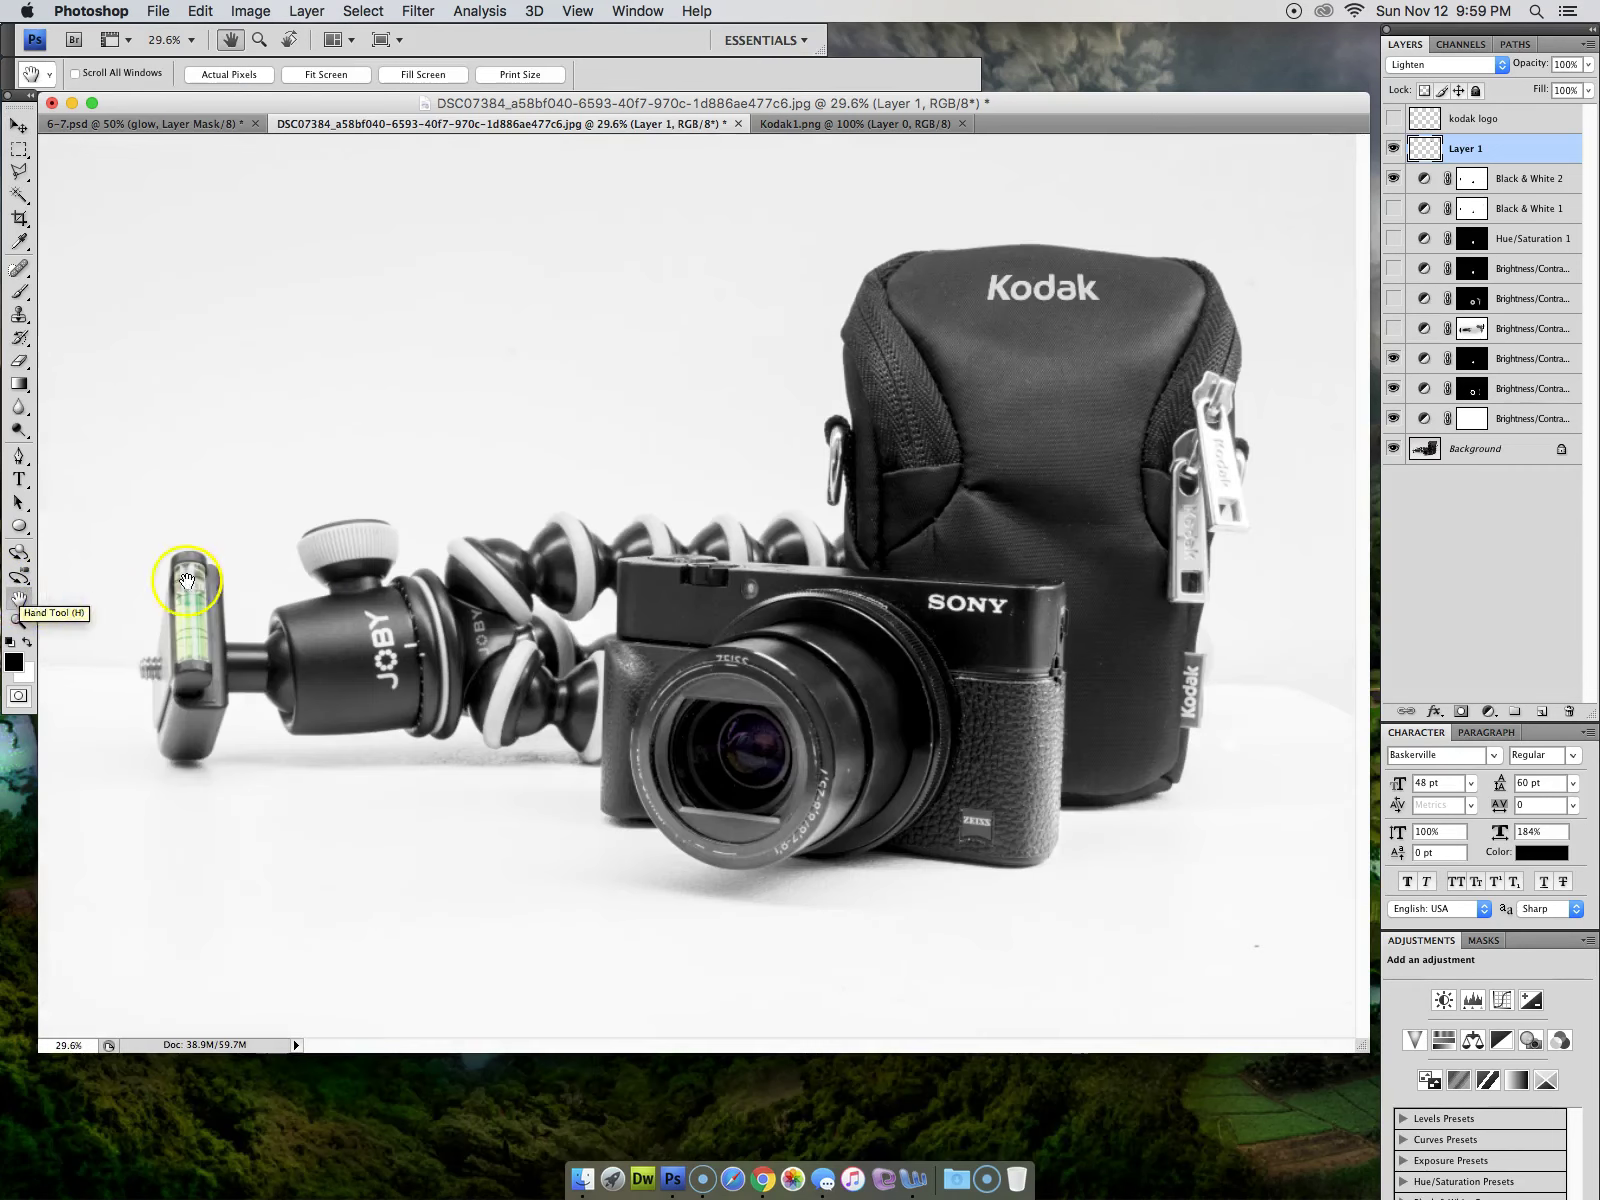
click(22, 125)
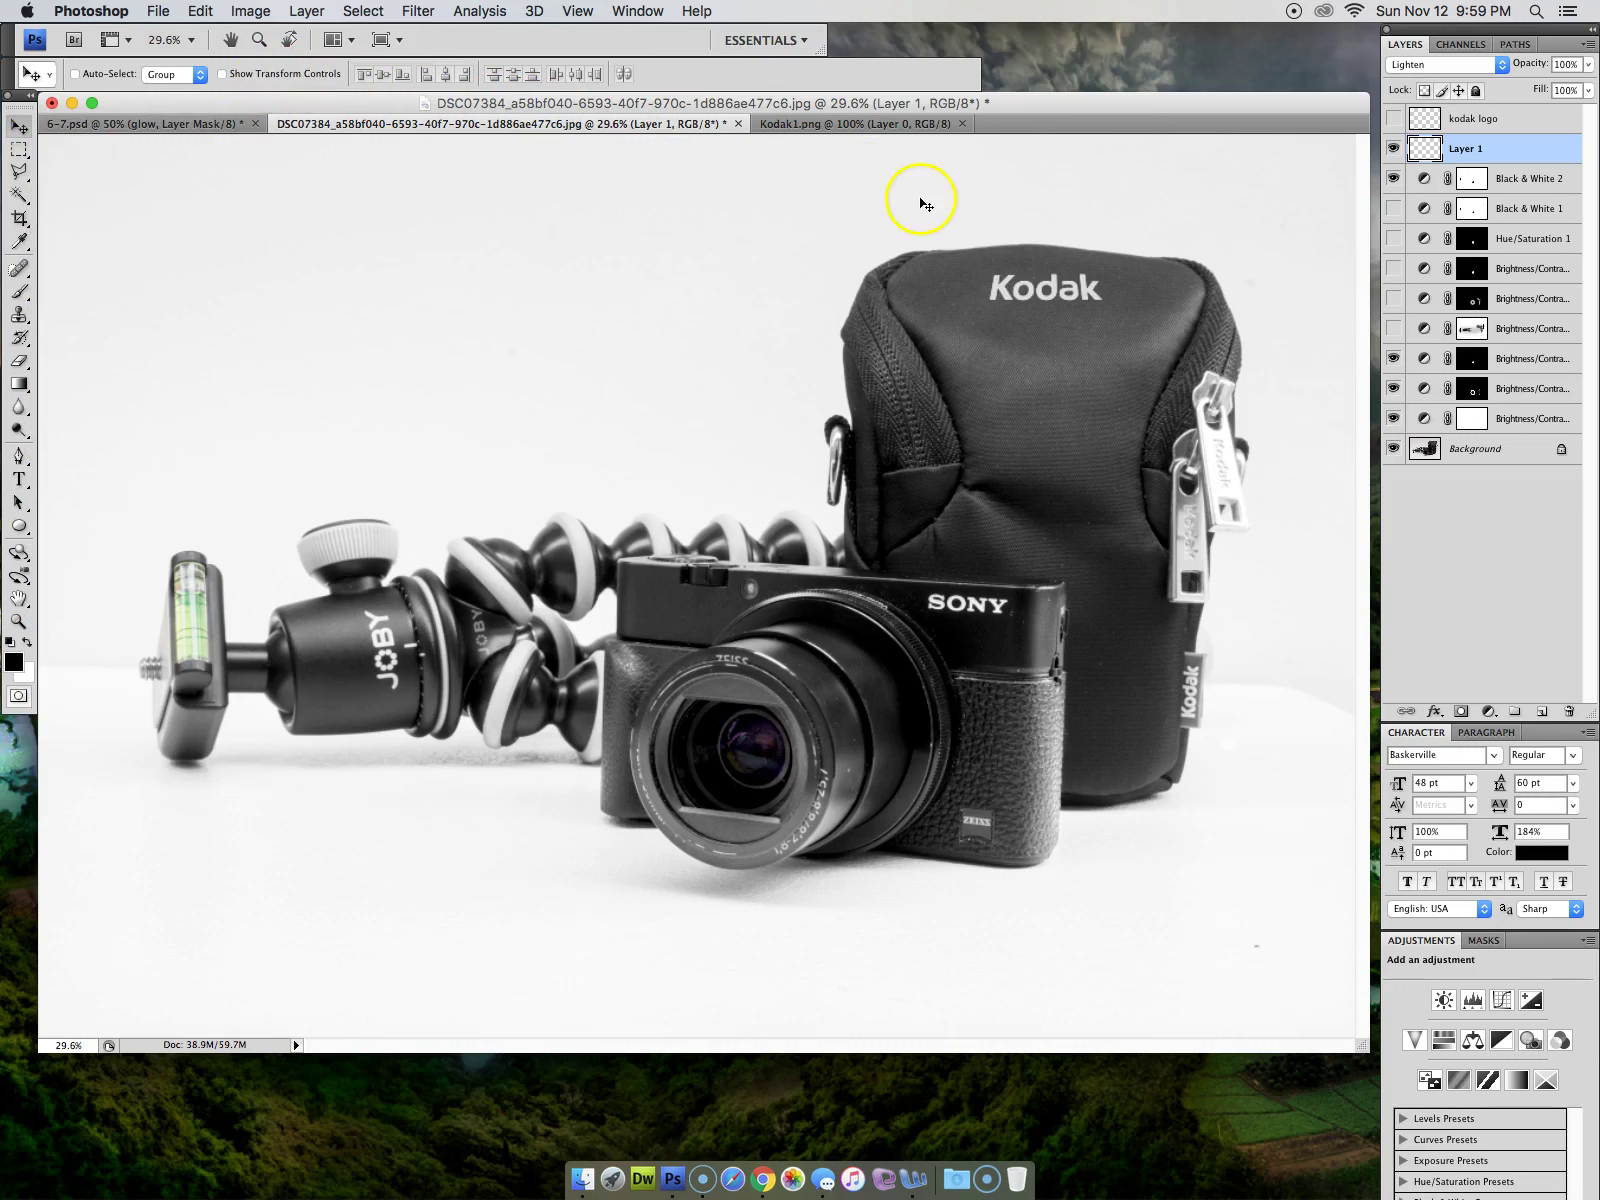
key(super+t)
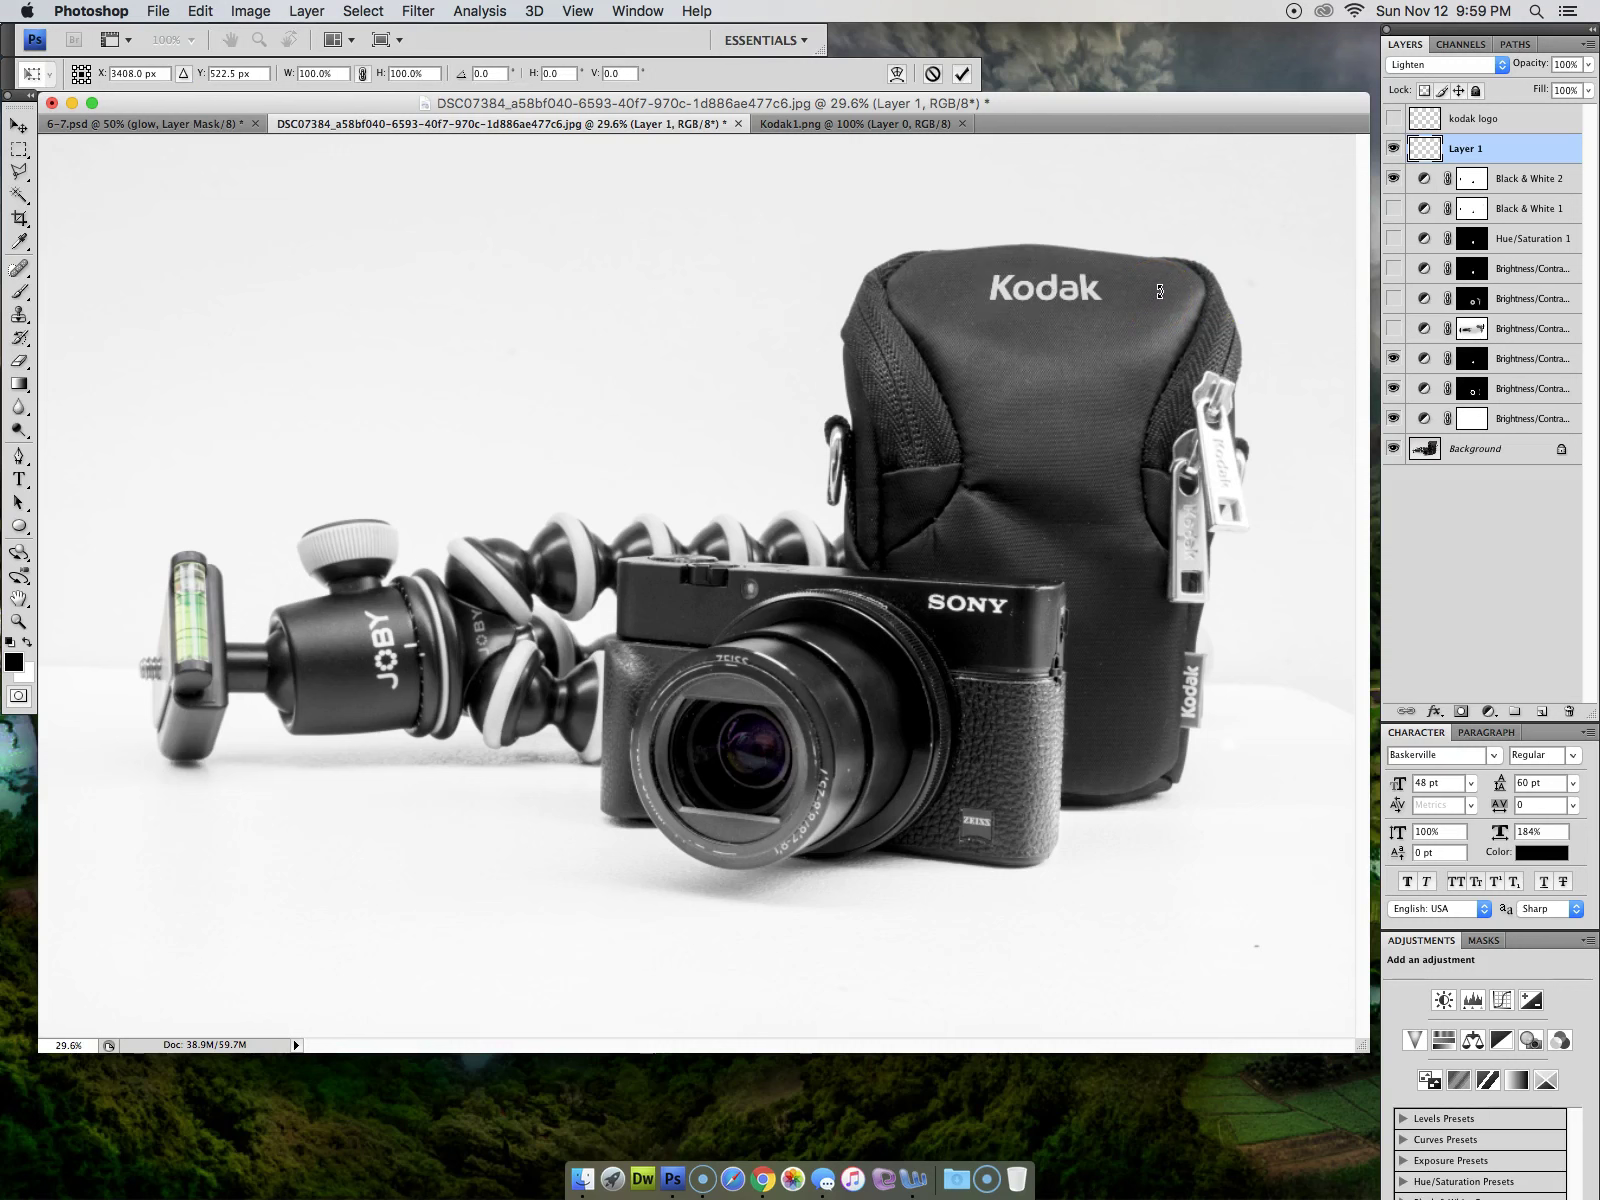
mouse_move(1164, 290)
mouse_down()
mouse_move(1125, 286)
mouse_move(1136, 293)
mouse_up()
key(Return)
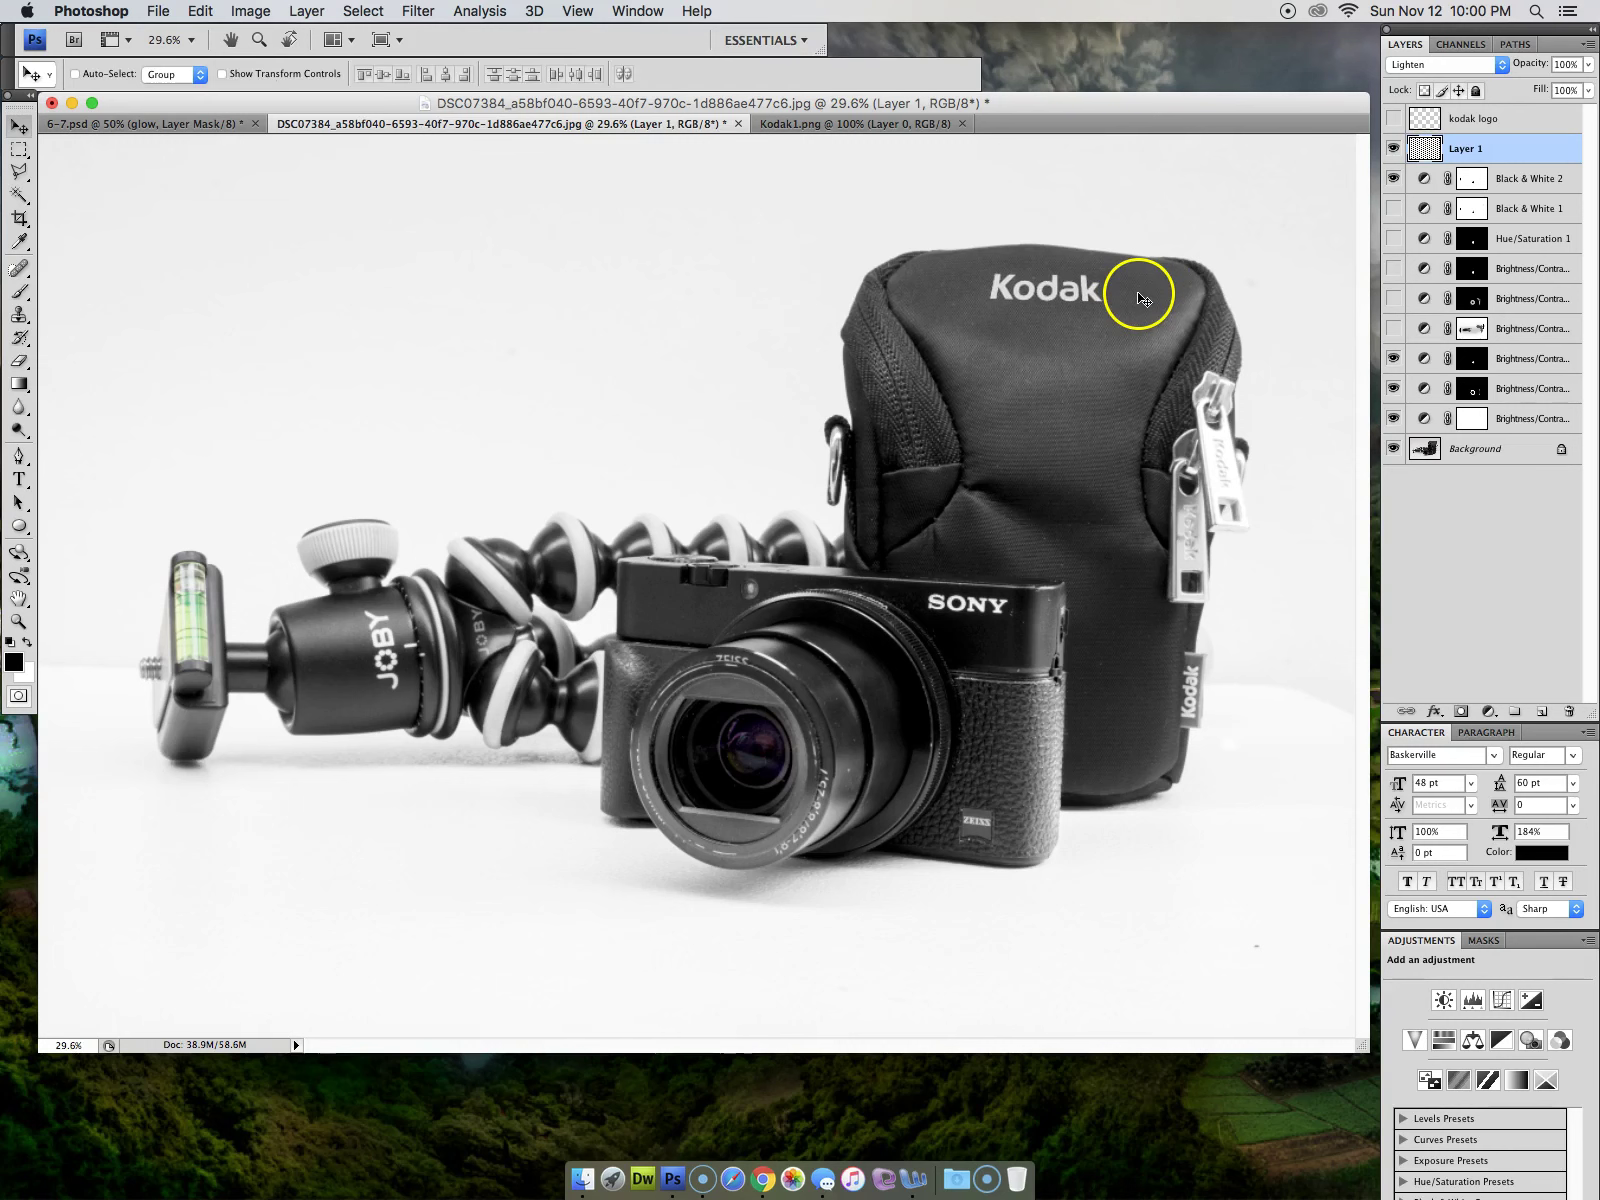
mouse_move(1276, 262)
mouse_down()
mouse_move(1282, 250)
mouse_move(1274, 281)
mouse_move(1275, 262)
mouse_up()
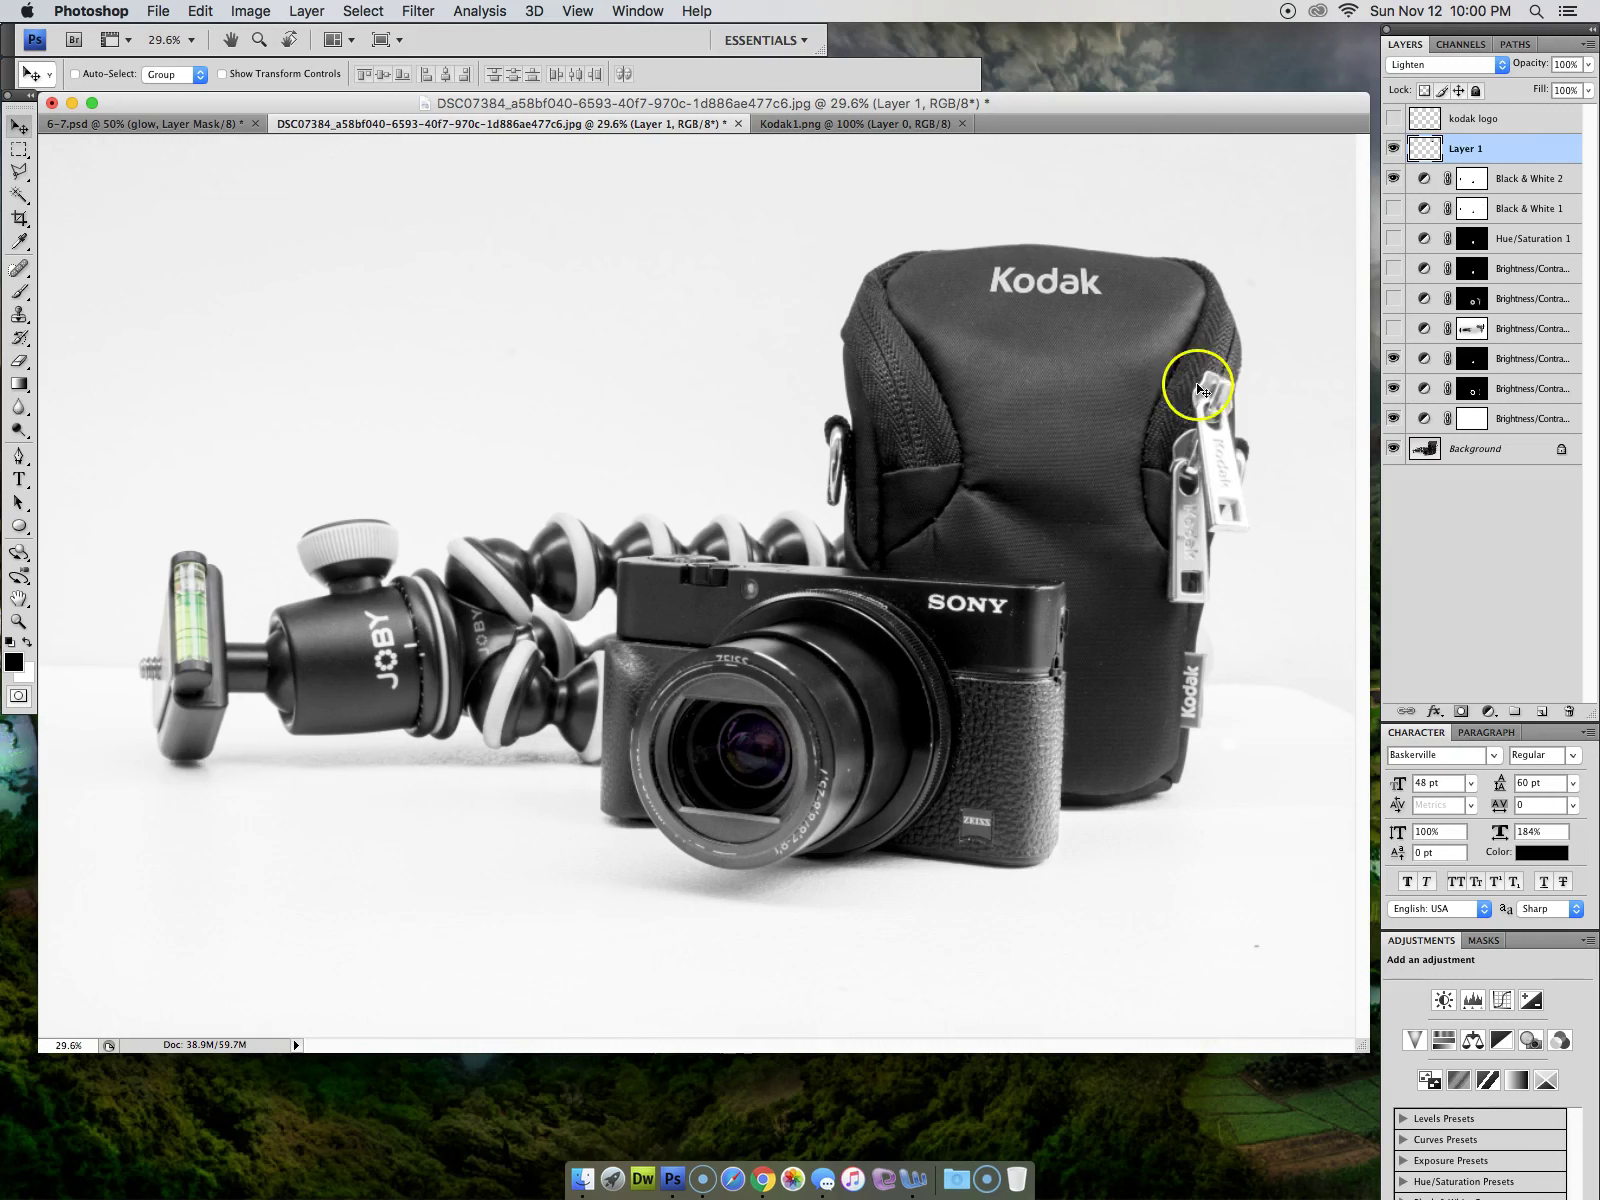